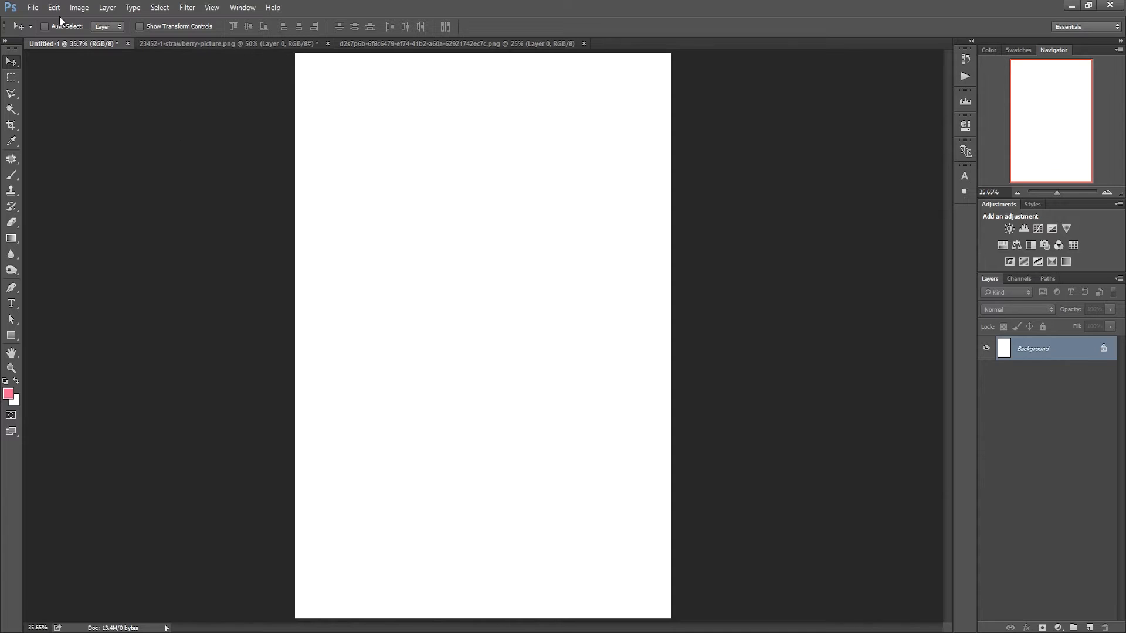
Step: Fill the blank background layer with the pink foreground color at 100% opacity in Normal mode
click(53, 7)
click(76, 182)
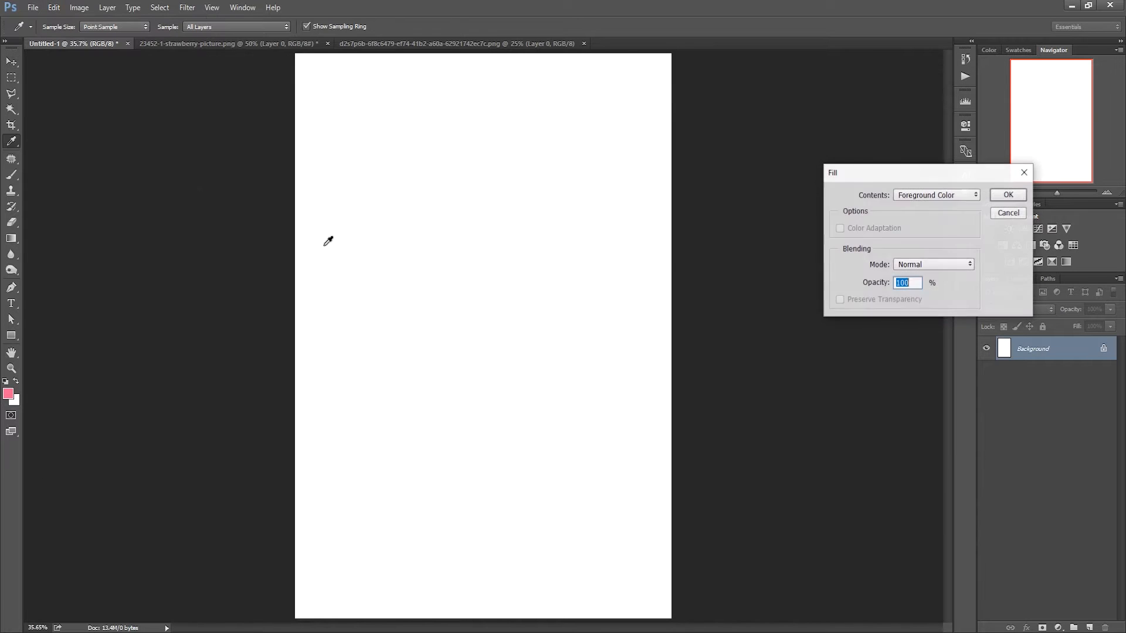
click(945, 200)
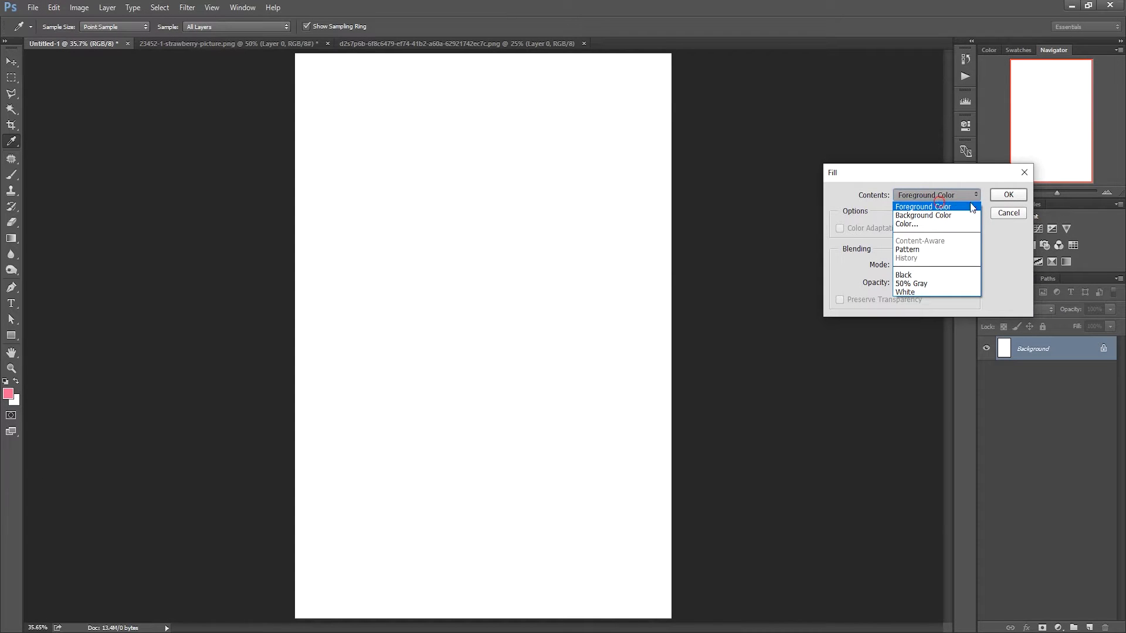
click(967, 207)
click(1008, 194)
key(v)
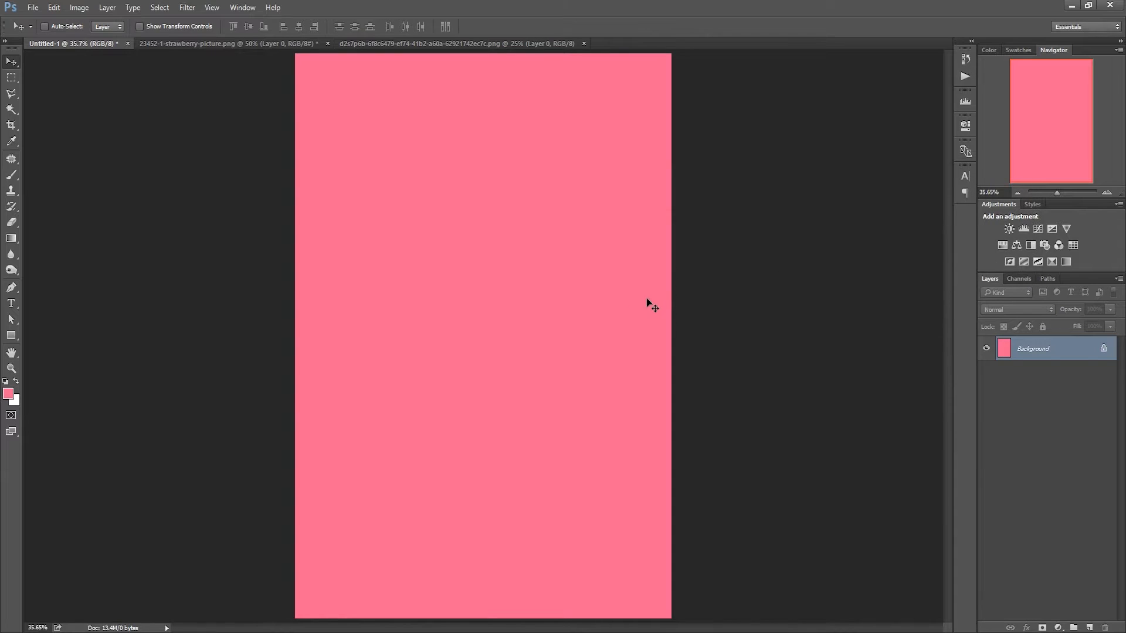
Step: Create a new layer above the pink background using the default name and settings
click(1119, 279)
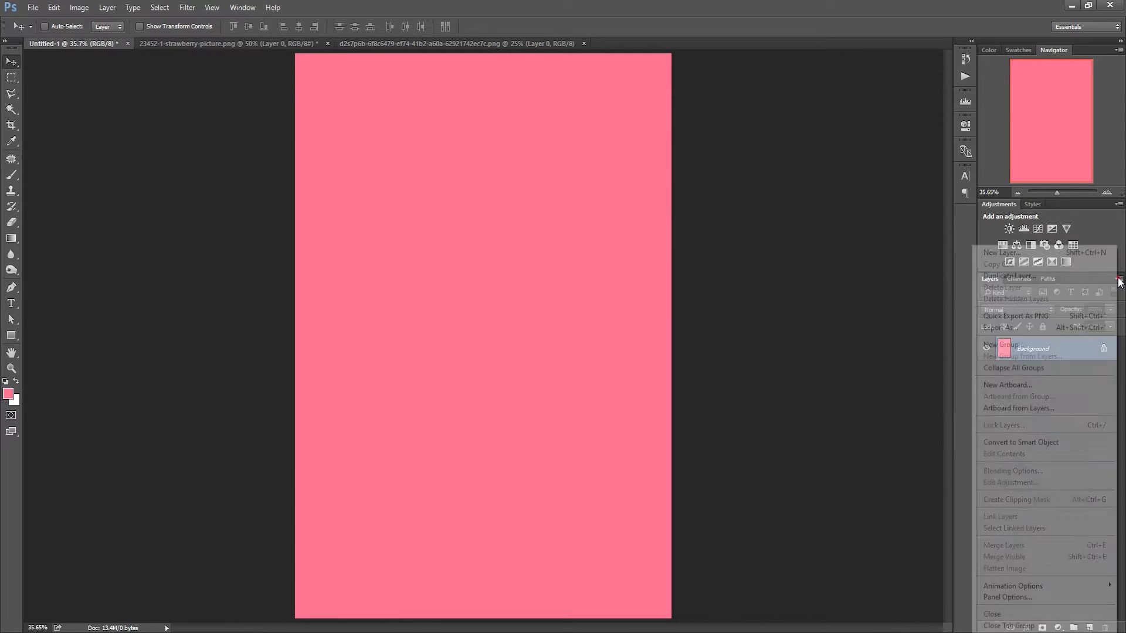
click(1024, 254)
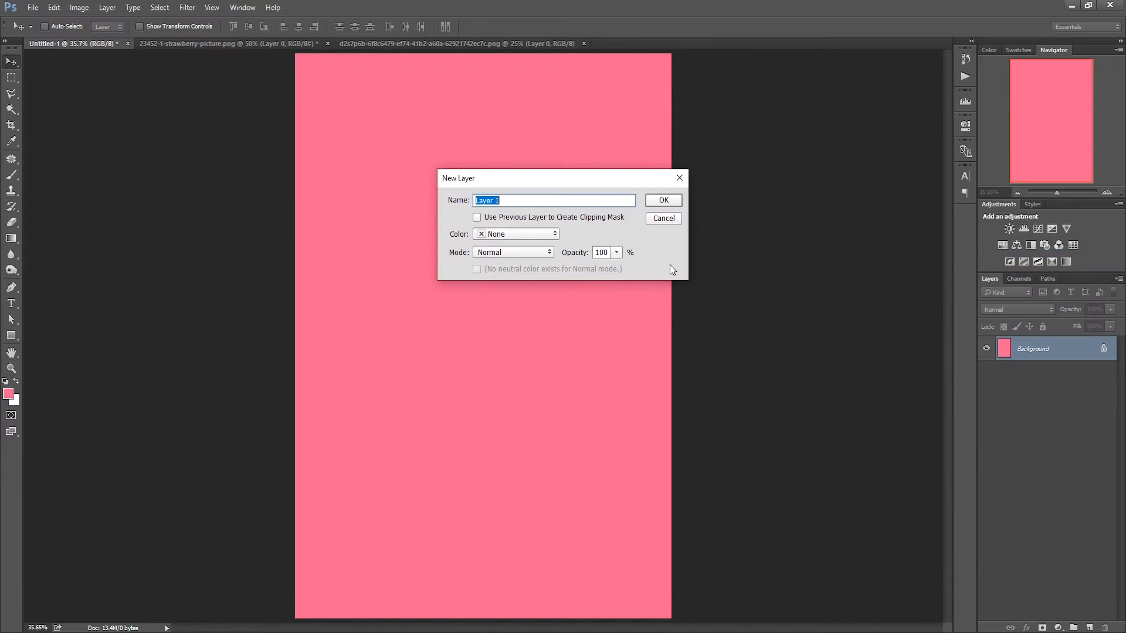
click(661, 207)
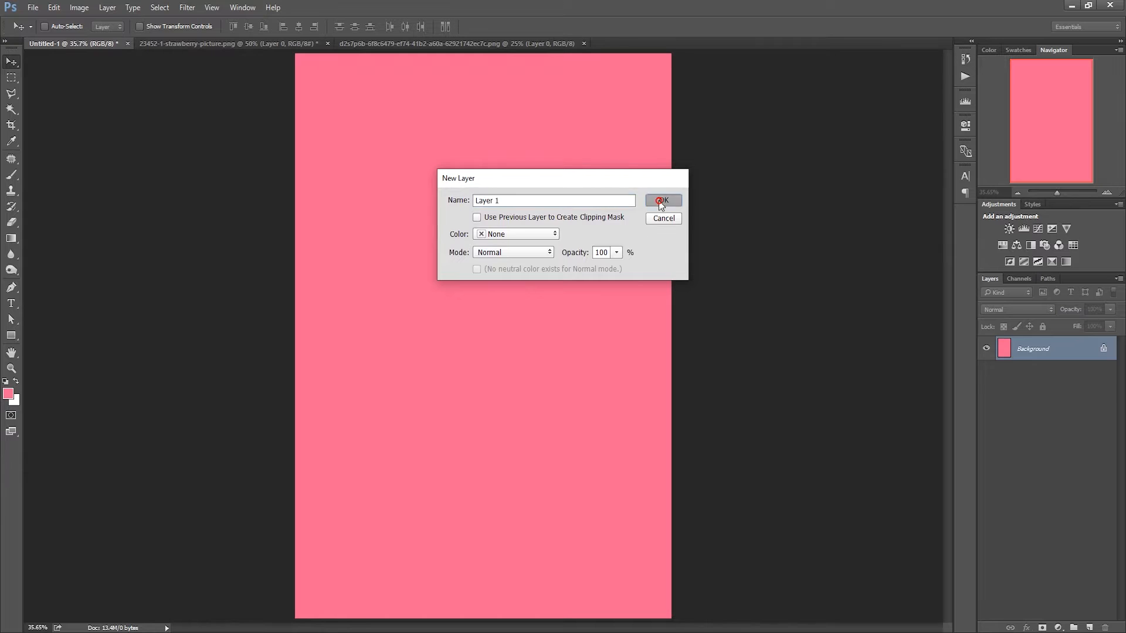
Step: Paint one soft white glow at the center of Layer 1 using the Brush tool at size 2000
click(11, 174)
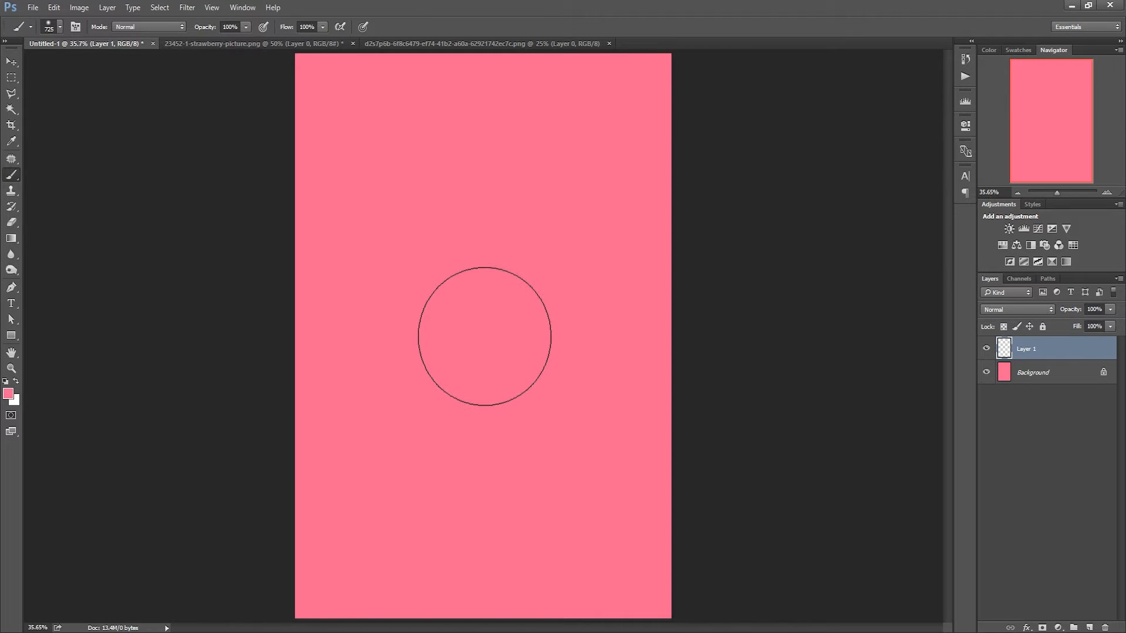
key(bracketright)
key(bracketright)
key(bracketright)
key(bracketright)
key(bracketright)
key(bracketright)
key(bracketright)
key(bracketright)
key(bracketright)
key(bracketright)
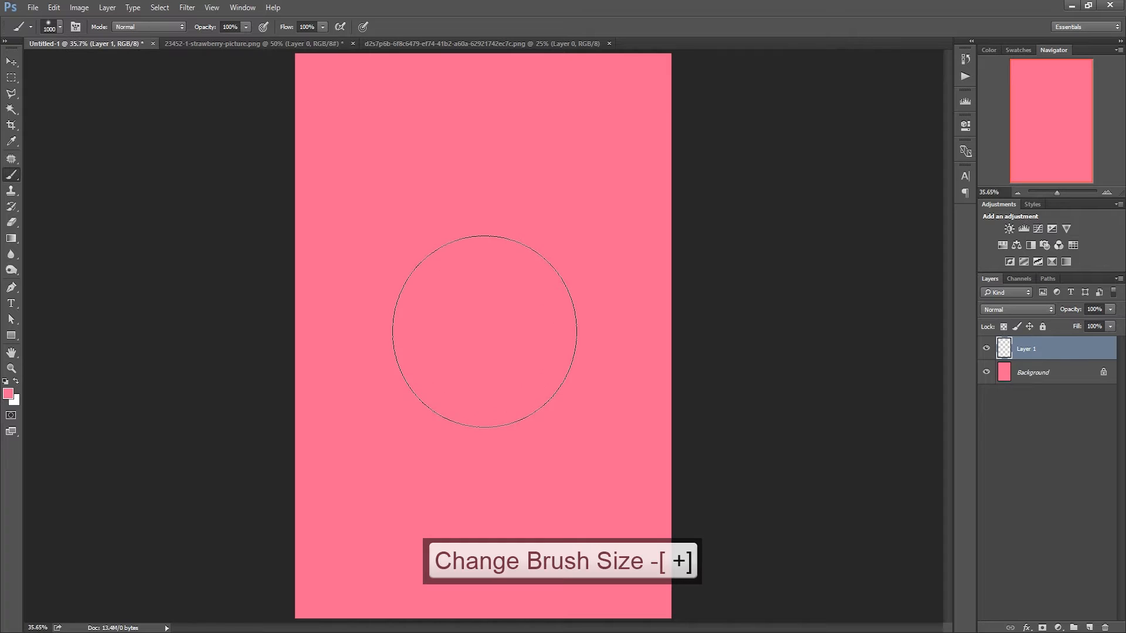
key(bracketright)
key(bracketright)
key(bracketright)
key(bracketright)
key(bracketright)
key(bracketright)
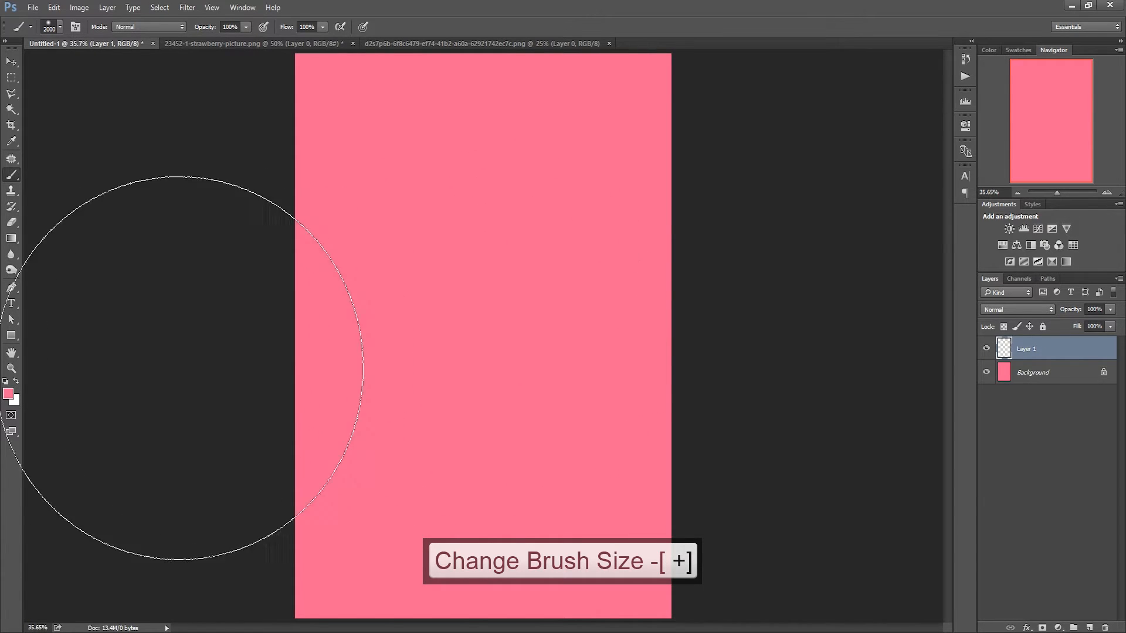
click(15, 381)
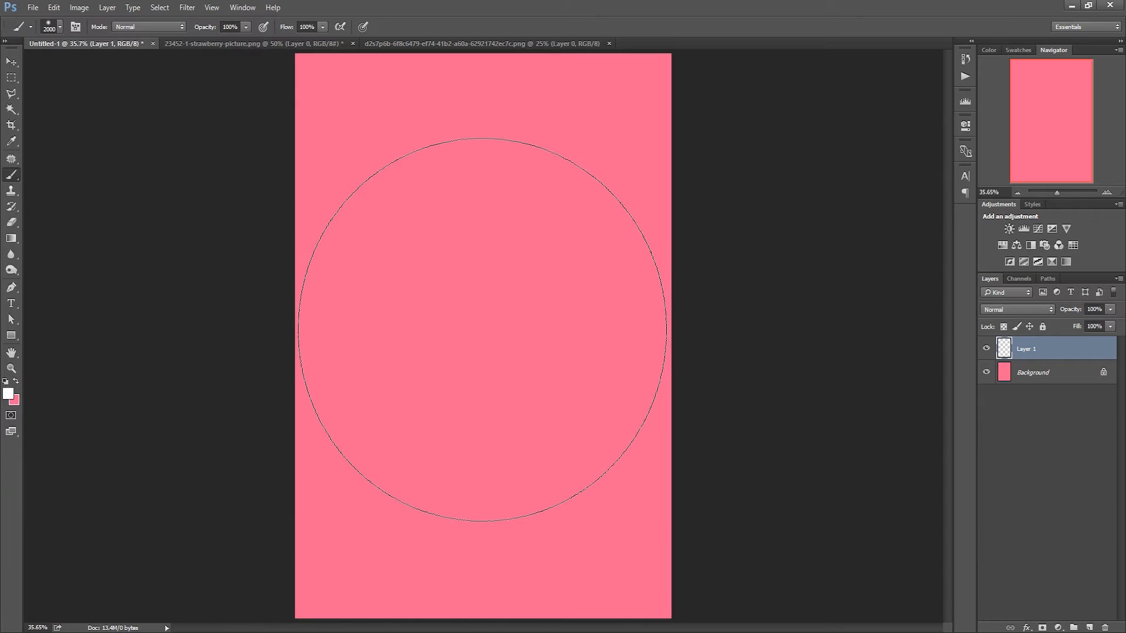
click(482, 333)
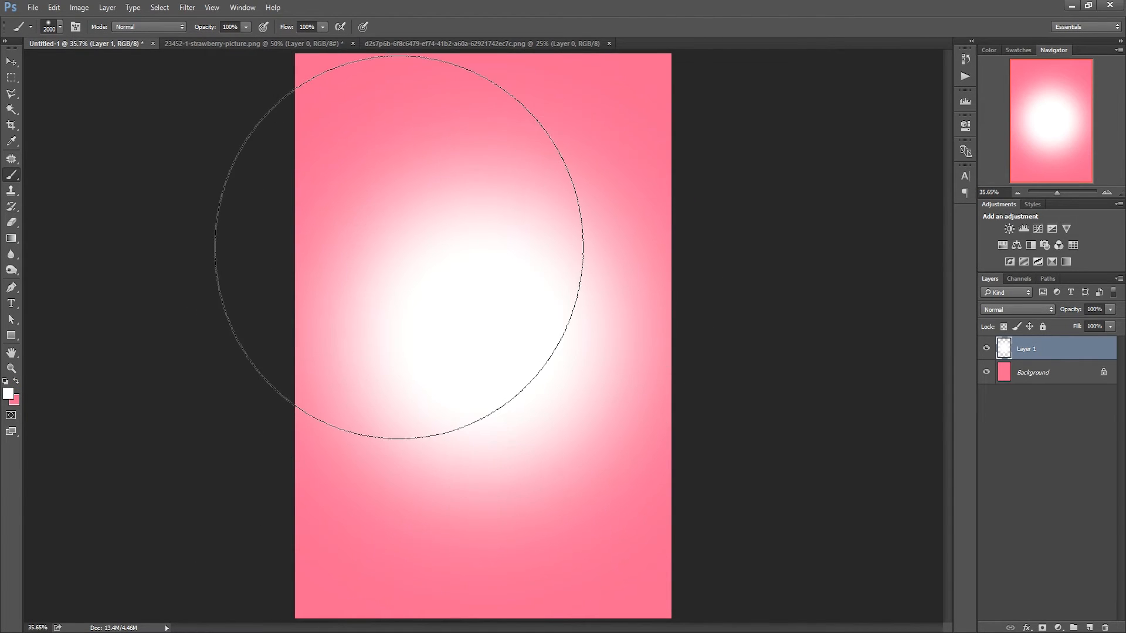
Step: Copy the strawberry from its own document into Untitled-1 and center it over the white glow
click(11, 60)
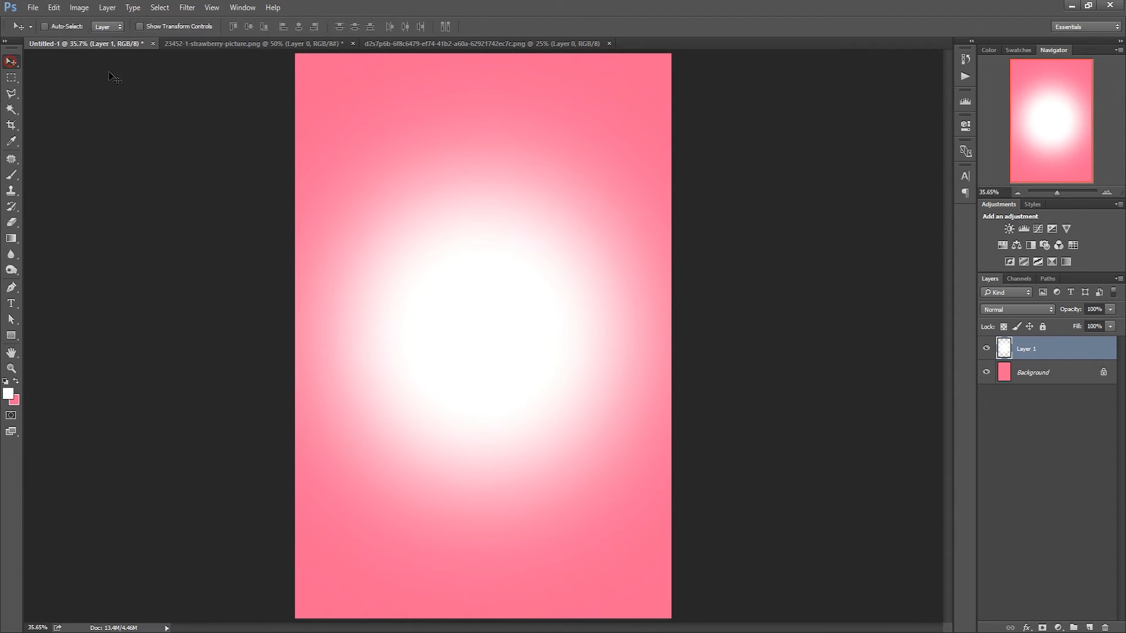
click(229, 44)
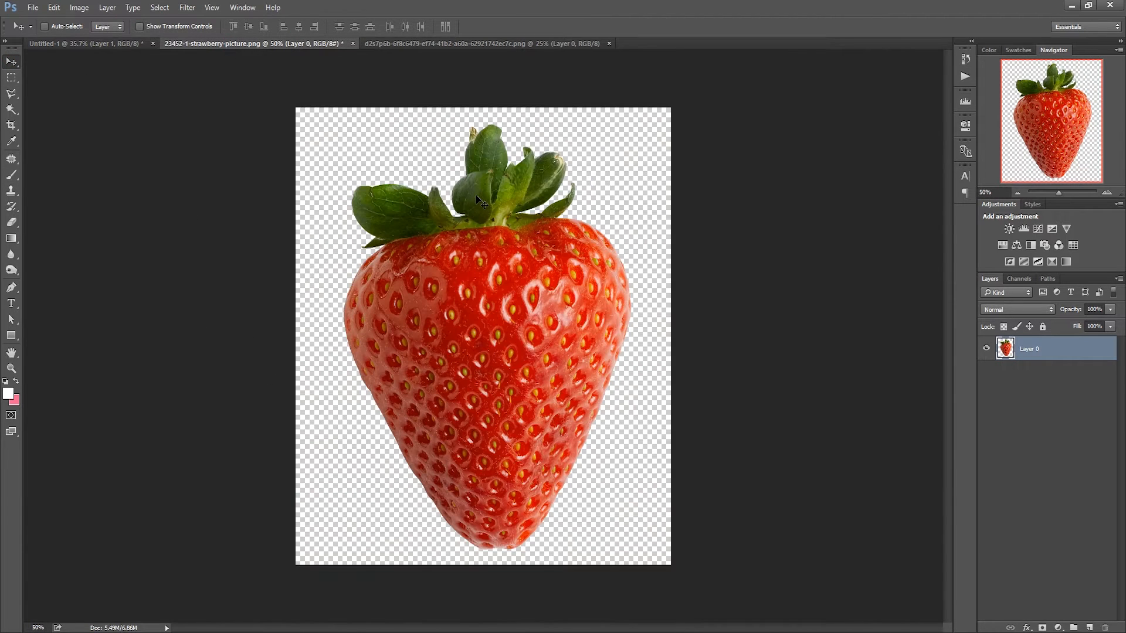
drag(475, 198, 432, 211)
drag(454, 333, 508, 391)
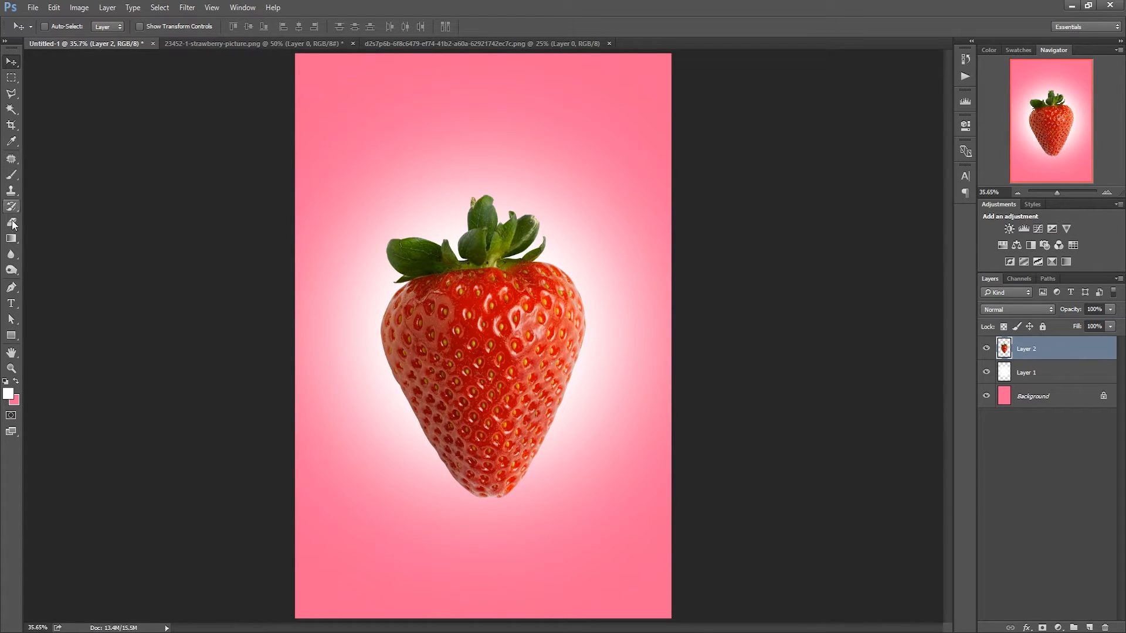
Step: Draw a closed Pen path around the upper strawberry, with a curved lower edge crossing just above its tip
click(12, 288)
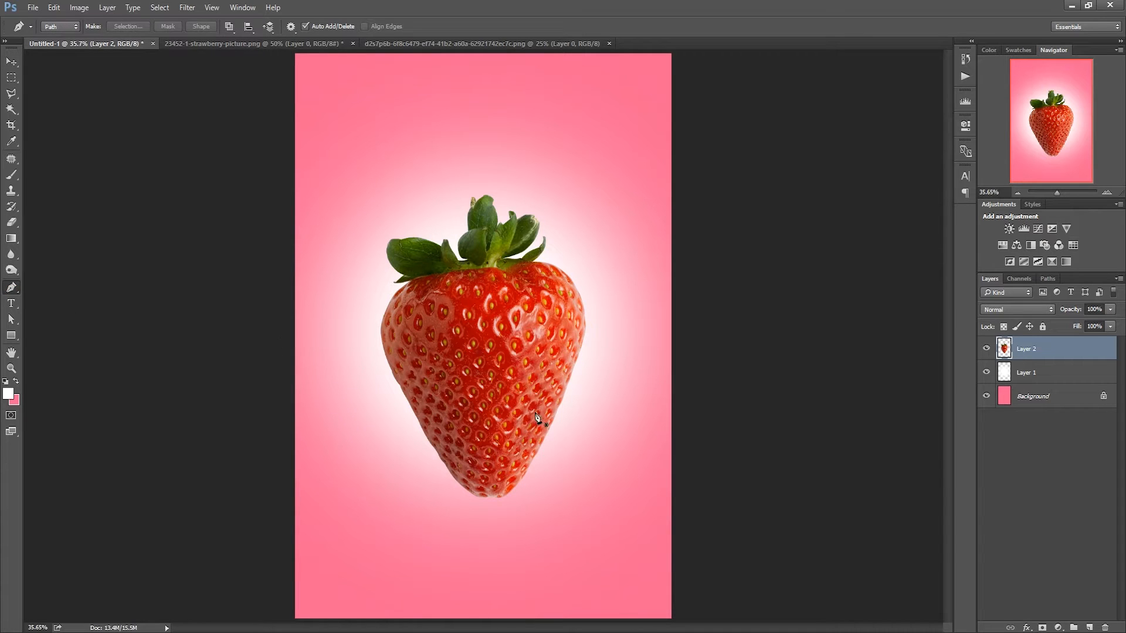
click(592, 409)
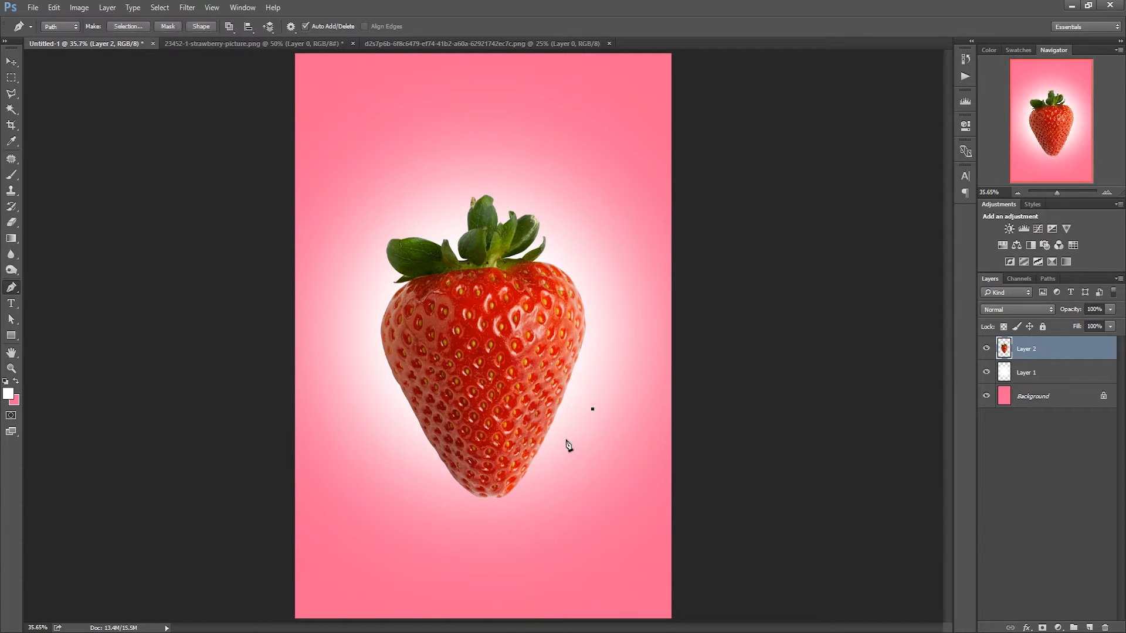
drag(492, 451, 434, 461)
click(354, 321)
click(375, 217)
click(492, 170)
click(601, 241)
click(606, 364)
click(592, 408)
Step: Convert the path around the upper strawberry into a new anti-aliased selection with a 0-pixel feather radius
right_click(592, 369)
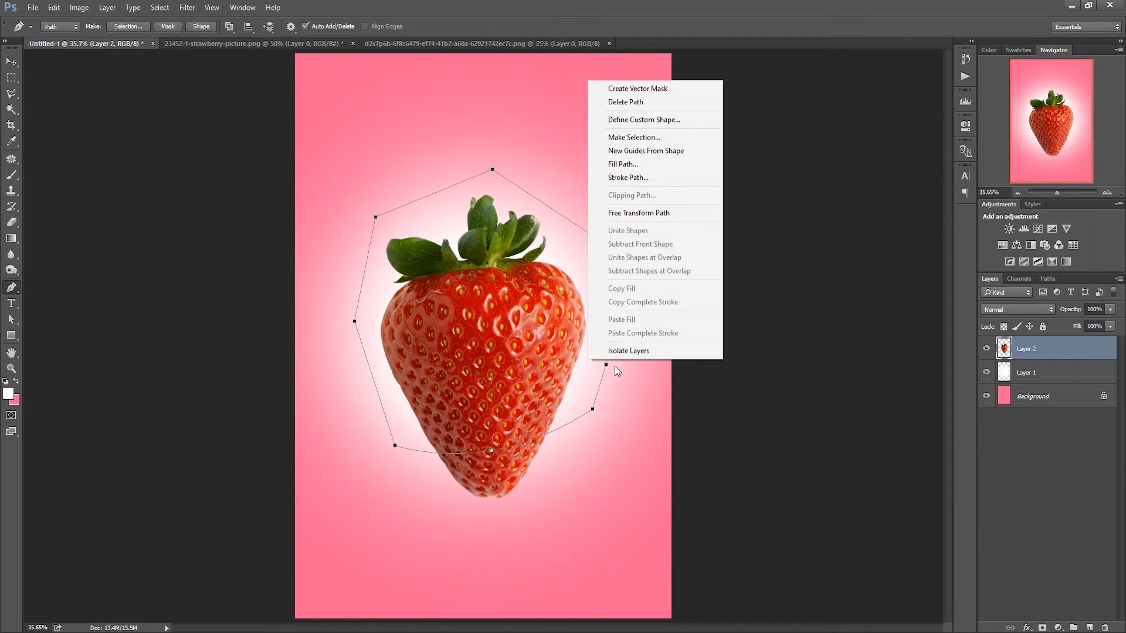
click(633, 137)
click(619, 192)
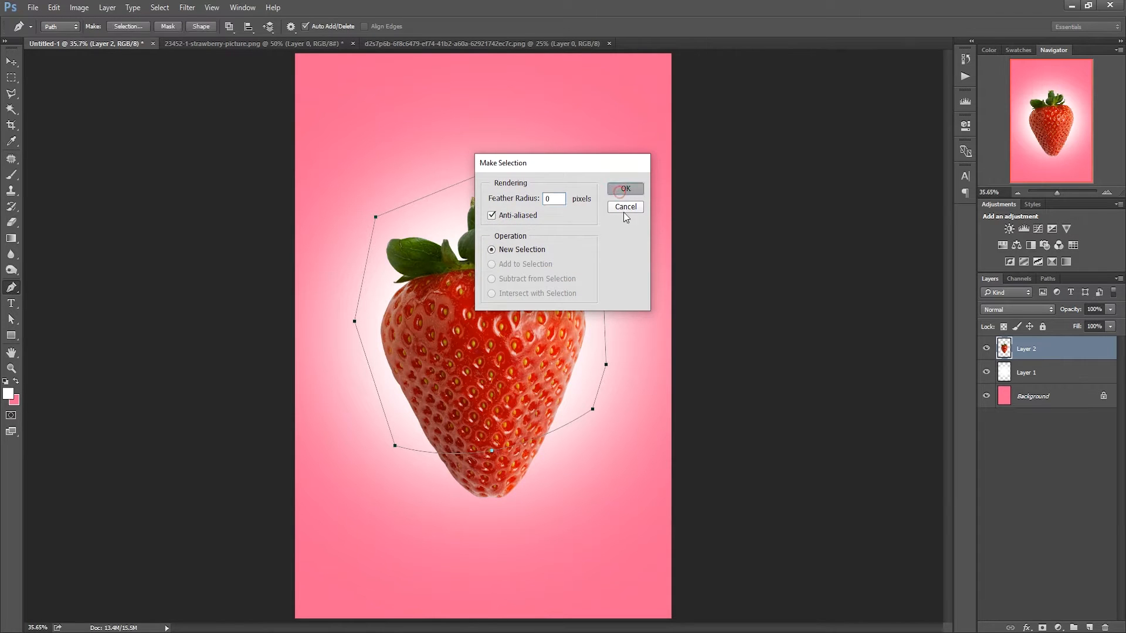
right_click(555, 304)
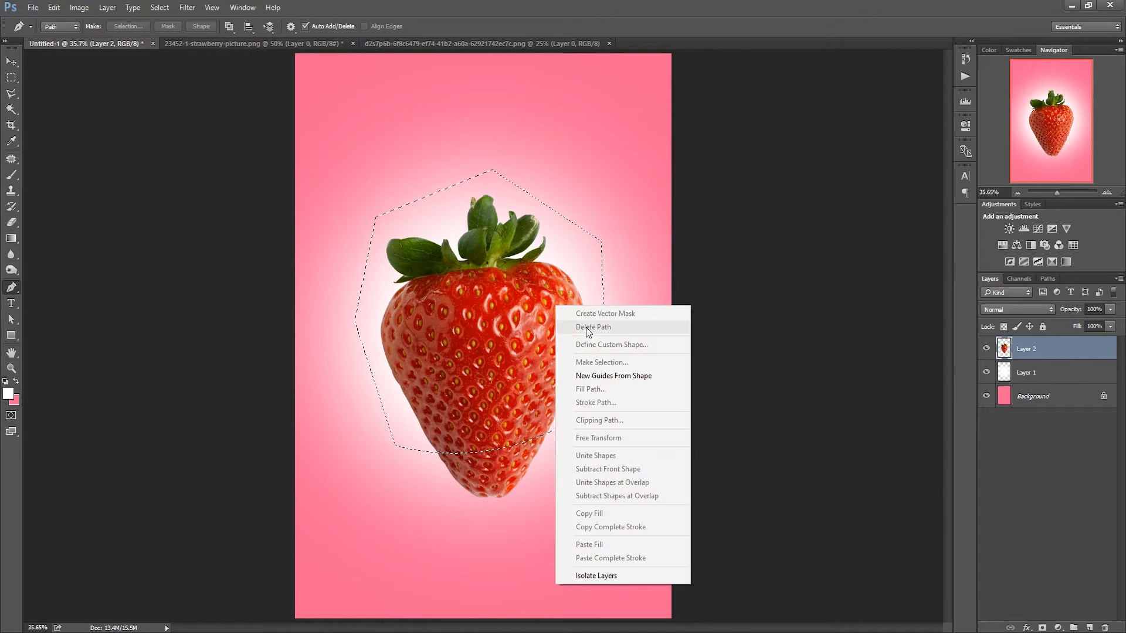
click(1028, 351)
Step: Cut the selected upper part of the strawberry onto its own layer with Layer Via Cut
click(11, 78)
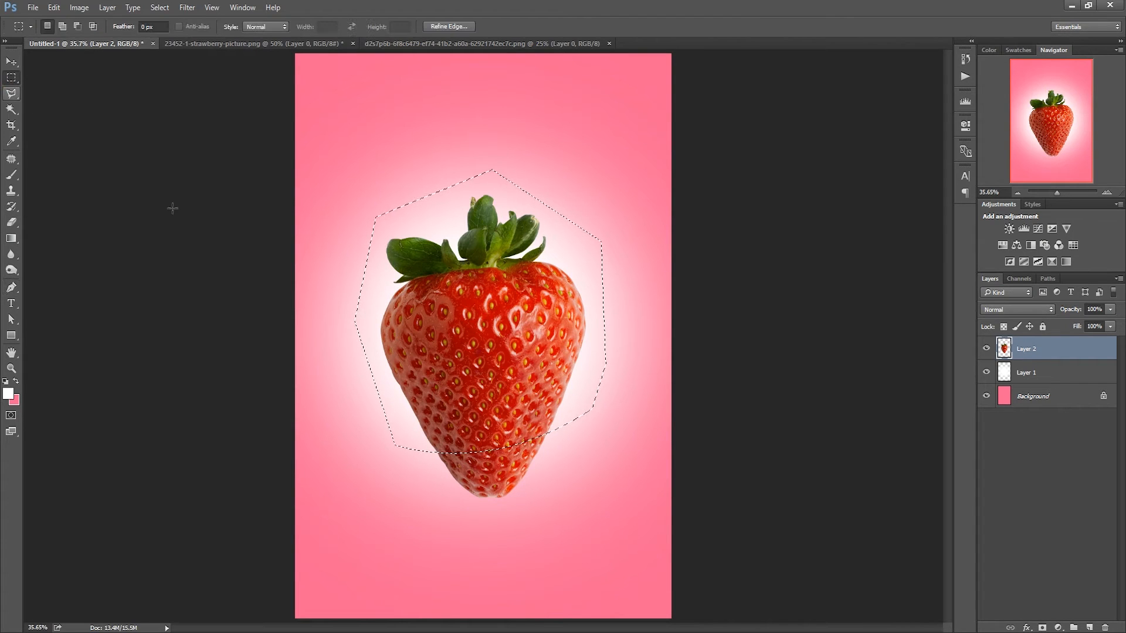
right_click(554, 323)
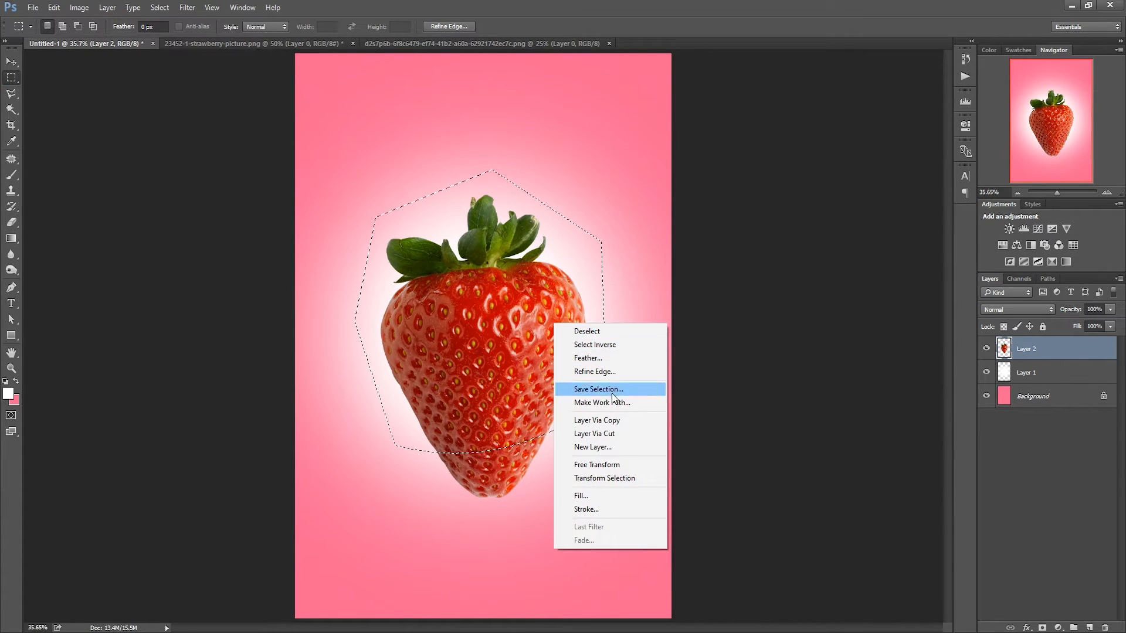
click(617, 434)
Step: Move the upper strawberry piece slightly up and the tip slightly down, opening a narrow gap between them
key(v)
drag(498, 352, 497, 347)
right_click(514, 465)
click(516, 472)
drag(516, 475, 518, 480)
right_click(504, 417)
click(506, 425)
drag(507, 427, 509, 428)
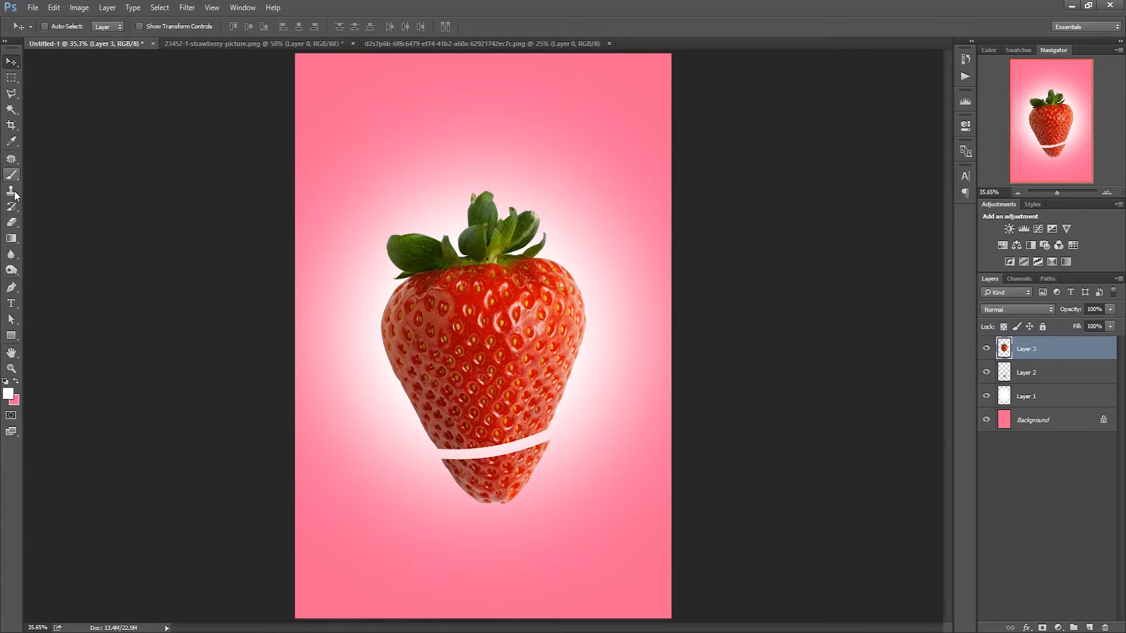
Step: Draw a closed Pen path around the upper strawberry, curving across the fruit a short distance above the first gap
click(11, 289)
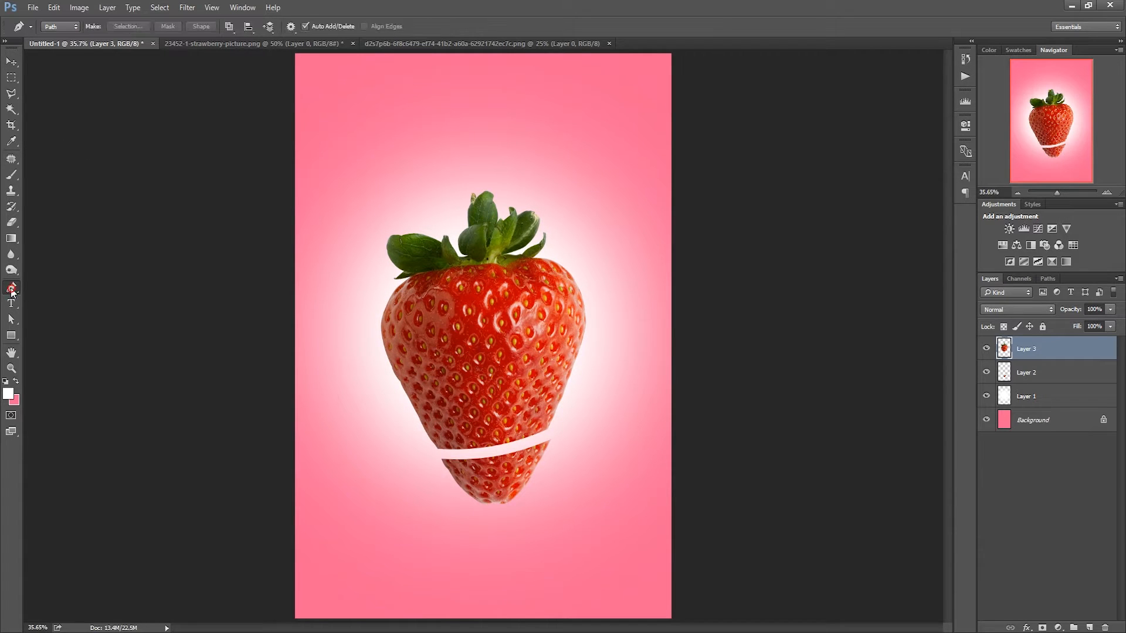
click(606, 325)
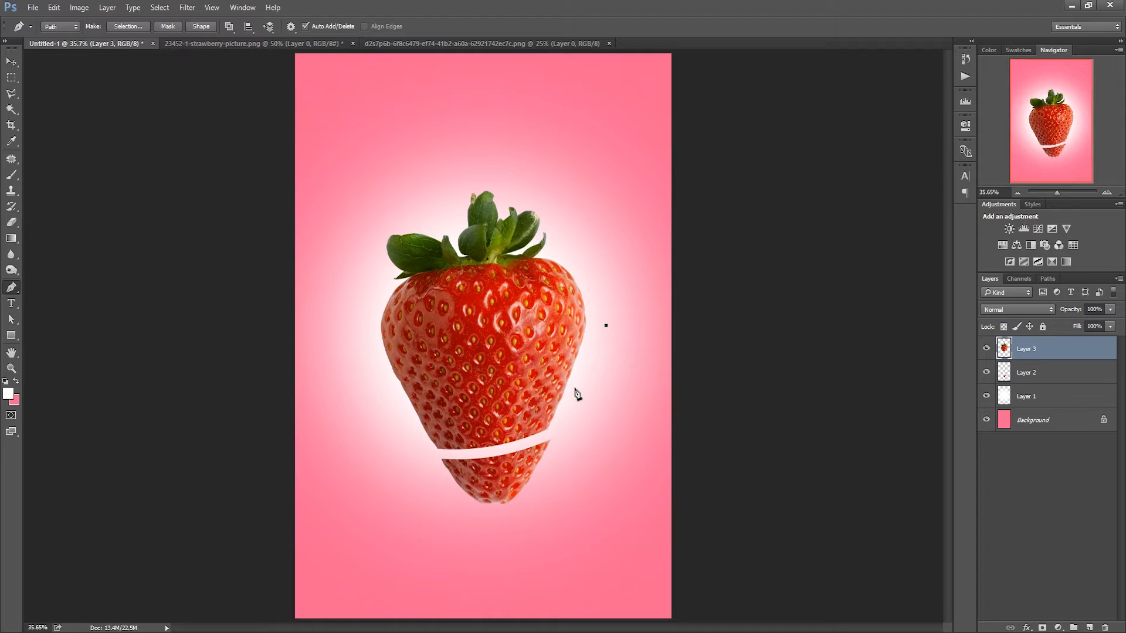
drag(564, 386, 549, 399)
drag(476, 409, 468, 411)
click(368, 296)
click(365, 217)
click(456, 172)
click(527, 176)
click(581, 231)
click(606, 325)
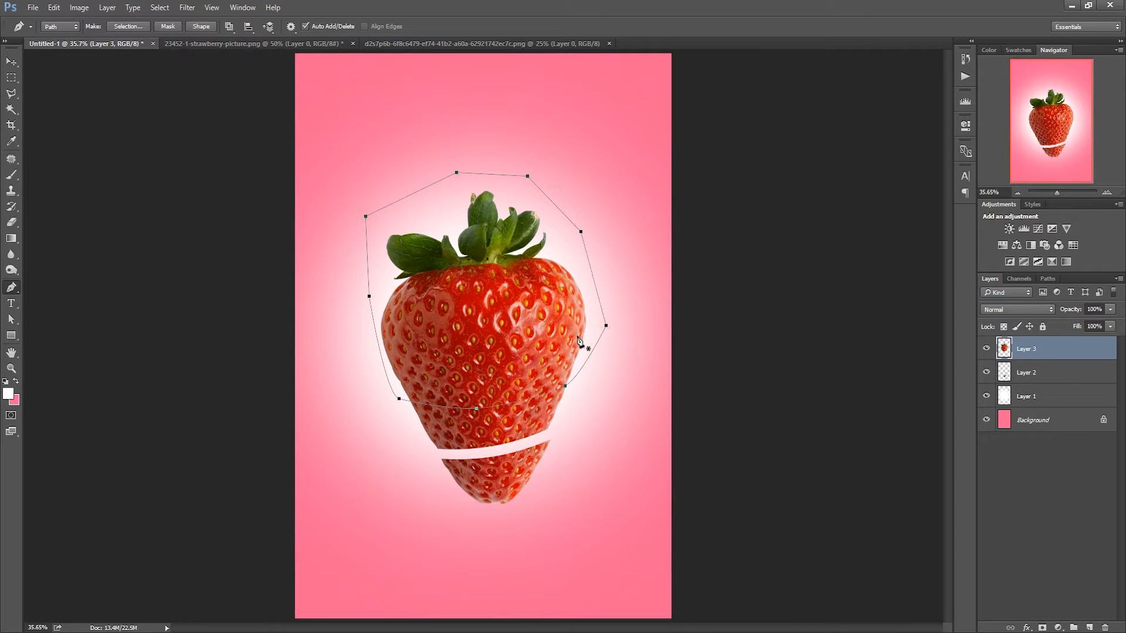
Step: Turn the second path into a new anti-aliased selection with a 0-pixel feather radius
right_click(583, 332)
click(619, 384)
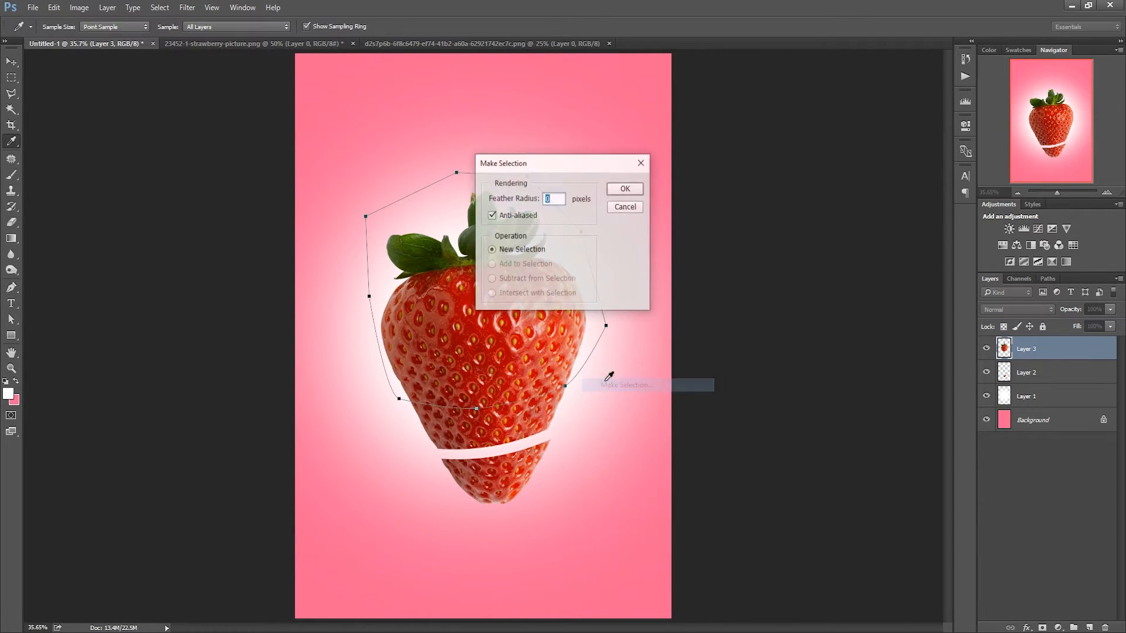
click(625, 189)
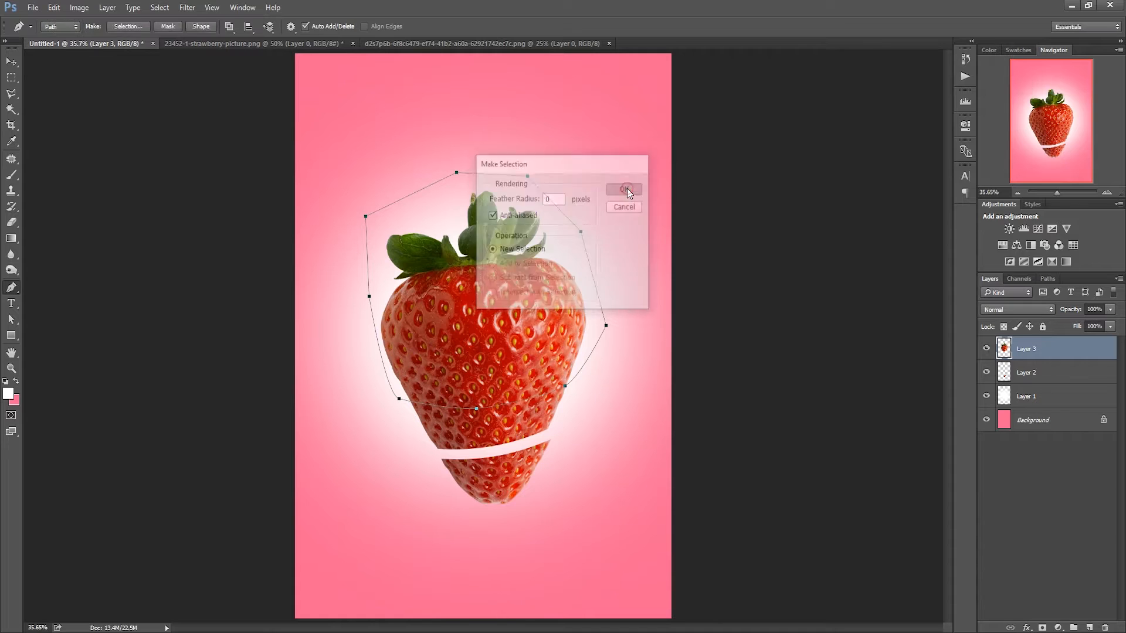
Step: Cut the selected area of Layer 3 onto a new layer and move it up to open a second gap
click(11, 78)
right_click(546, 286)
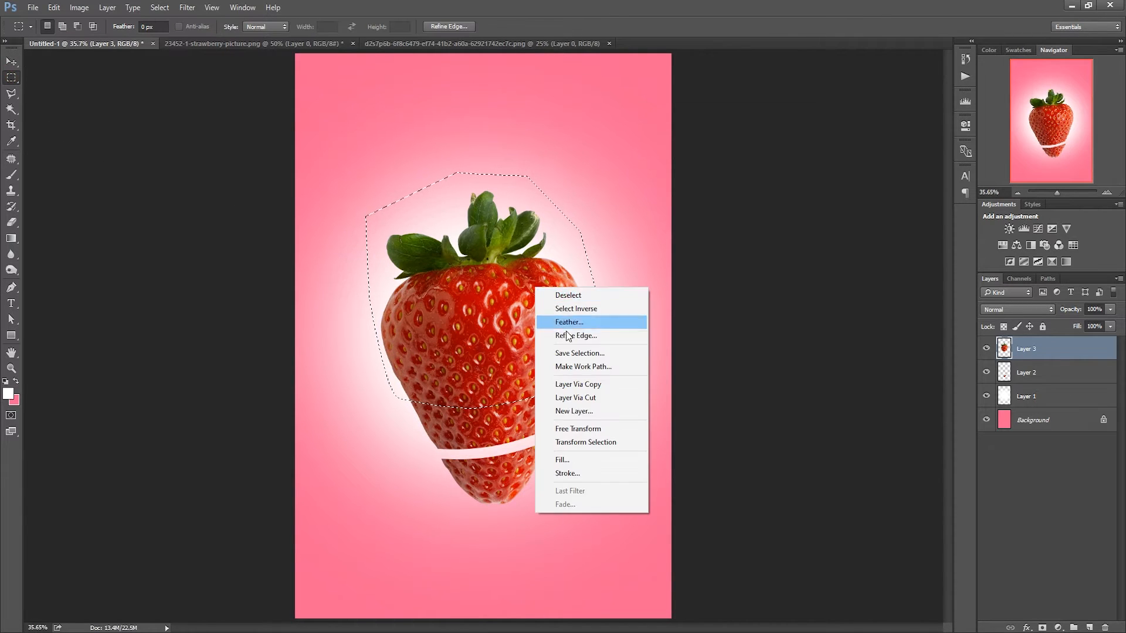
click(588, 397)
click(11, 61)
drag(583, 339, 579, 323)
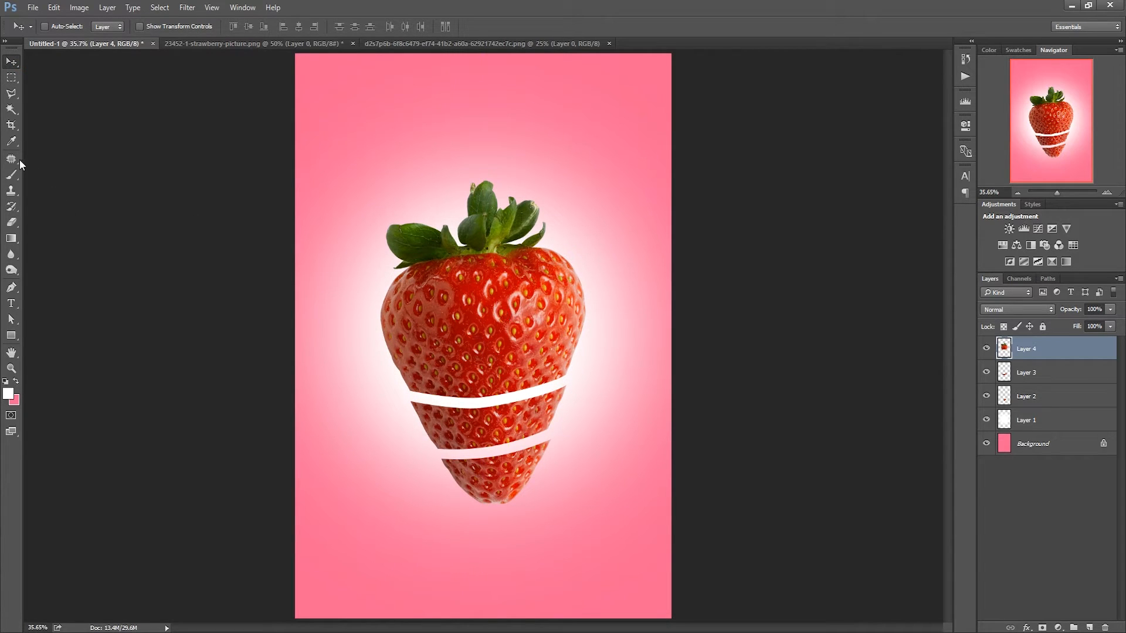
Step: Draw a closed Pen path around the leaves and top of the strawberry, with its lower edge curving across the fruit above the second gap
click(11, 288)
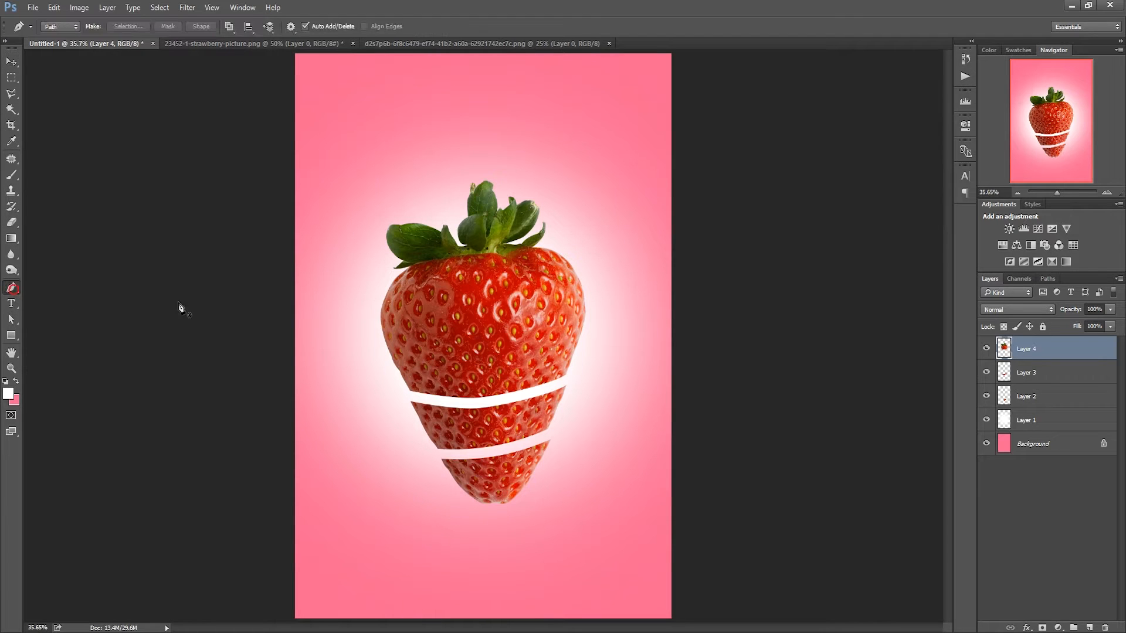
click(606, 251)
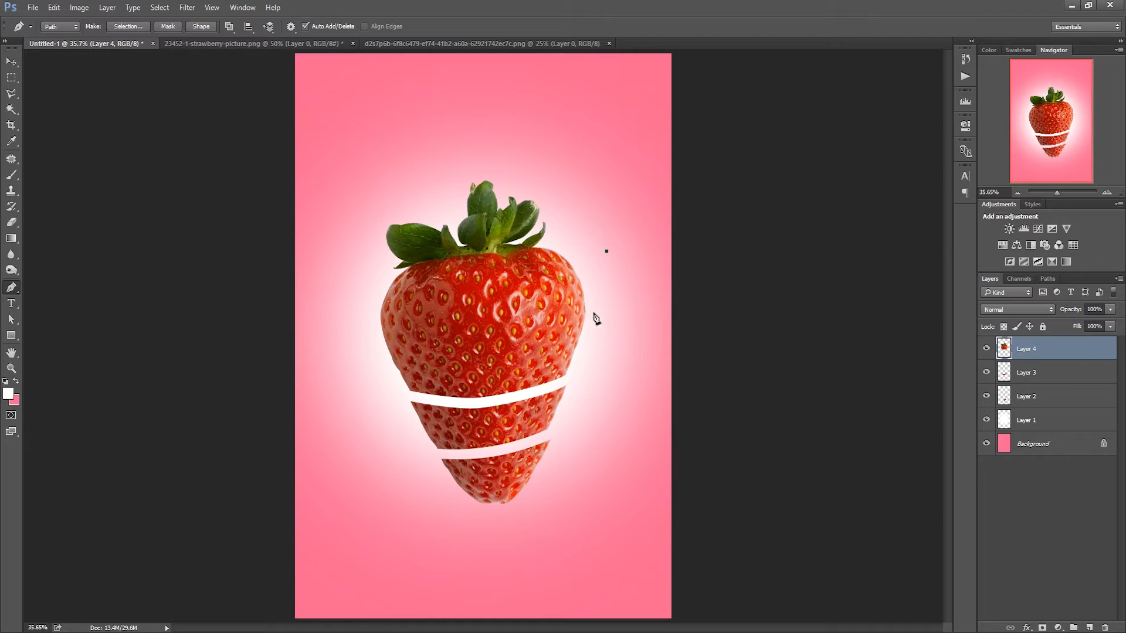
click(594, 304)
drag(442, 356, 421, 355)
drag(368, 329, 359, 316)
click(355, 229)
click(401, 171)
click(503, 155)
click(567, 189)
click(607, 252)
Step: Make a new anti-aliased selection from the third path with a 0-pixel feather radius
right_click(498, 276)
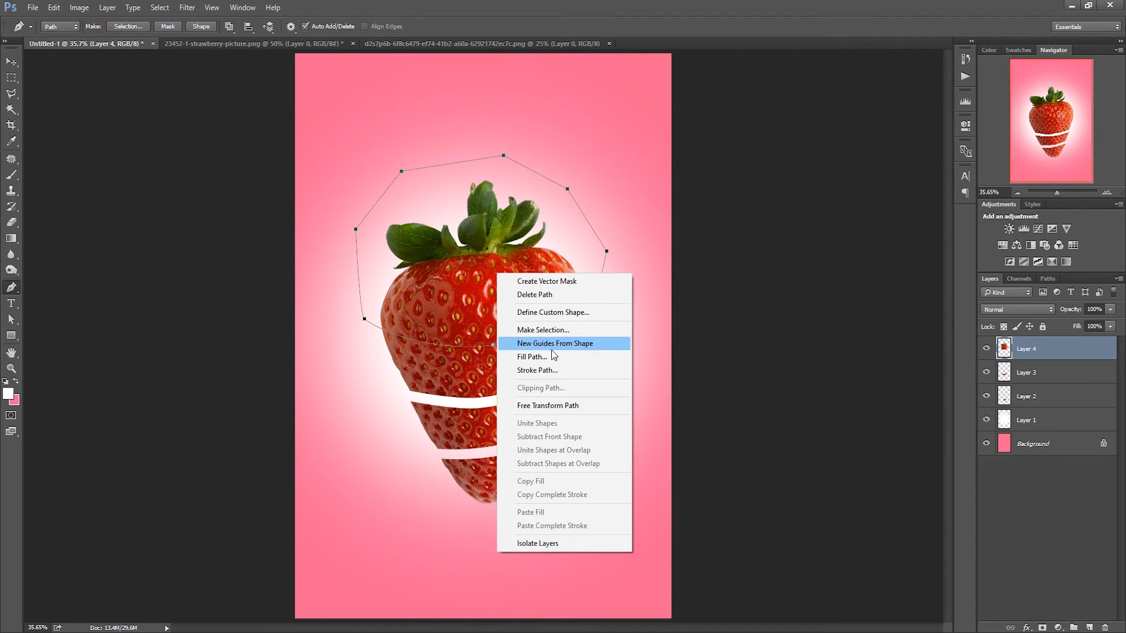
click(570, 329)
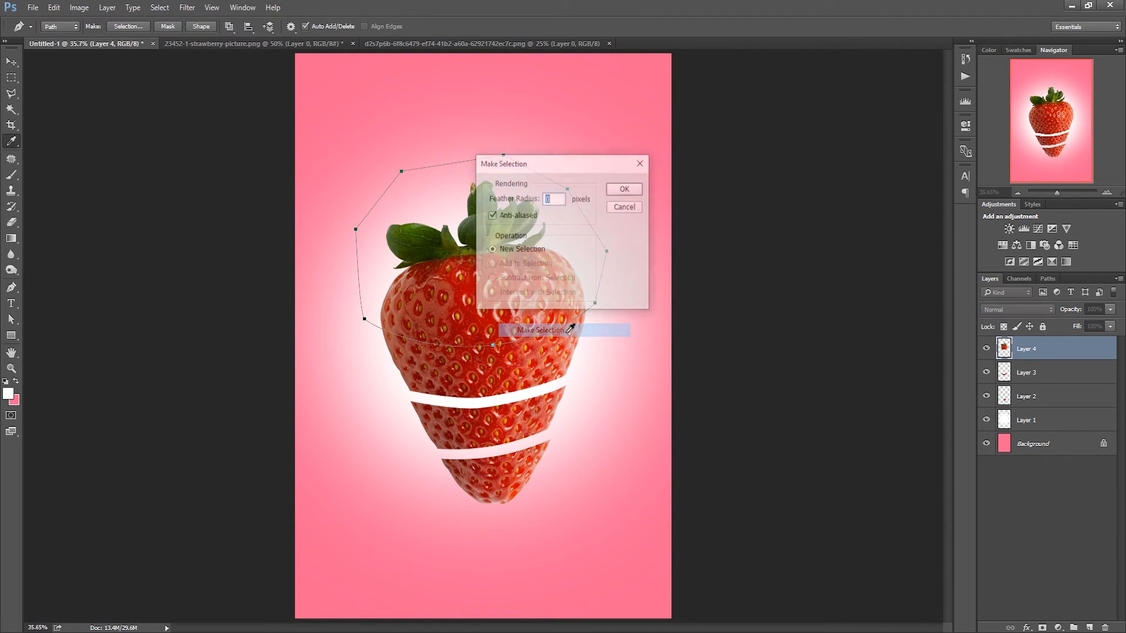
click(624, 189)
Step: Cut the selected top area of Layer 4 onto a new layer and move it up to open a third gap
click(11, 78)
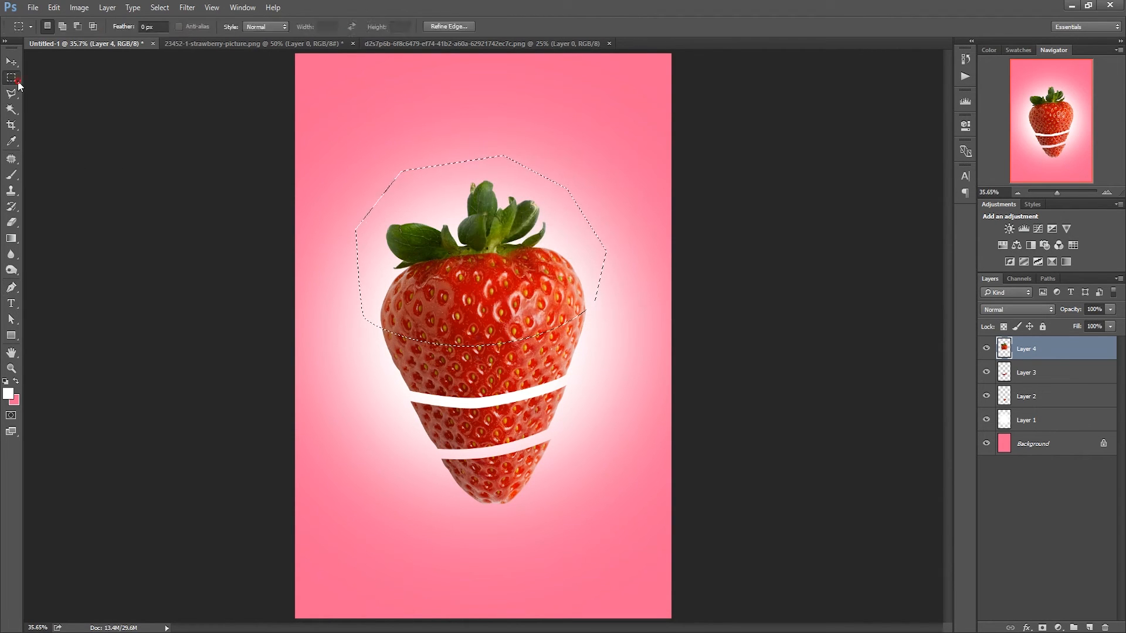
right_click(480, 275)
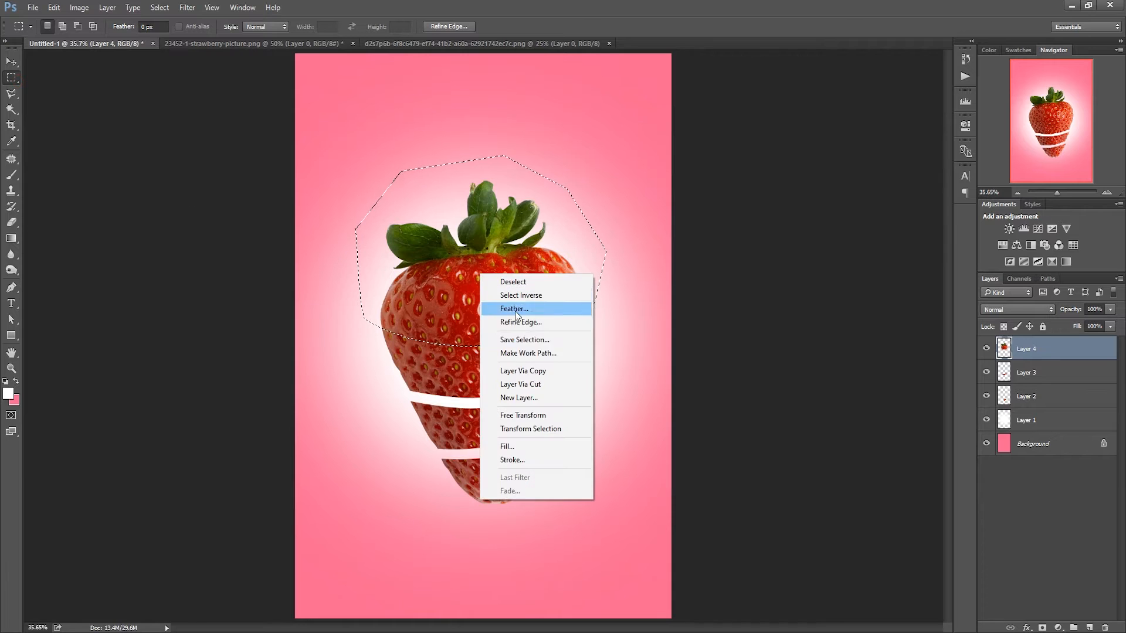
click(531, 384)
click(11, 61)
drag(474, 288, 476, 263)
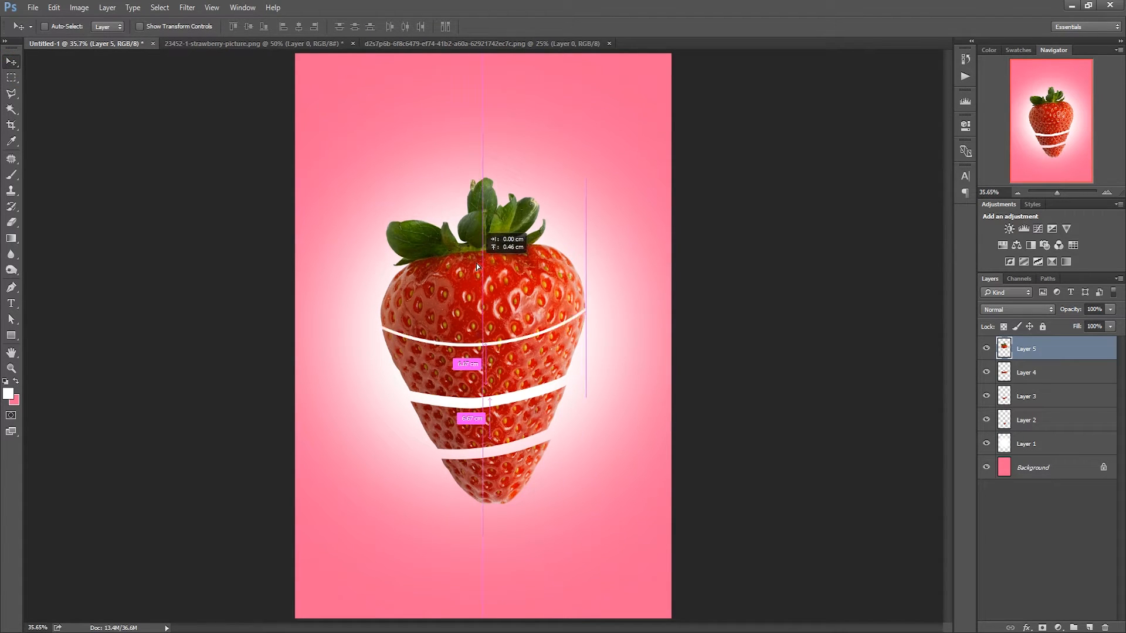
Step: Rotate the leafy top piece about 4.25° counterclockwise and move it up to widen the third gap
key(ctrl)
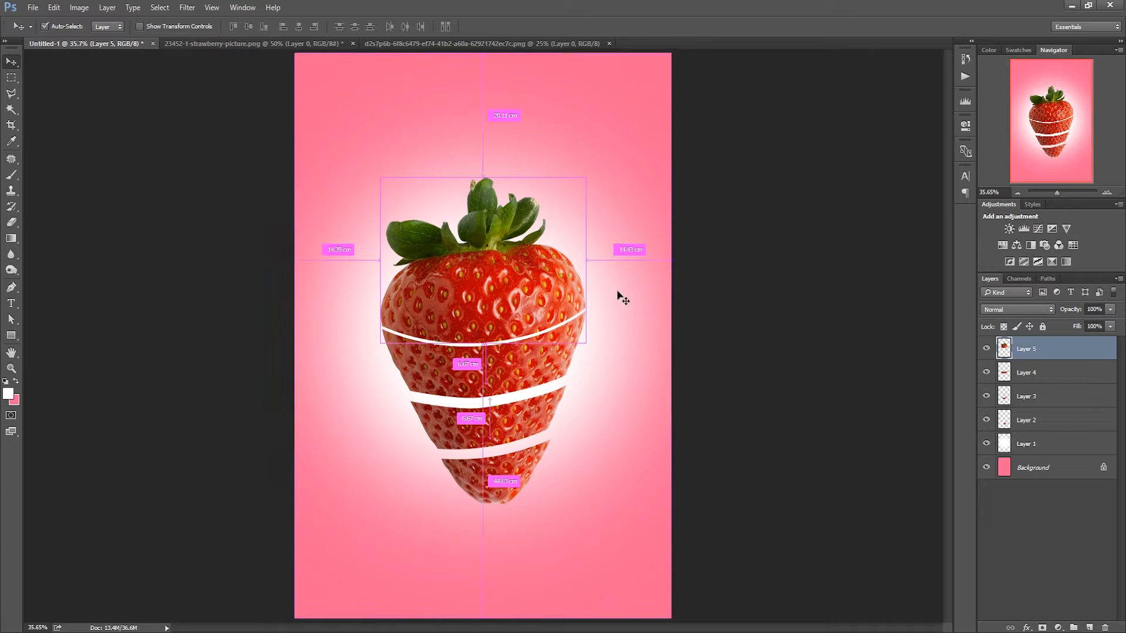
key(ctrl+t)
drag(625, 305, 631, 287)
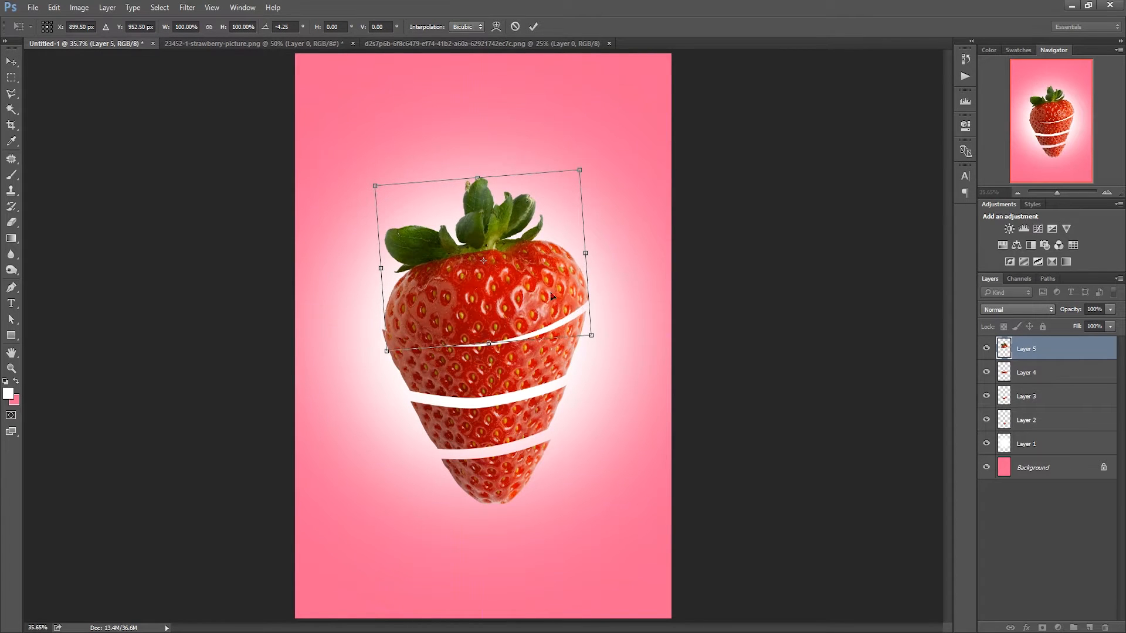
drag(552, 299, 548, 287)
key(Return)
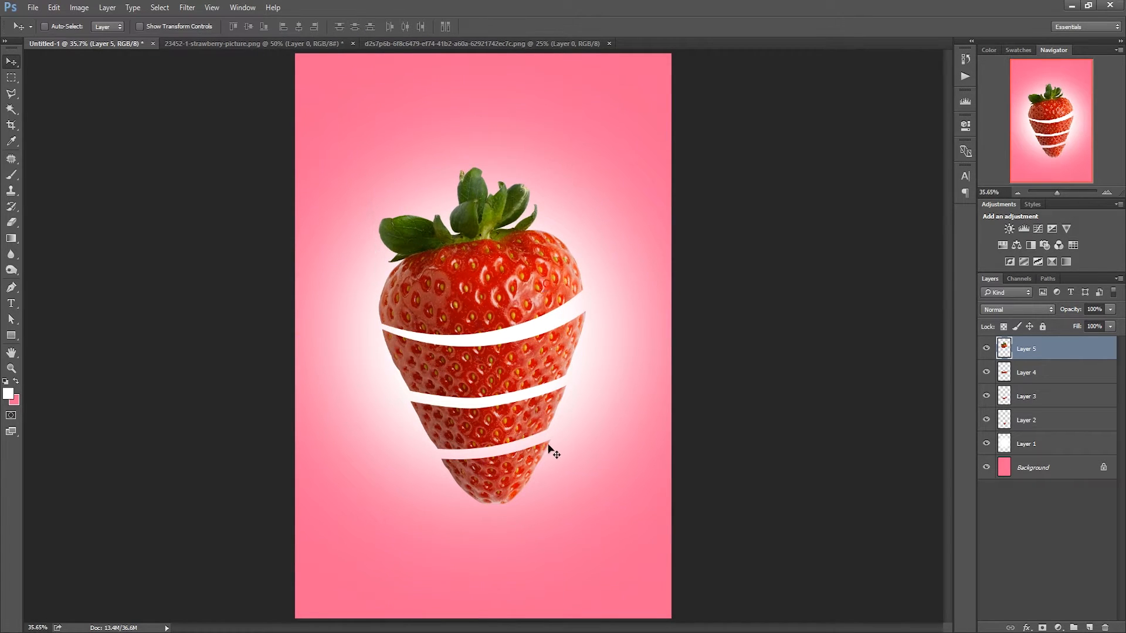
right_click(462, 305)
click(465, 311)
drag(464, 311, 467, 306)
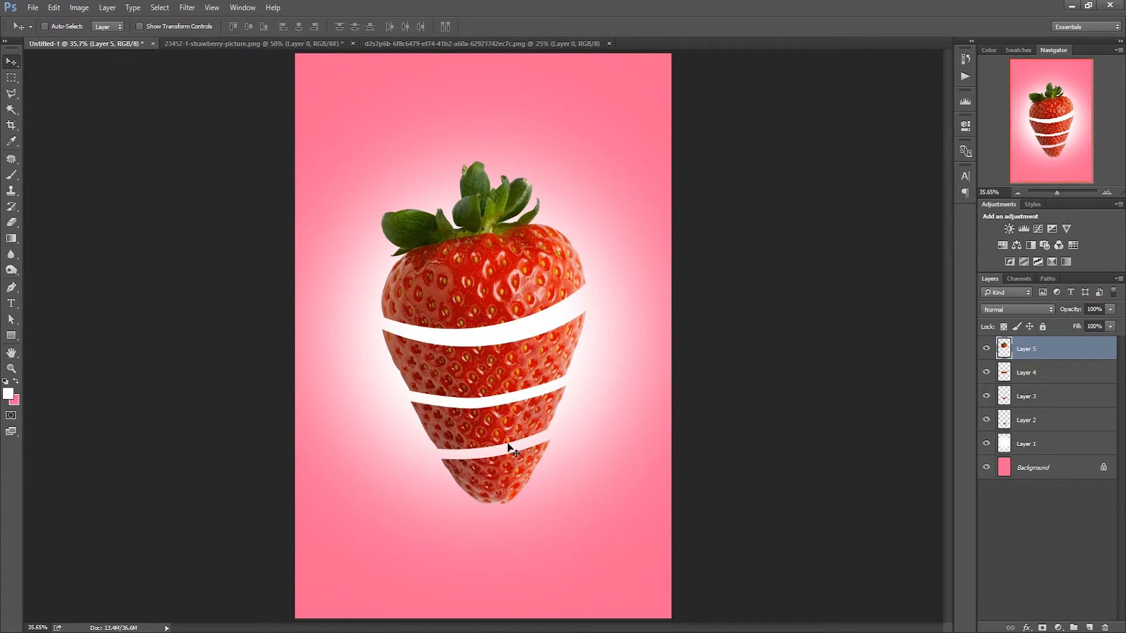
Step: Activate the Elliptical Marquee and add a new Normal layer at 100% opacity directly above Layer 1
right_click(508, 476)
click(516, 480)
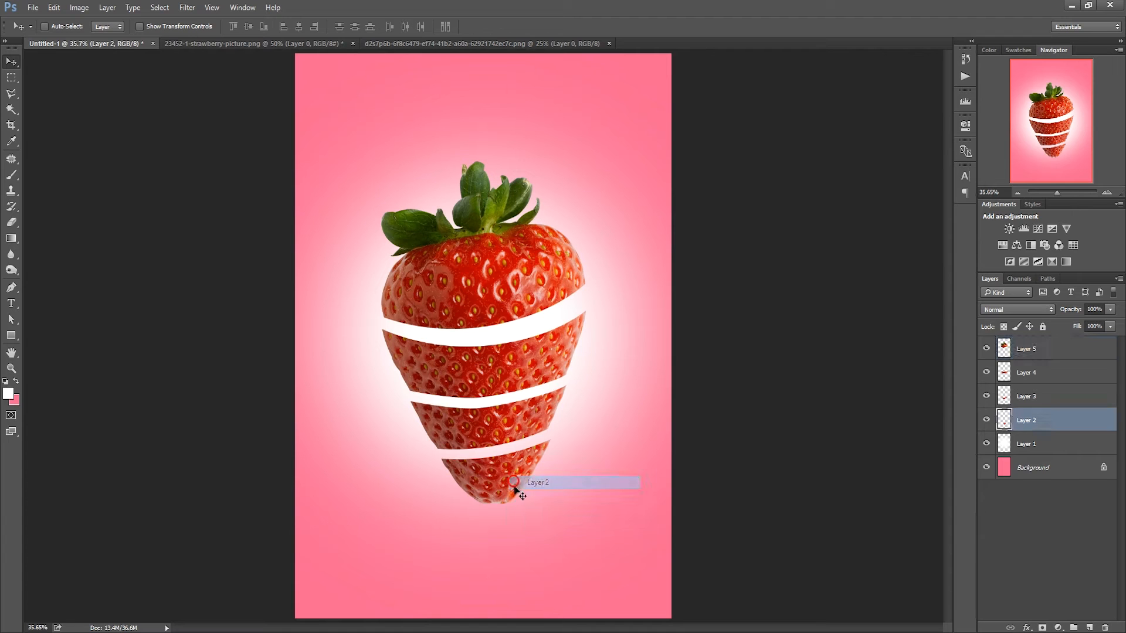
scroll(508, 476, up, 5)
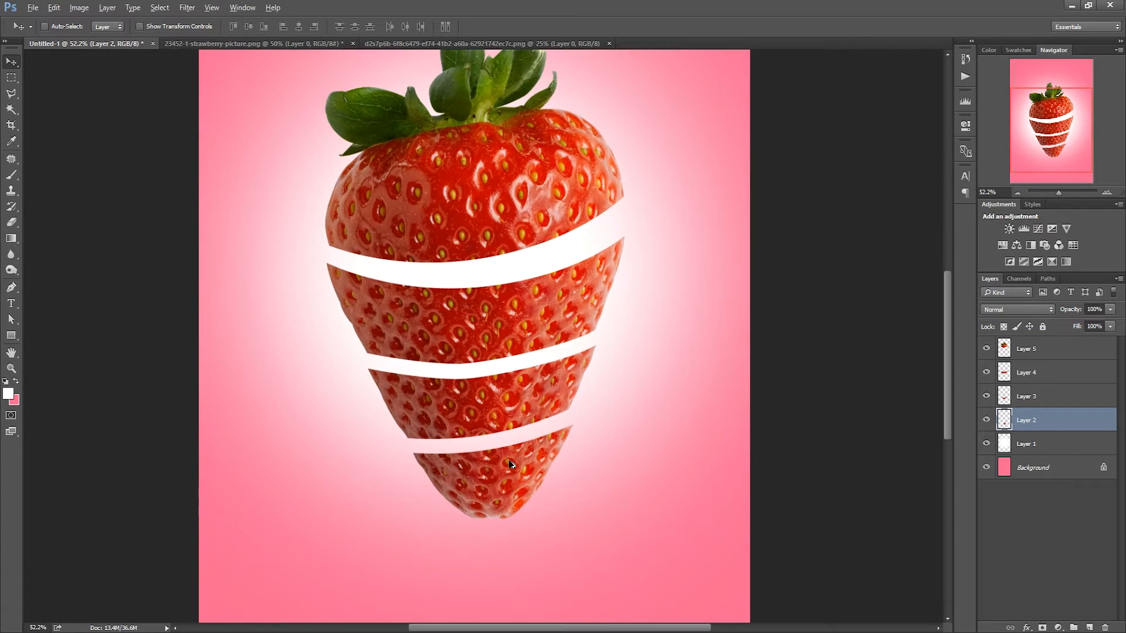
key(alt)
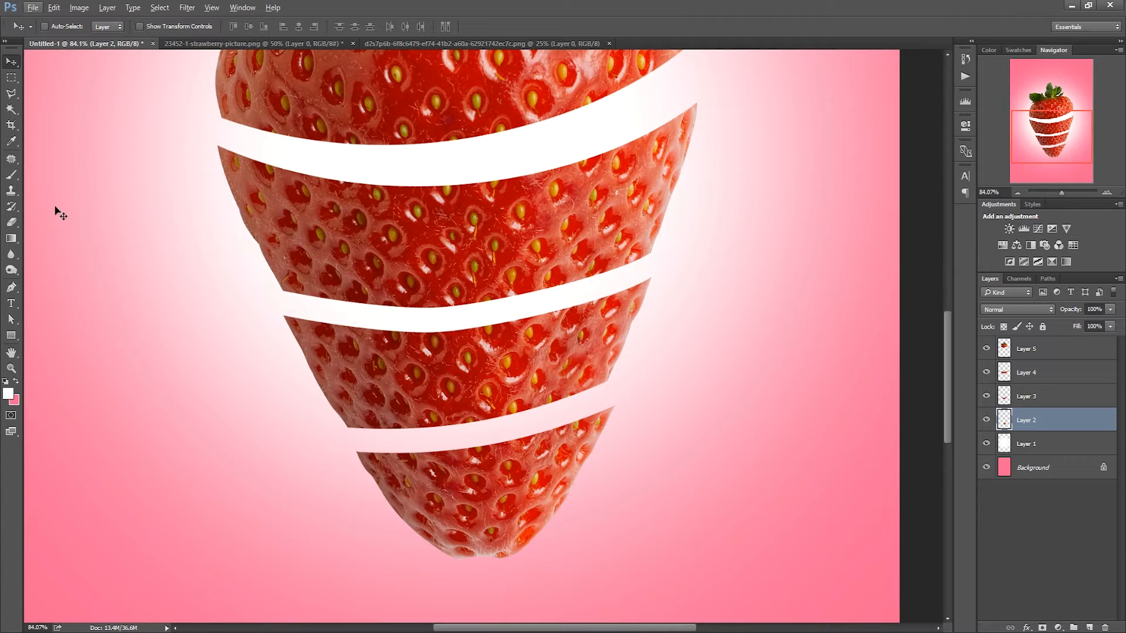
drag(11, 77, 71, 87)
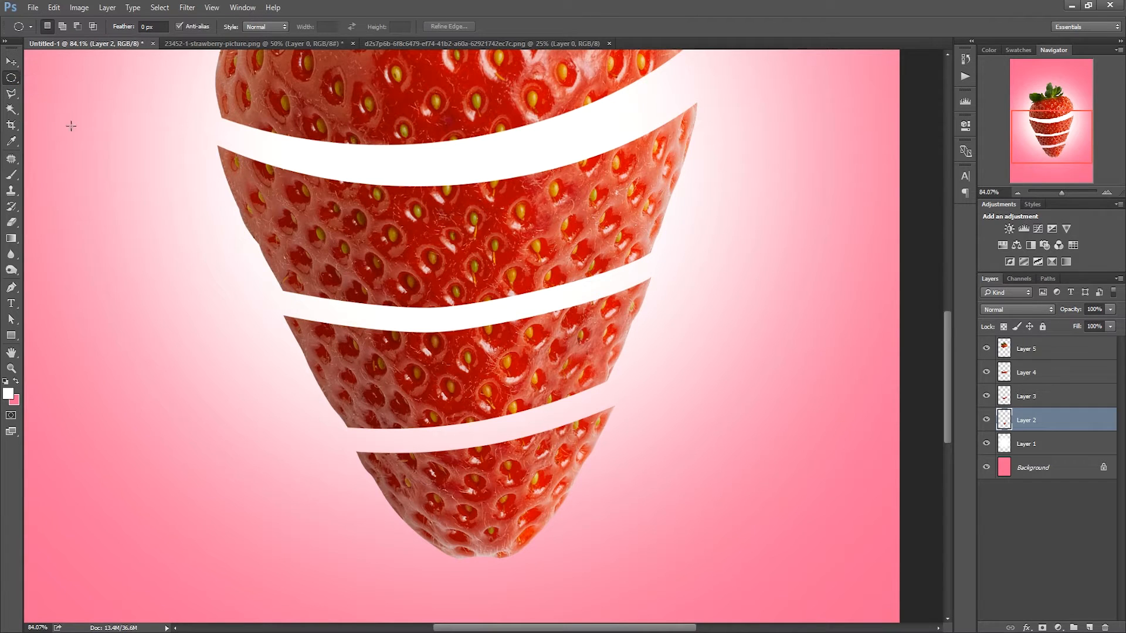
click(1025, 443)
click(1118, 280)
click(1014, 247)
click(663, 200)
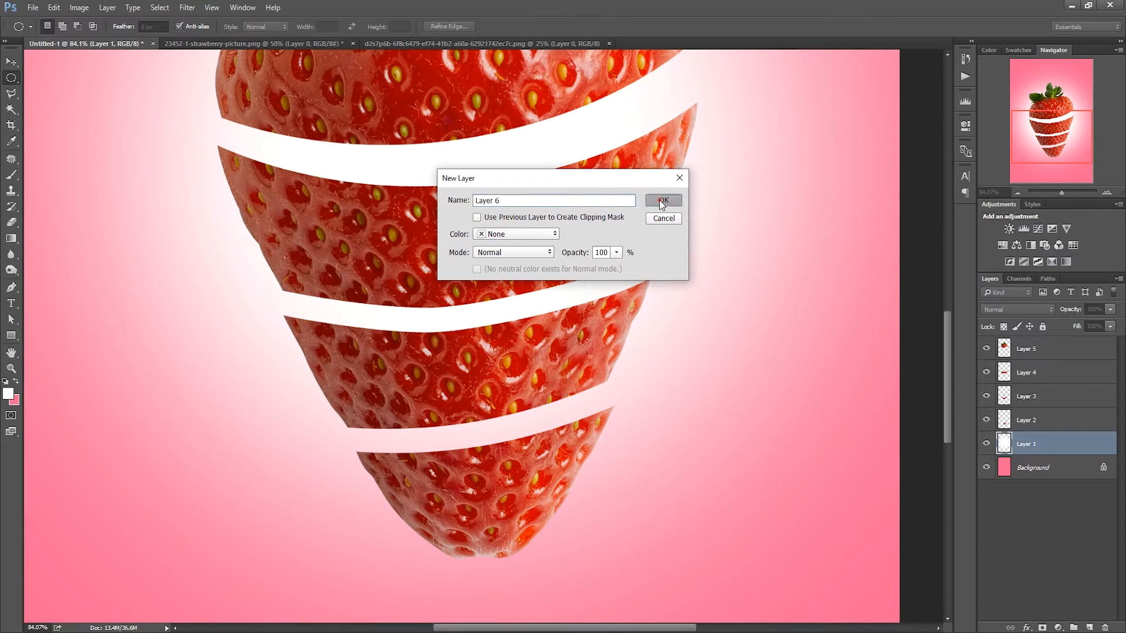
Step: Draw an elliptical selection over the bottom piece's cut, then rotate it about 10° counterclockwise and widen it to about 110%
mouse_move(350, 435)
mouse_down()
mouse_move(548, 451)
mouse_move(590, 479)
mouse_up()
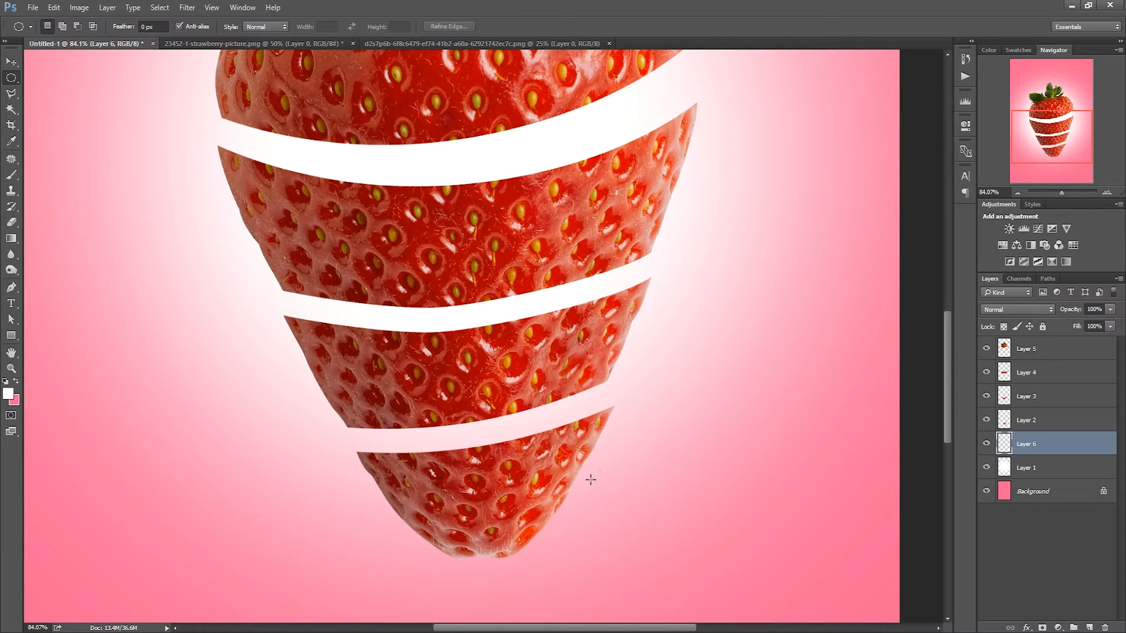
right_click(551, 471)
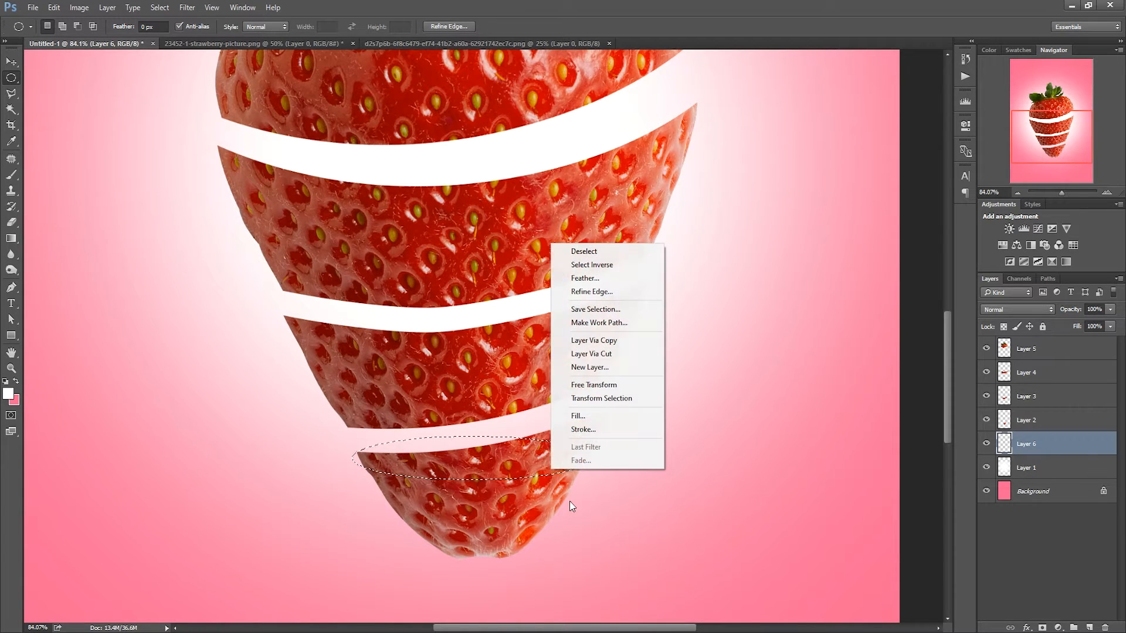
click(618, 400)
drag(557, 464, 561, 434)
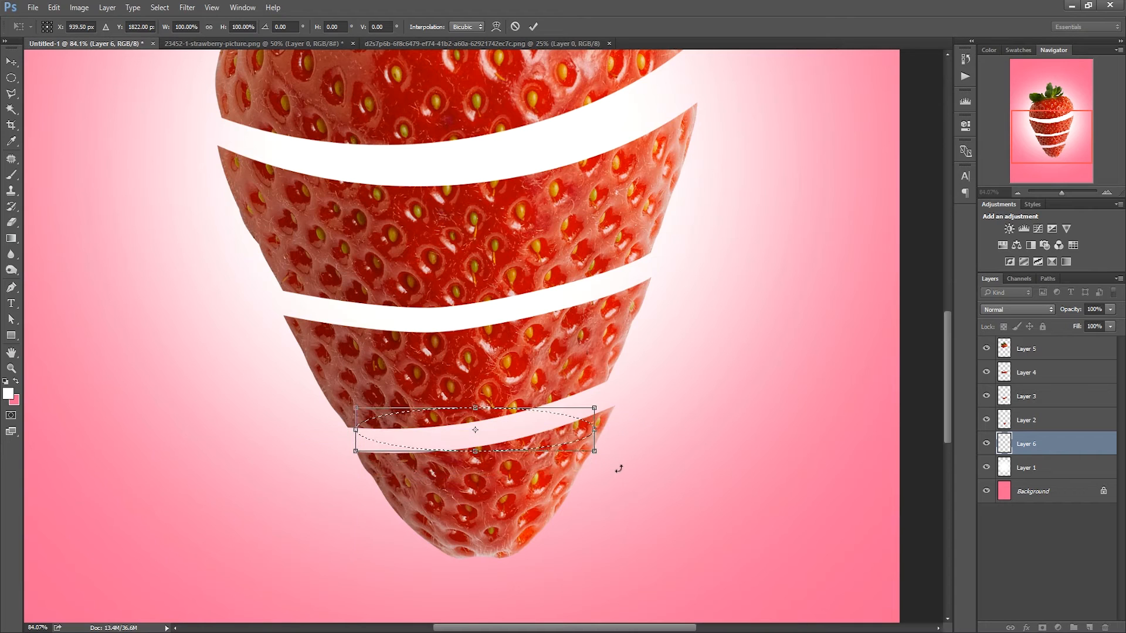
drag(625, 465, 636, 447)
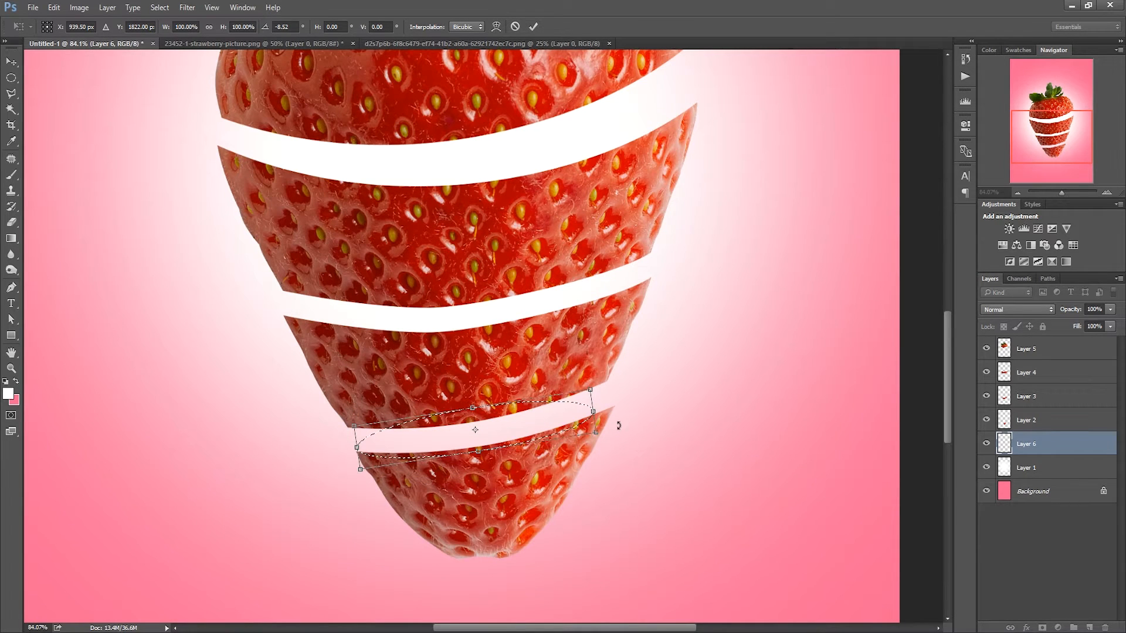
drag(596, 411, 666, 415)
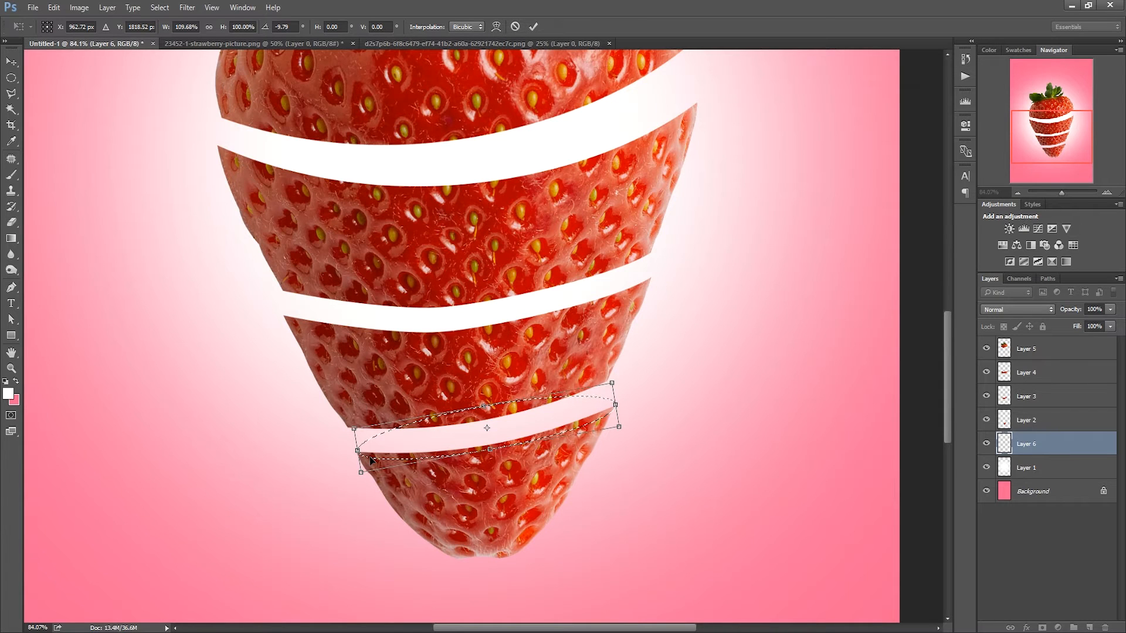
Step: Flatten the elliptical selection to about 85% height, fit its ends to the bottom piece's cut corners, and apply the transform
scroll(540, 463, up, 4)
drag(467, 448, 467, 437)
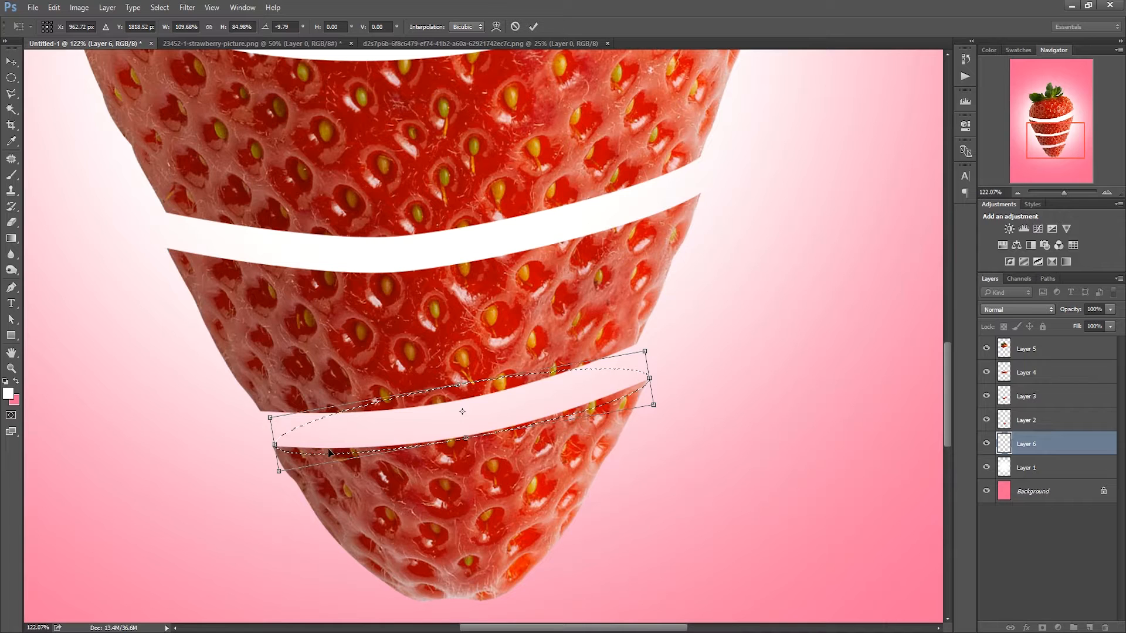
drag(648, 378, 649, 379)
mouse_move(275, 445)
mouse_down()
mouse_move(285, 445)
mouse_move(274, 450)
mouse_up()
key(Return)
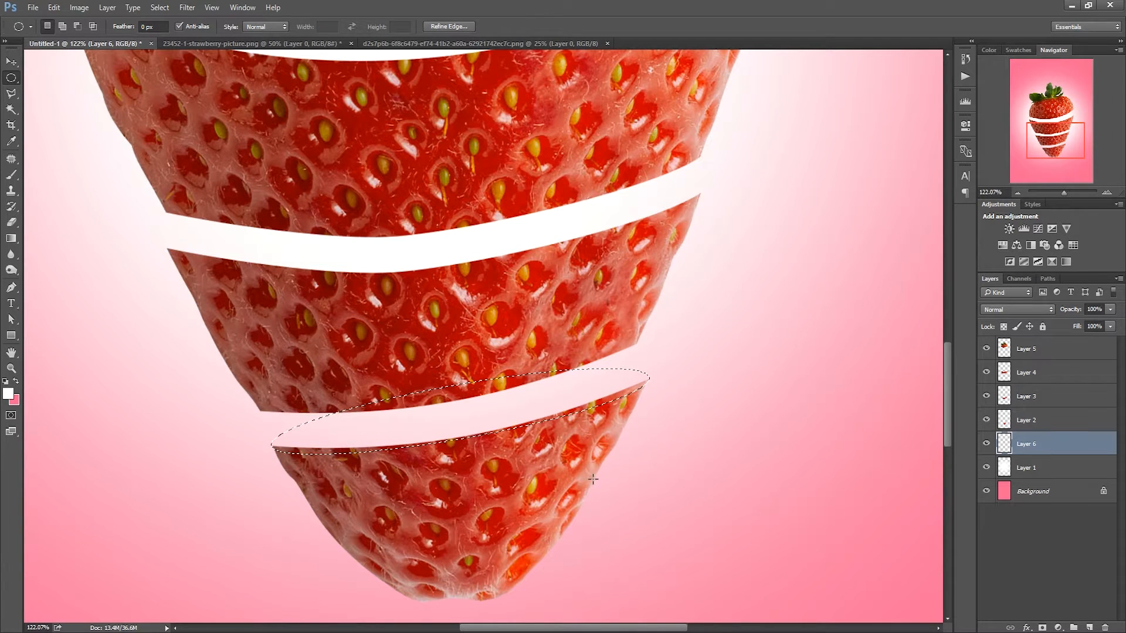
Step: Sample dark red #9e211d from the strawberry as the foreground colour, fill the elliptical selection with it at 100% opacity, and deselect
click(8, 395)
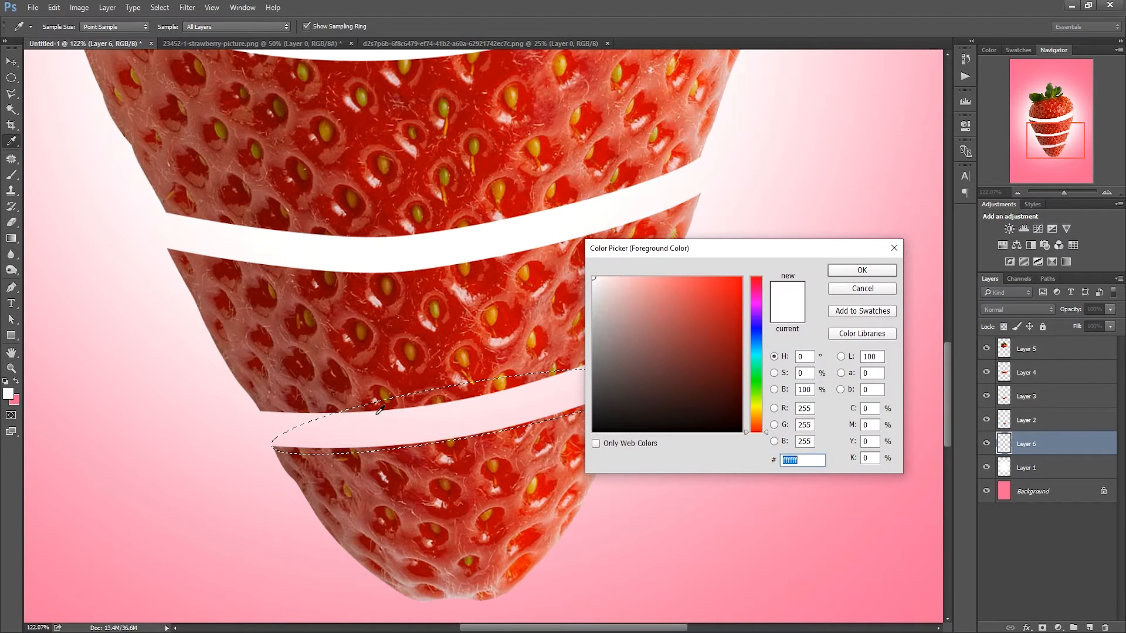
click(414, 447)
click(867, 273)
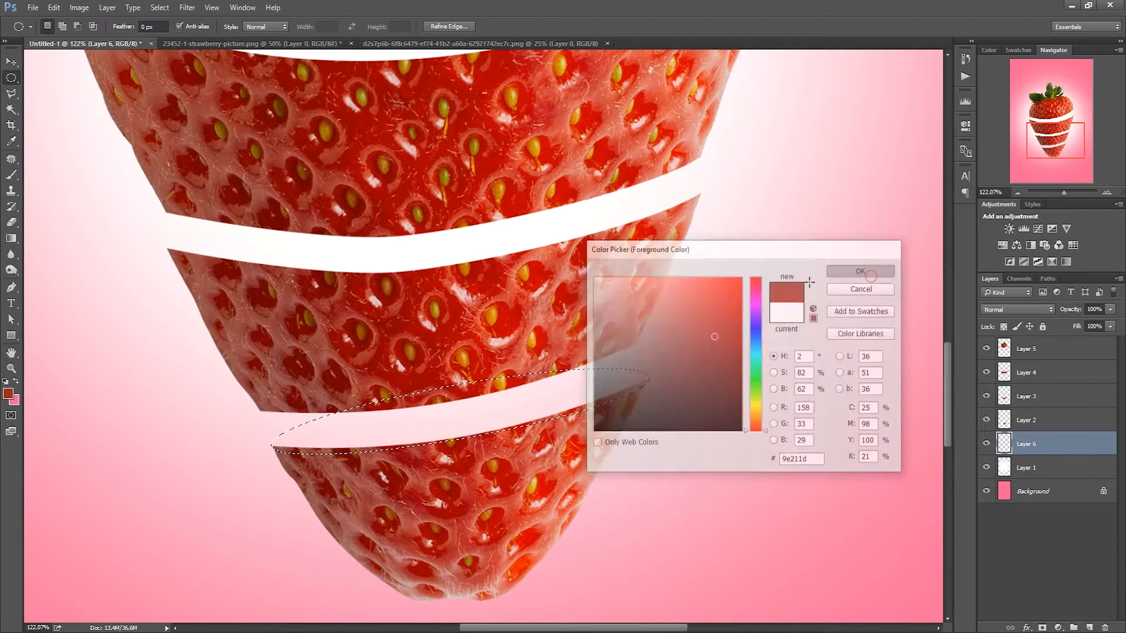
click(54, 8)
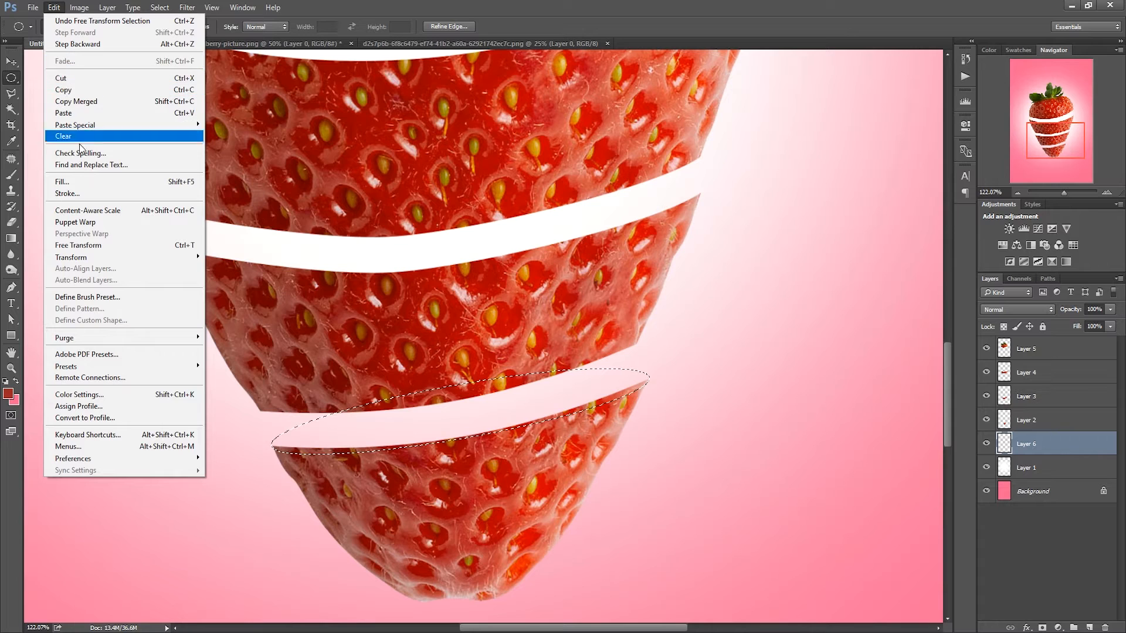
click(69, 181)
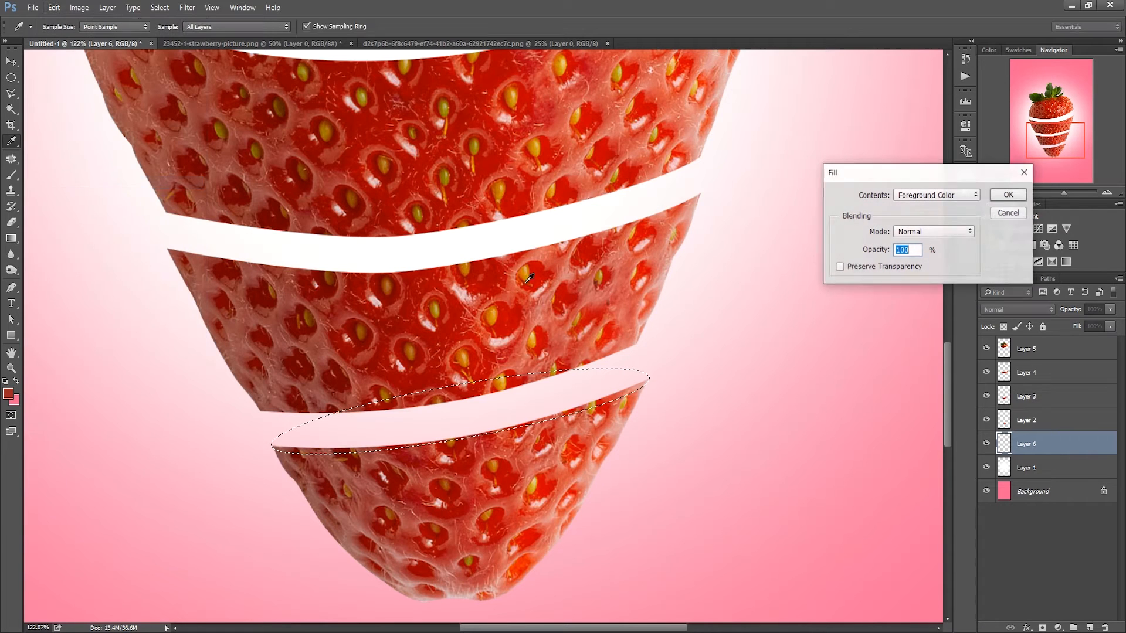
click(1008, 196)
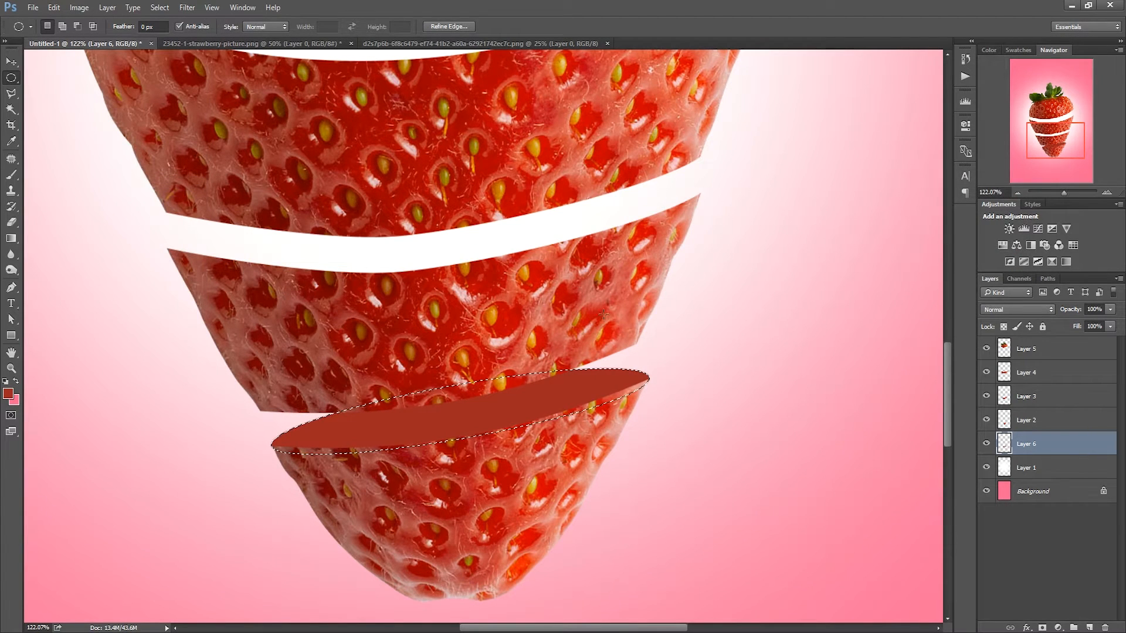
key(ctrl+d)
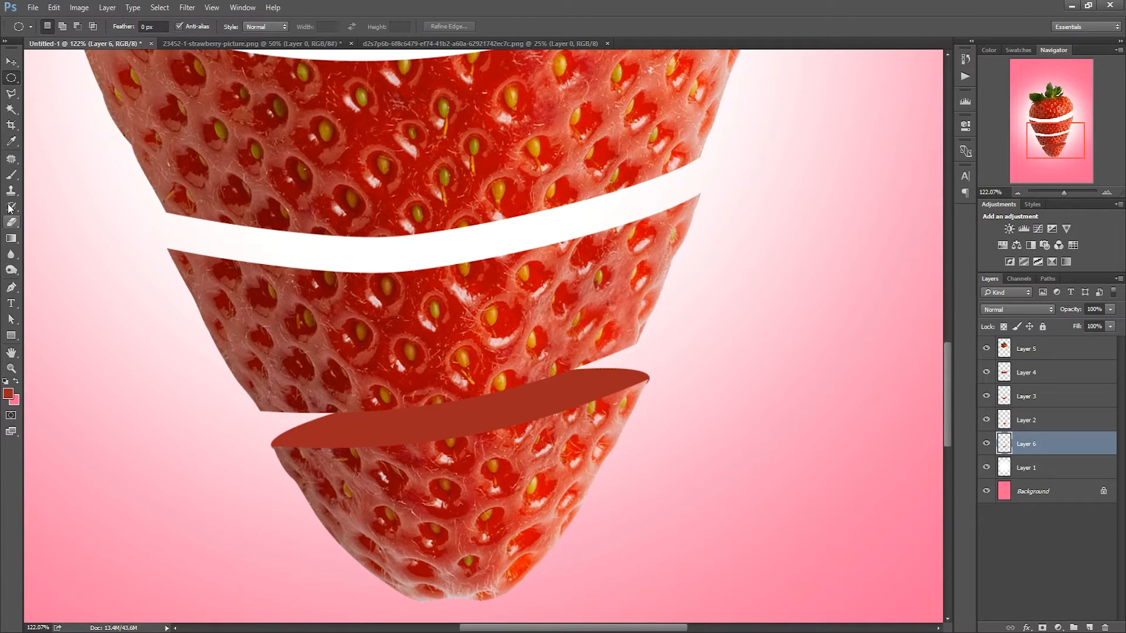
Step: Erase the red ellipse's overhanging tip at the bottom piece's edge with a 33 px Eraser at 100% hardness and 100% flow
click(12, 222)
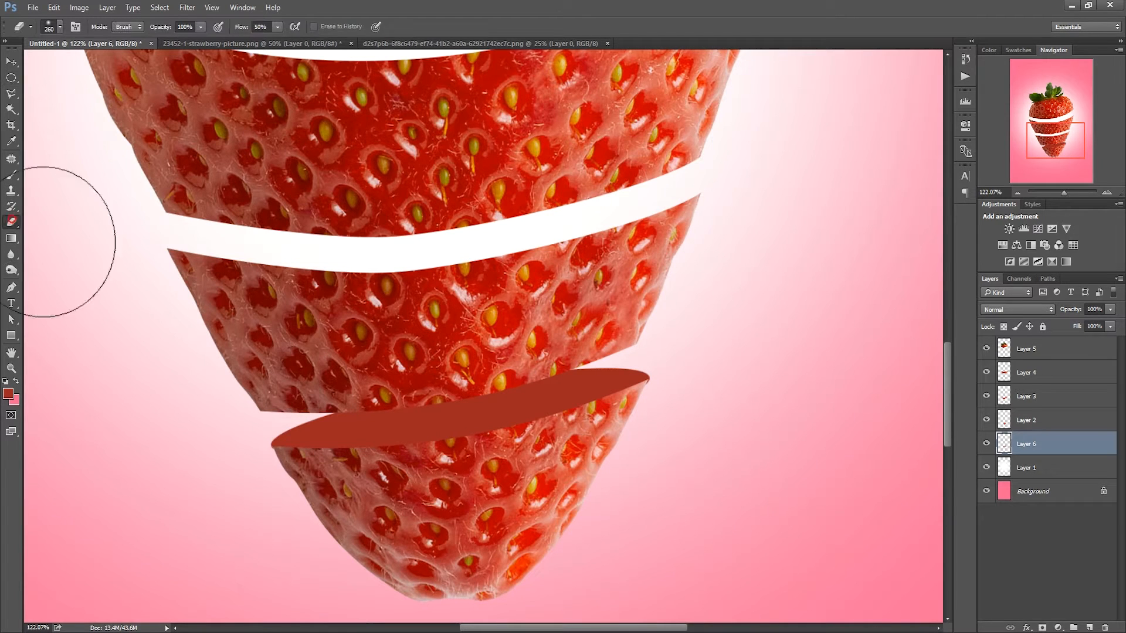
key(bracketleft)
key(bracketleft)
right_click(667, 405)
drag(715, 450, 765, 450)
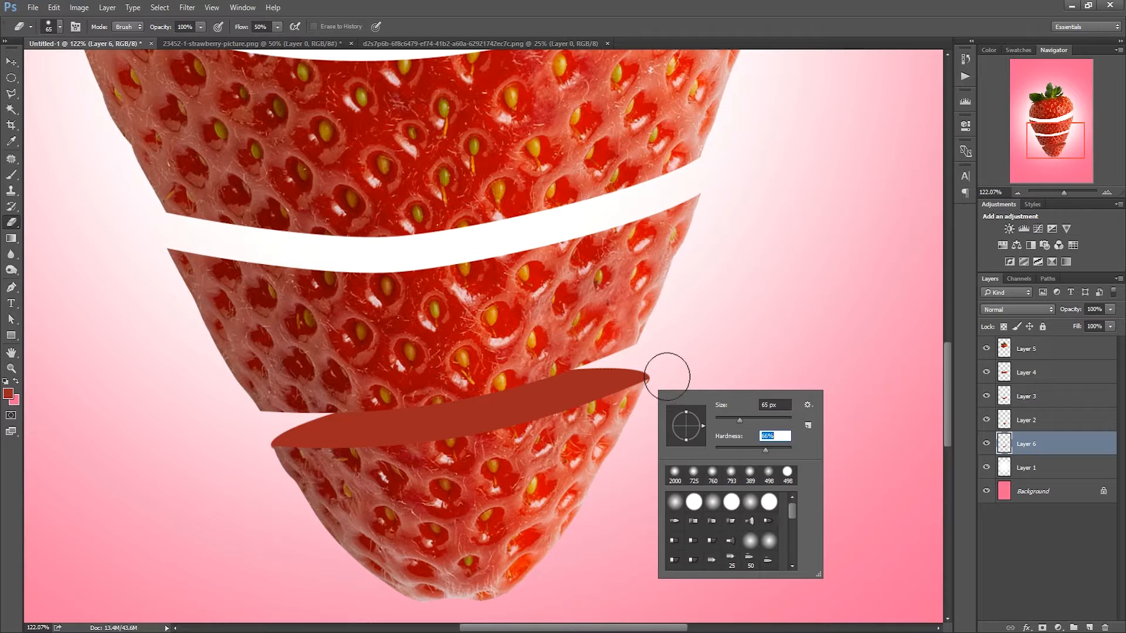
key(Return)
right_click(692, 391)
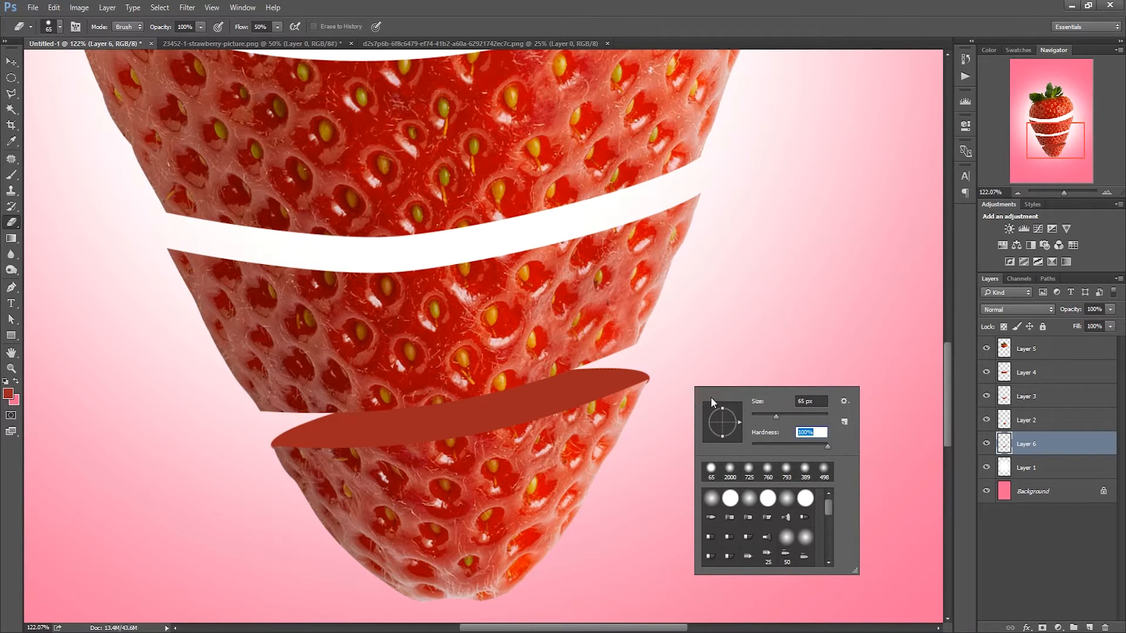
key(Return)
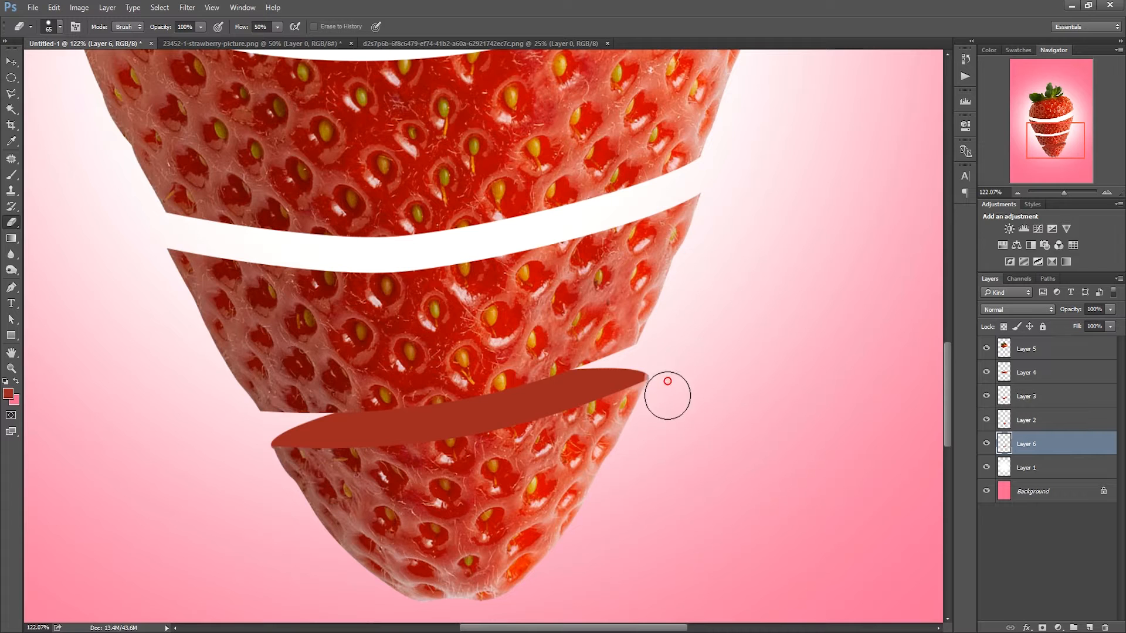
scroll(665, 393, up, 3)
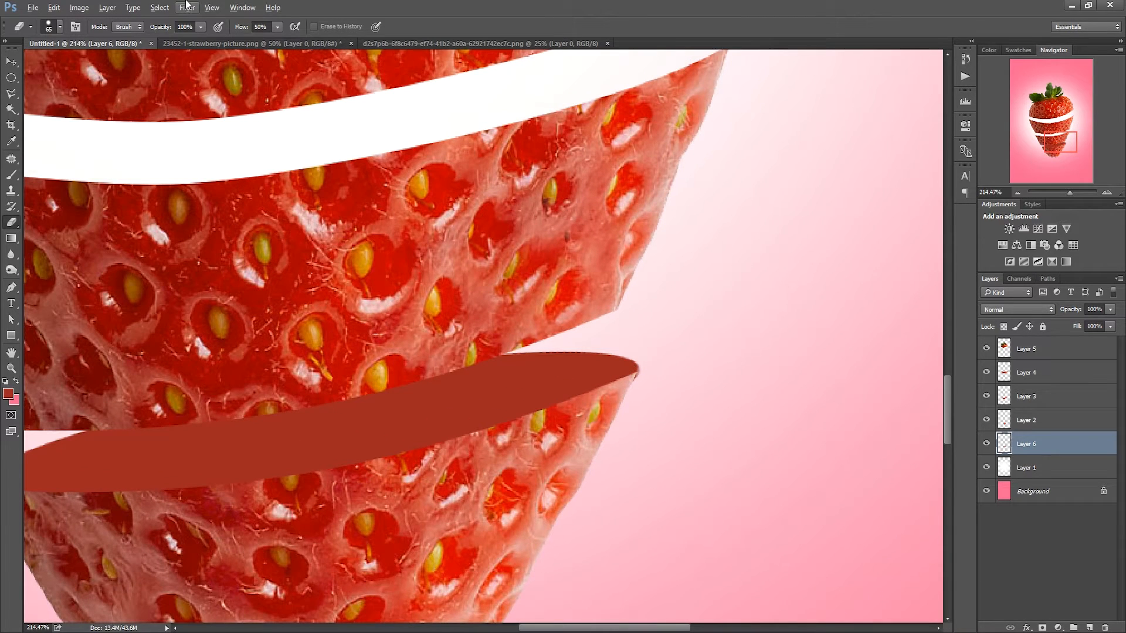
drag(276, 40, 312, 41)
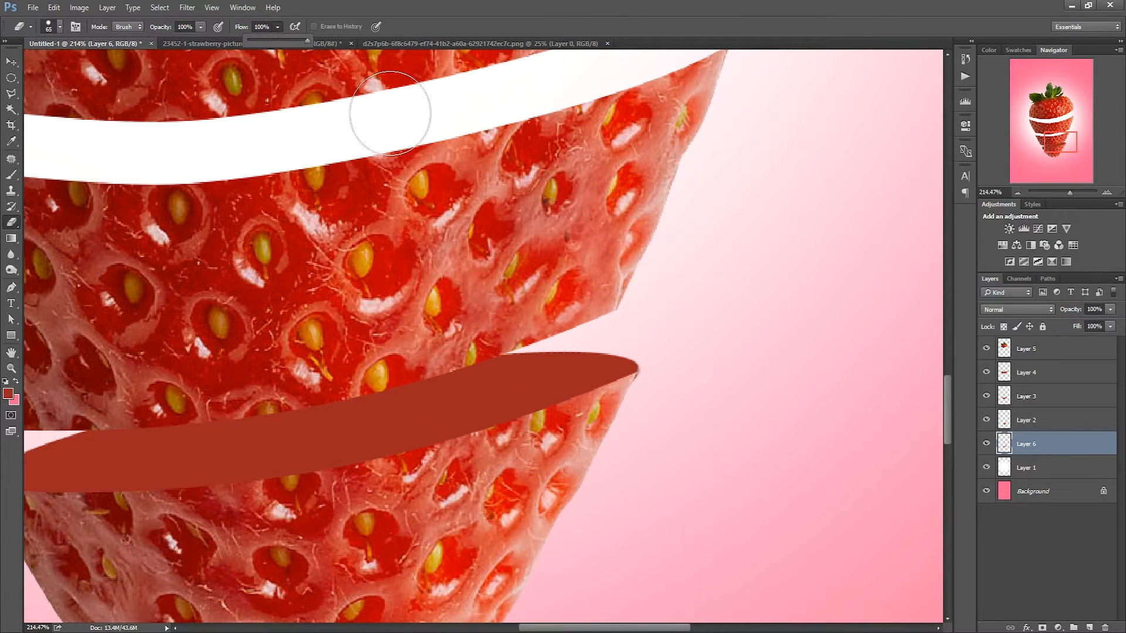
drag(653, 340, 633, 340)
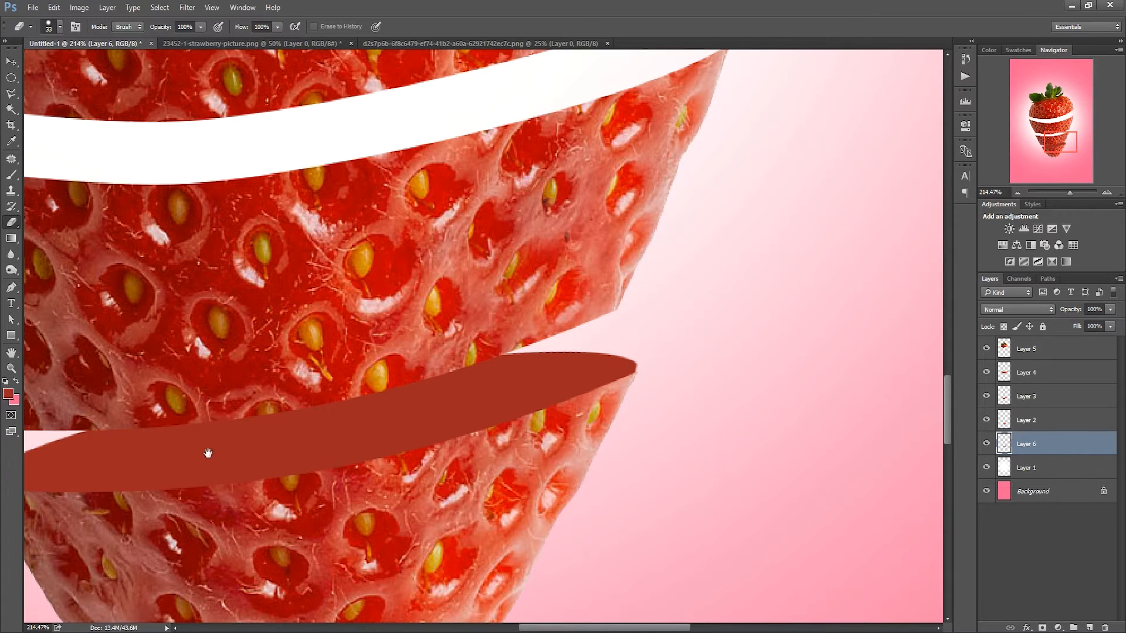
drag(207, 452, 375, 359)
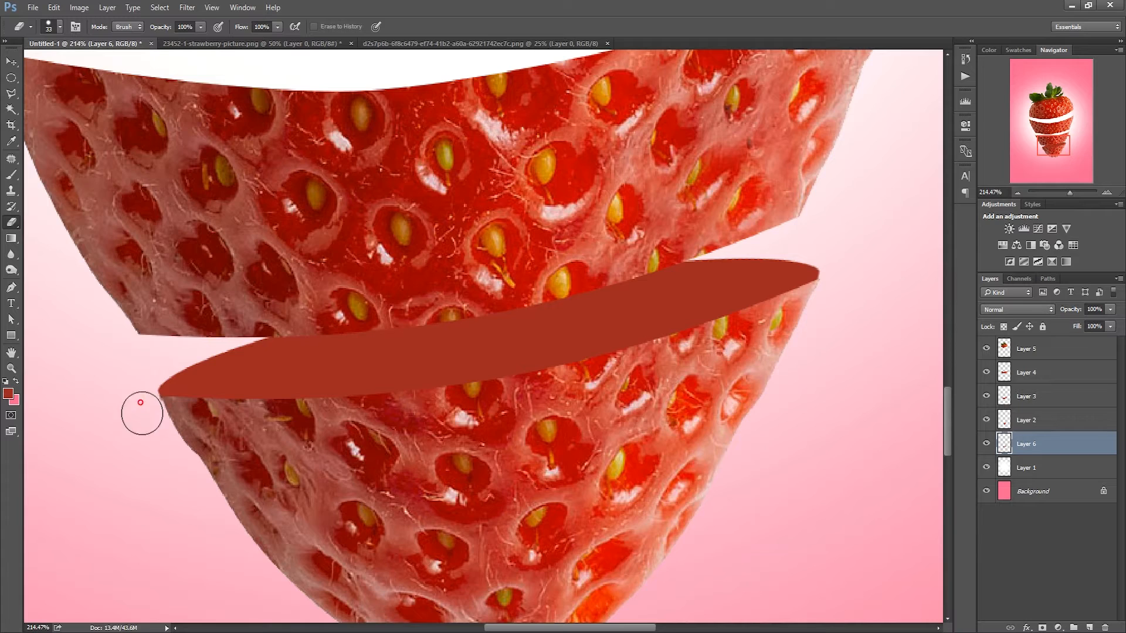
Step: Load the bottom piece's red ellipse as a selection and fill it with orange-red #dd4c38 as the foreground colour
key(b)
scroll(141, 403, down, 2)
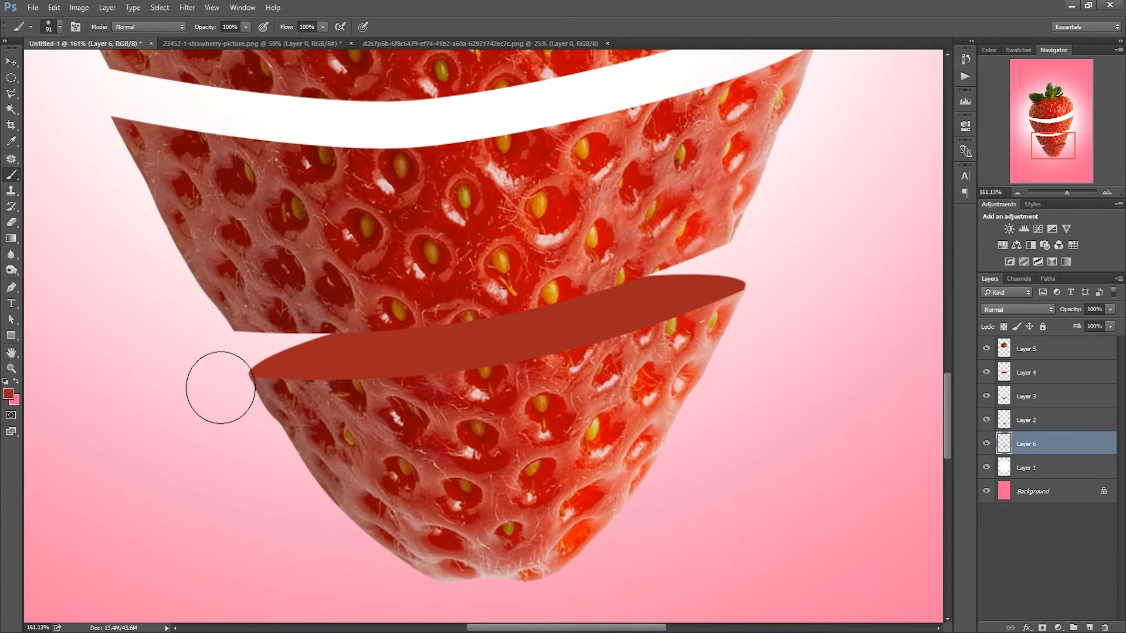
ctrl+click(1005, 446)
click(8, 393)
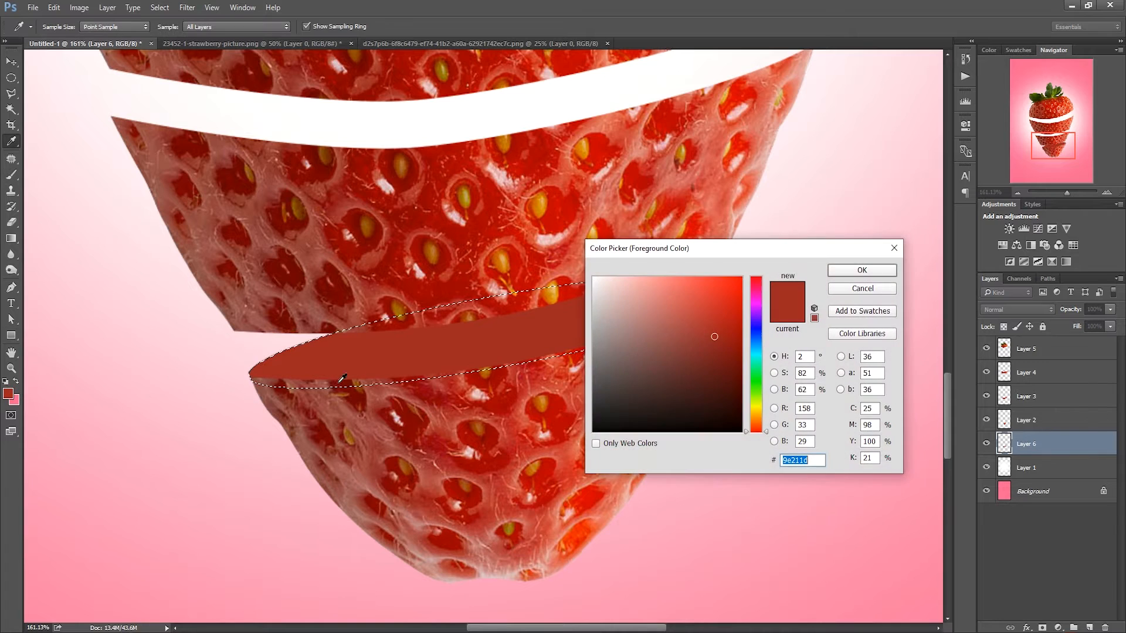
click(258, 379)
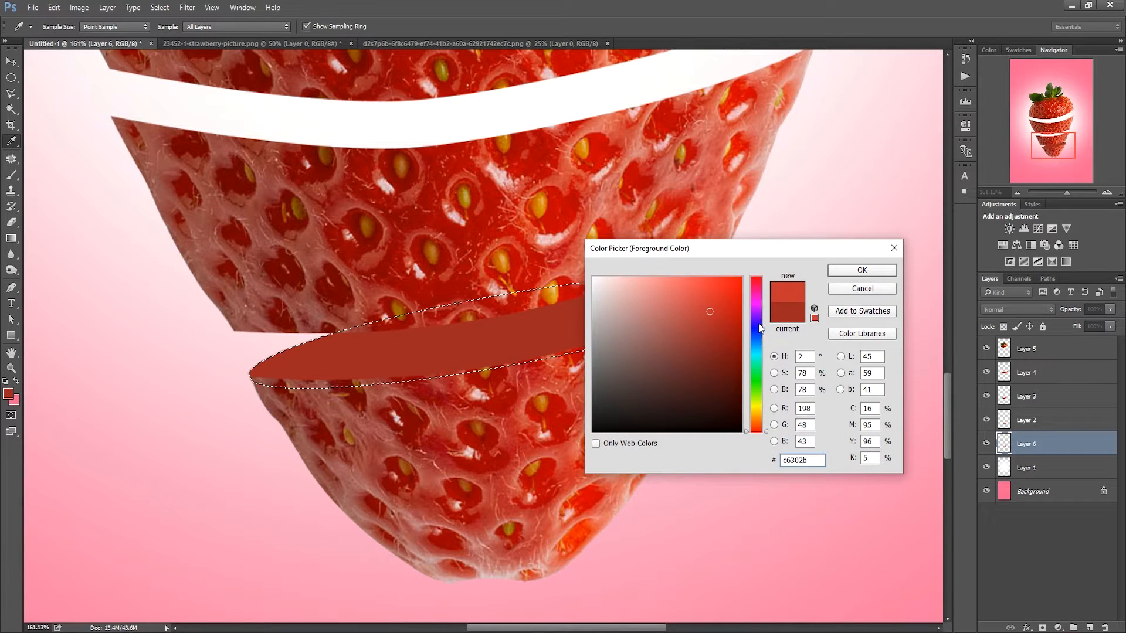
mouse_move(754, 430)
mouse_down()
mouse_move(756, 296)
mouse_move(759, 429)
mouse_up()
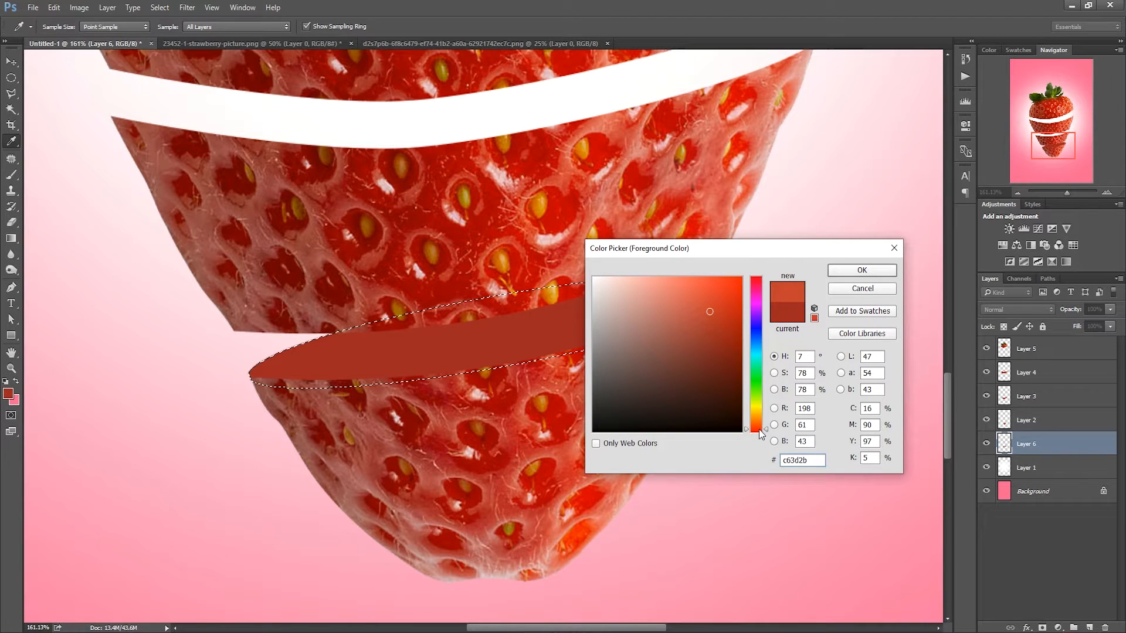
click(706, 304)
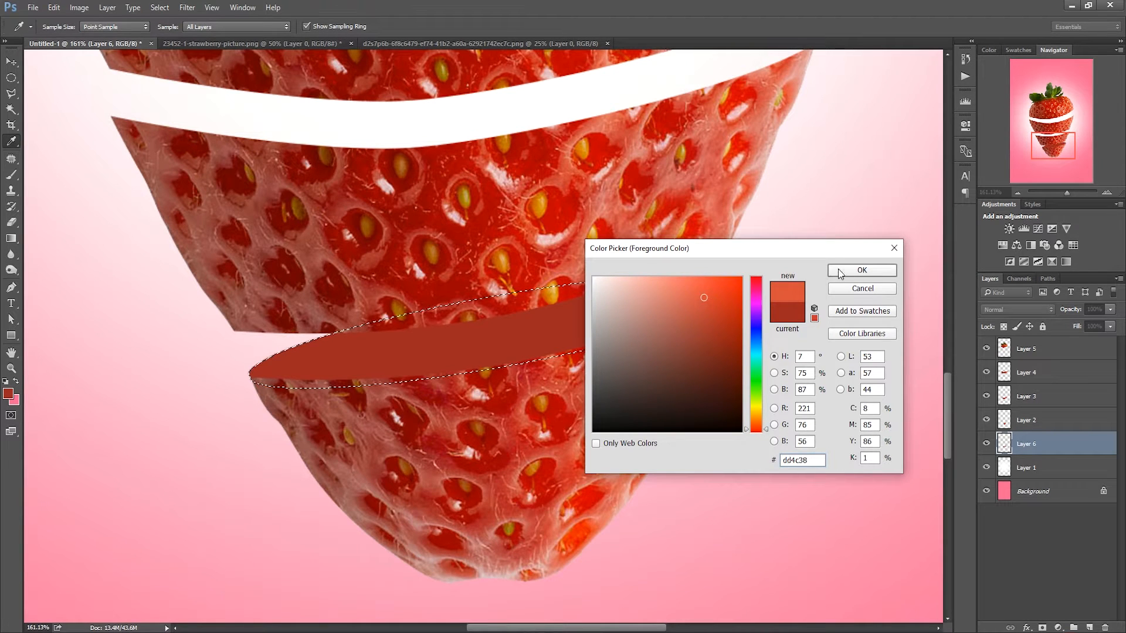
click(857, 271)
key(b)
click(53, 7)
click(62, 182)
click(1009, 195)
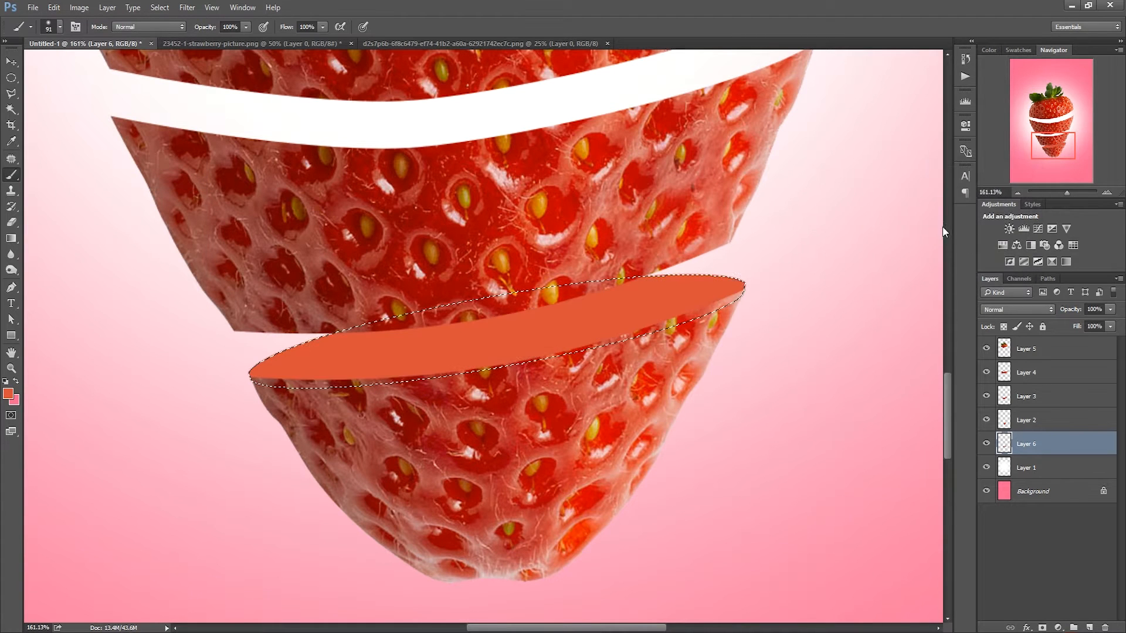
Step: Shade the bottom ellipse's rim with dark red #b02512 using a 167 px Brush at 0% hardness, then deselect
click(10, 394)
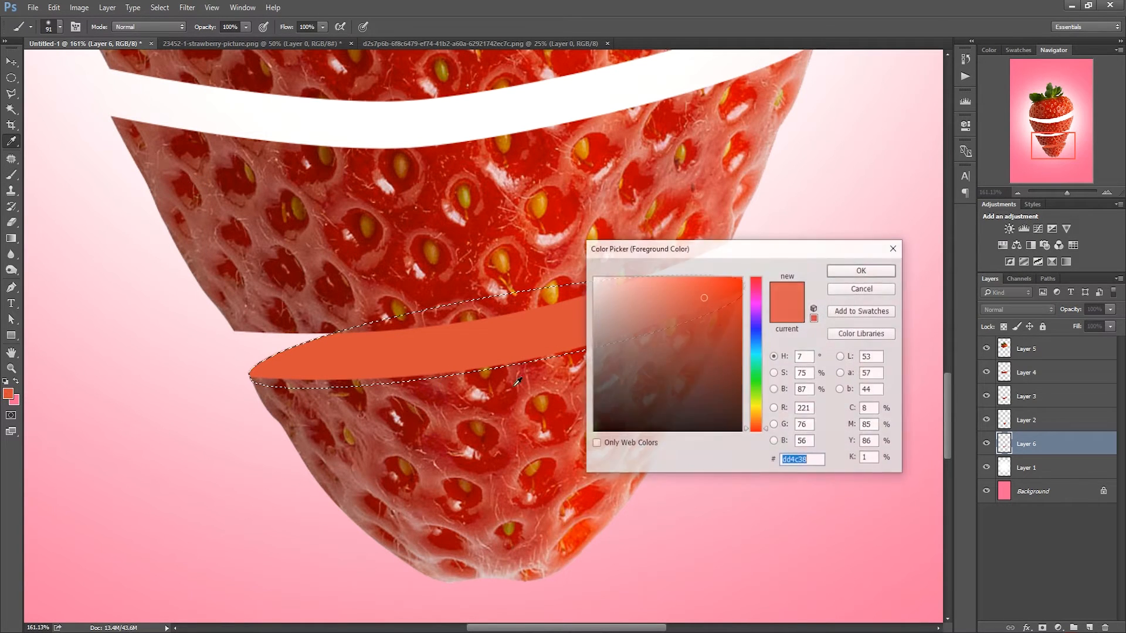
click(716, 309)
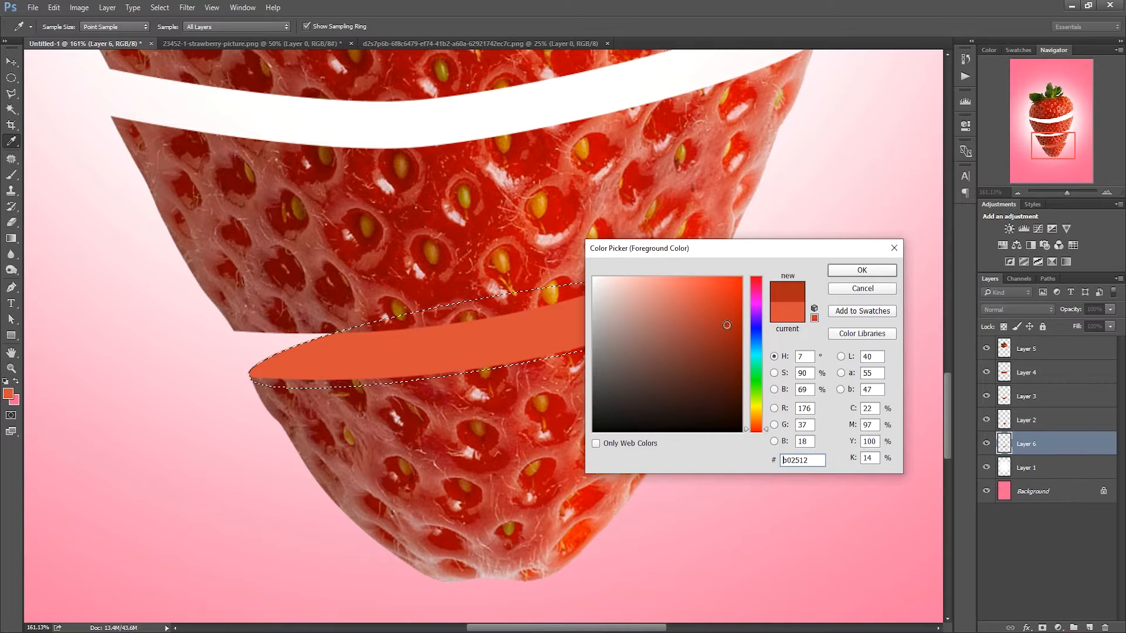
click(846, 272)
key(b)
right_click(662, 288)
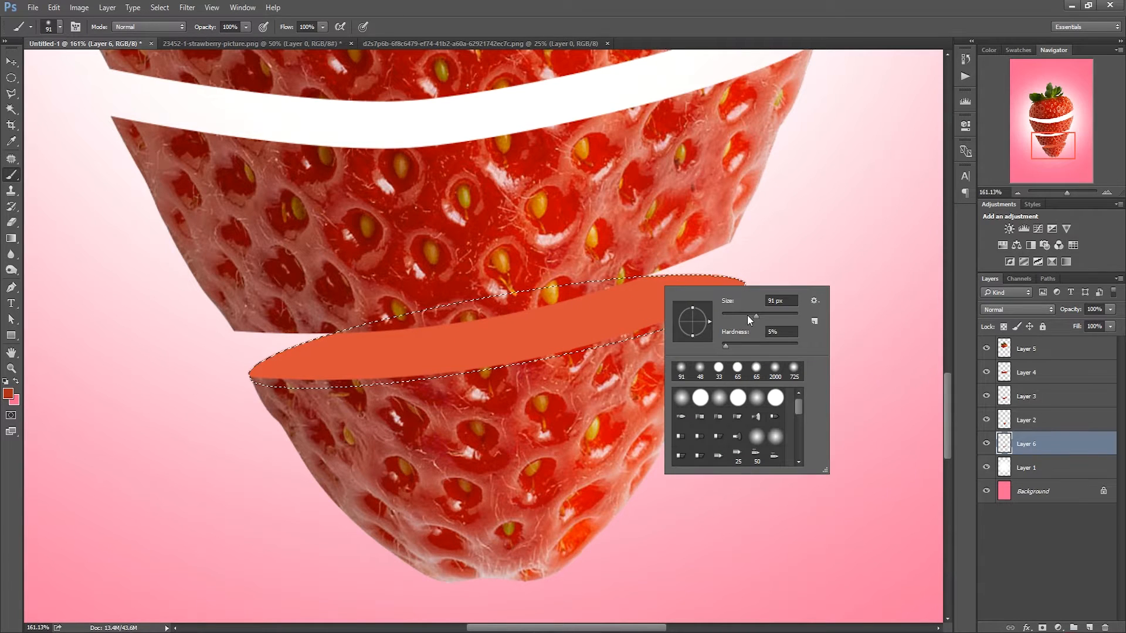
drag(726, 346, 721, 346)
mouse_move(724, 222)
mouse_down()
mouse_move(514, 222)
mouse_move(599, 216)
mouse_move(609, 219)
mouse_move(526, 235)
mouse_move(676, 239)
mouse_move(757, 267)
mouse_move(774, 286)
mouse_move(707, 354)
mouse_move(633, 388)
mouse_move(660, 333)
mouse_up()
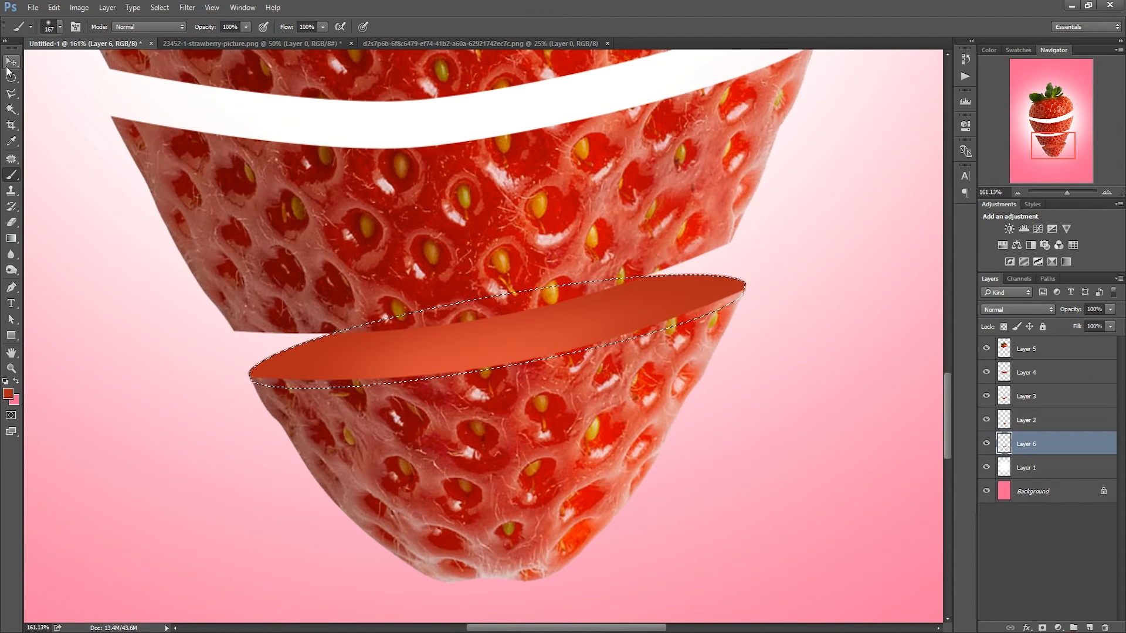
click(160, 7)
click(169, 33)
Step: Shift the strawberry piece directly above the bottom one (Layer 3) slightly left and down
click(10, 62)
scroll(666, 380, down, 6)
drag(653, 365, 642, 405)
right_click(639, 350)
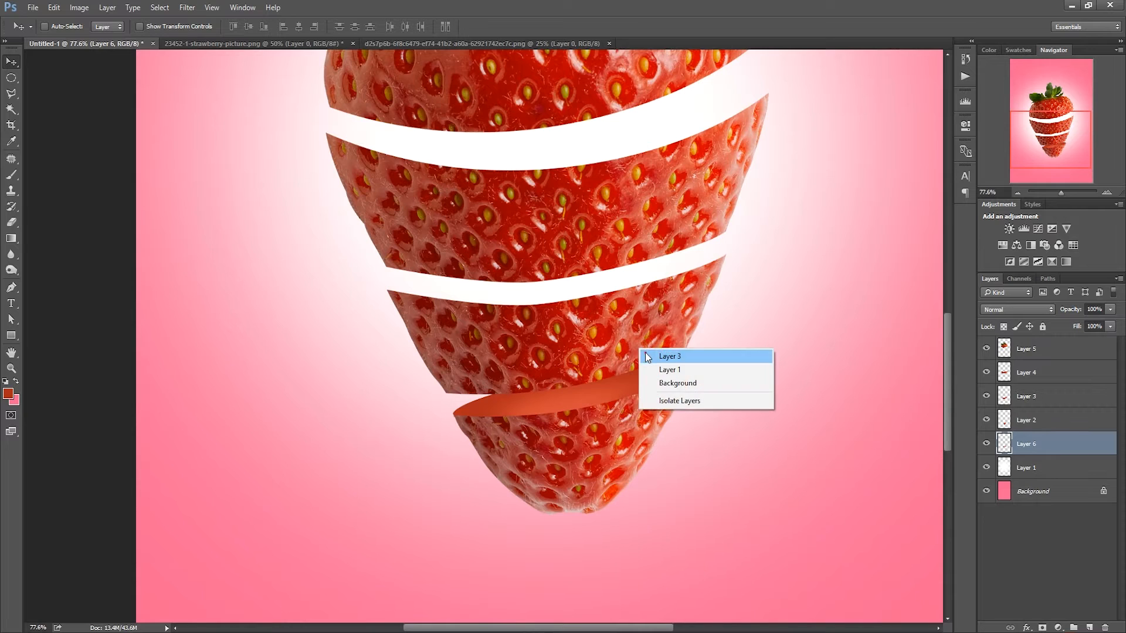
click(651, 355)
drag(670, 351, 648, 353)
Step: Nudge the second strawberry piece (Layer 4) slightly right and shift the leafy top piece slightly left
right_click(613, 269)
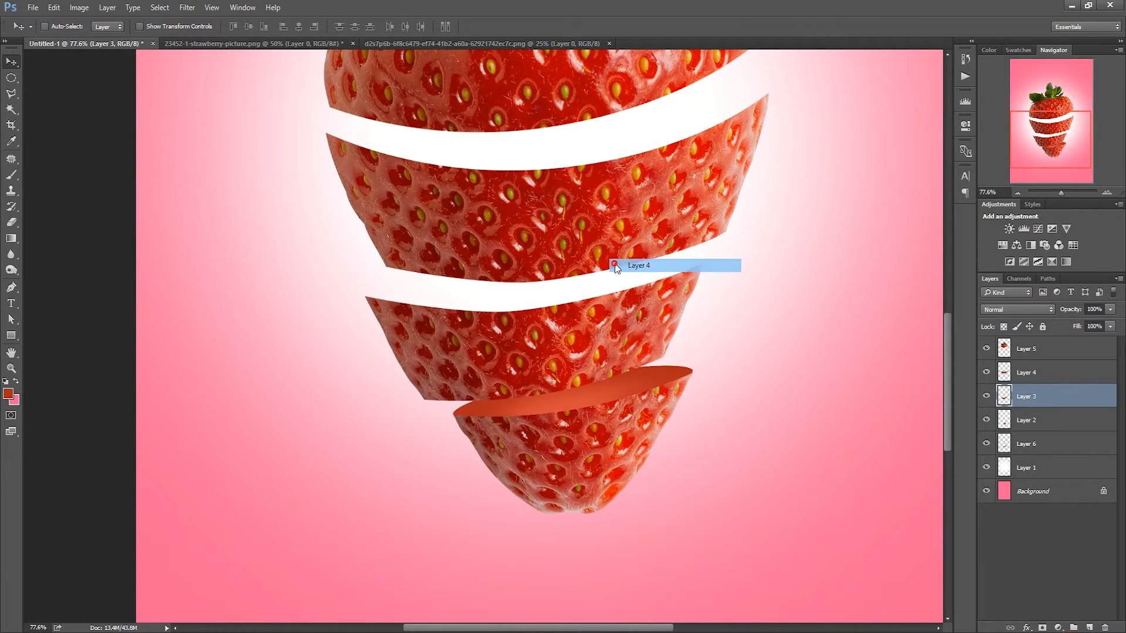
click(626, 262)
drag(623, 260, 628, 266)
key(space)
drag(598, 223, 589, 292)
drag(570, 169, 523, 271)
right_click(555, 254)
click(562, 256)
Step: Rotate the second strawberry piece (Layer 4) slightly counterclockwise, apply the transform, and nudge it down to even the gaps
right_click(670, 403)
click(678, 407)
key(ctrl+t)
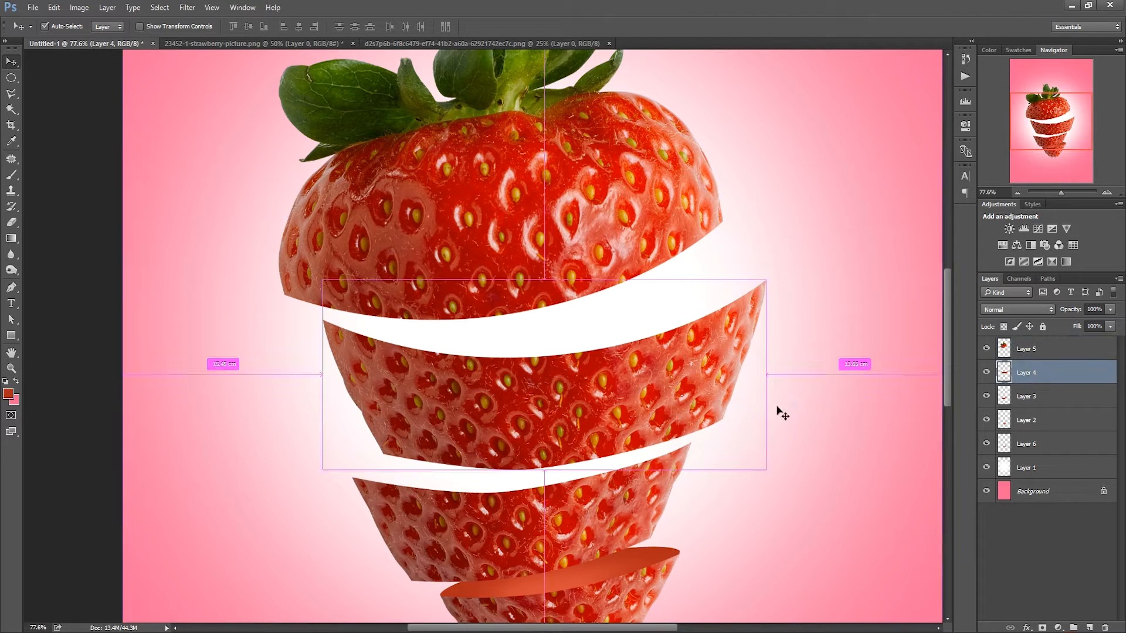
drag(807, 372, 809, 358)
drag(721, 402, 727, 370)
double_click(715, 396)
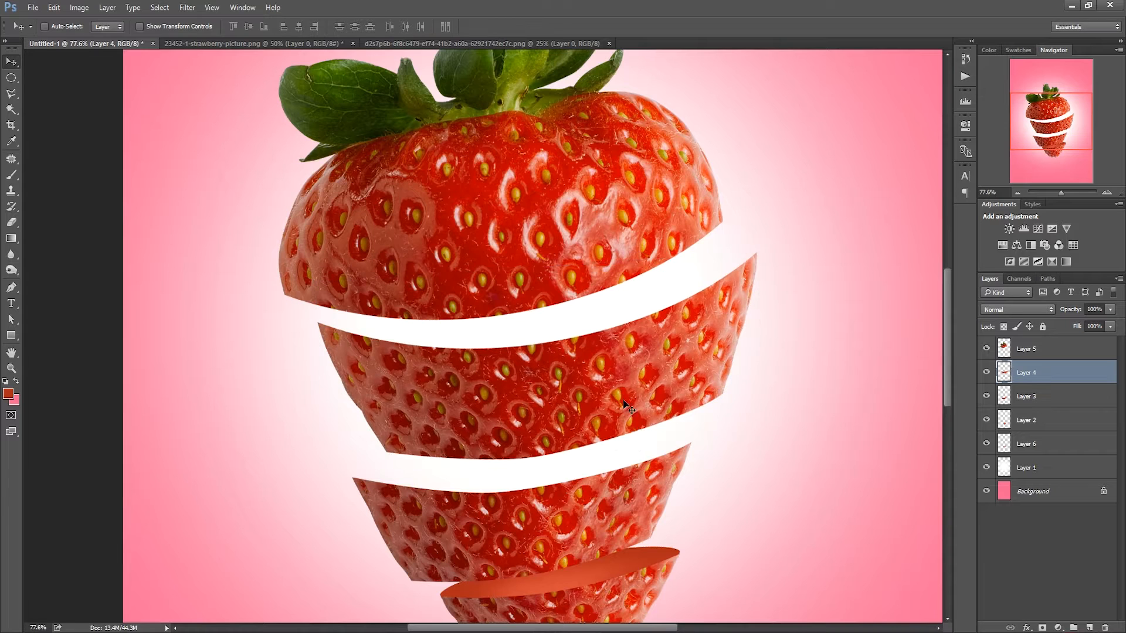
drag(622, 400, 631, 409)
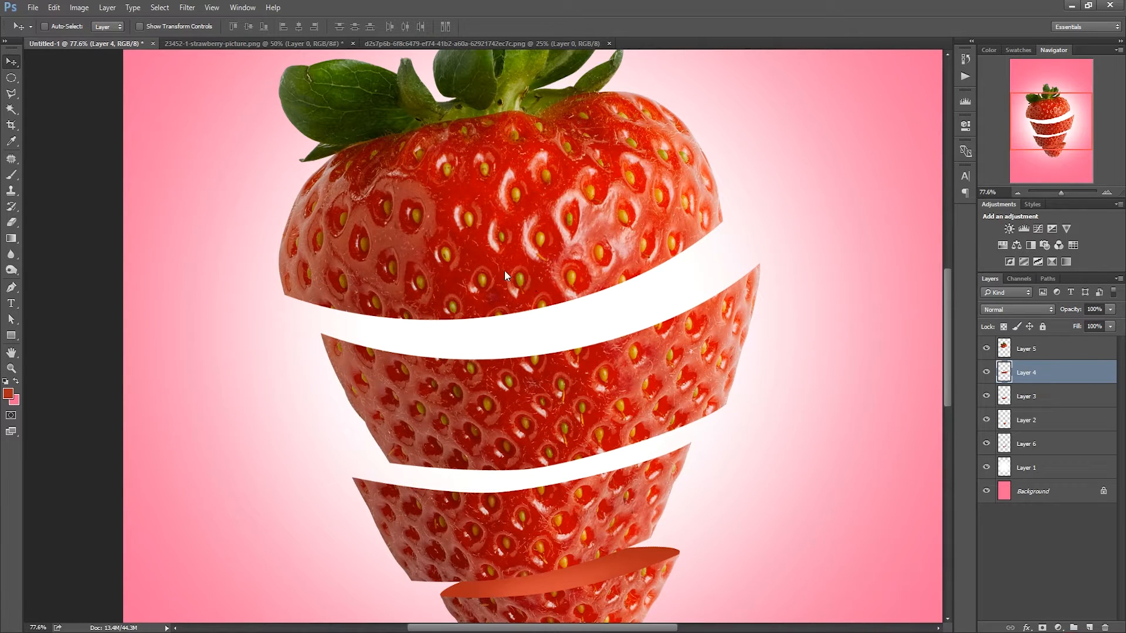
Step: Nudge the leafy top piece (Layer 5) slightly down and to the left
right_click(505, 270)
click(521, 277)
drag(509, 282, 500, 290)
Step: Add a new empty layer between Layer 2 and Layer 3 for the third piece's cut surface
drag(598, 493, 582, 390)
right_click(590, 400)
click(604, 402)
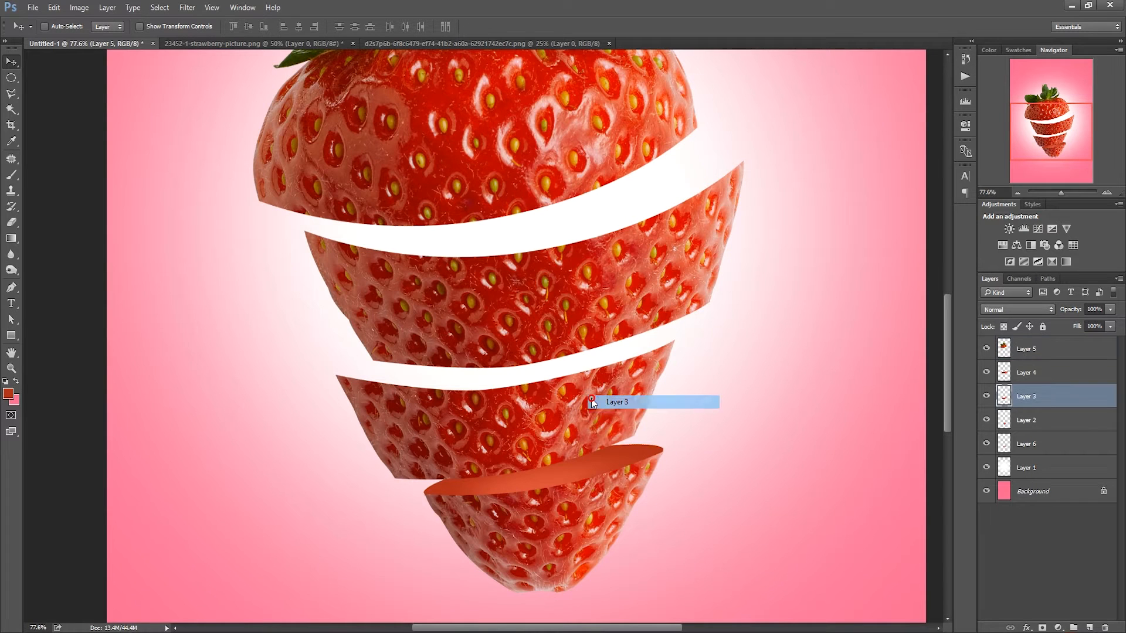
scroll(519, 430, up, 4)
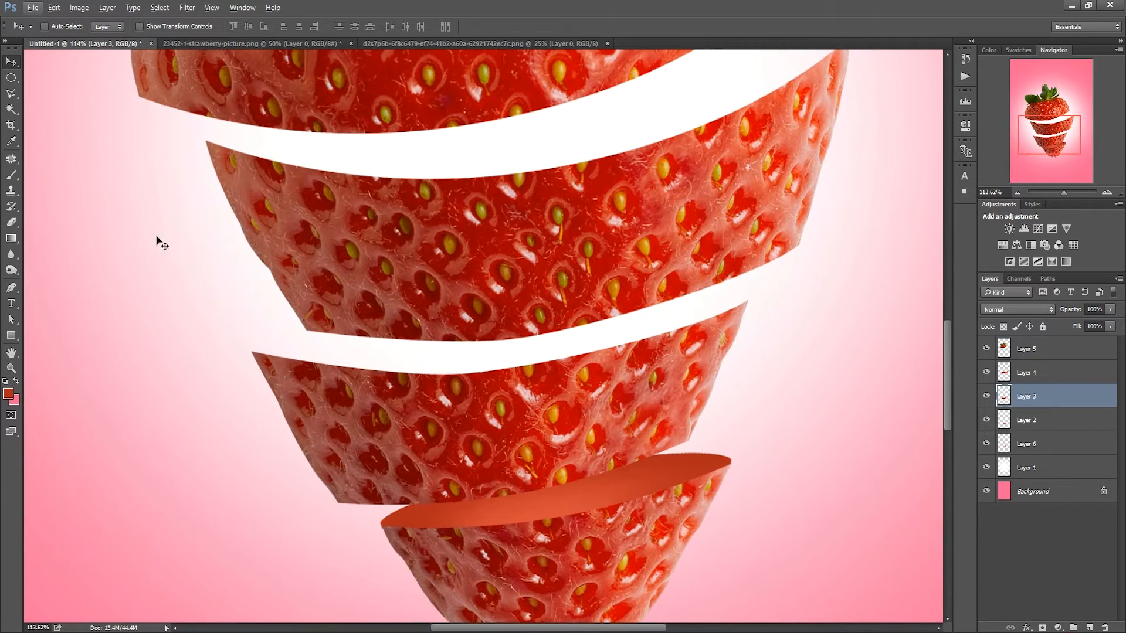
click(11, 80)
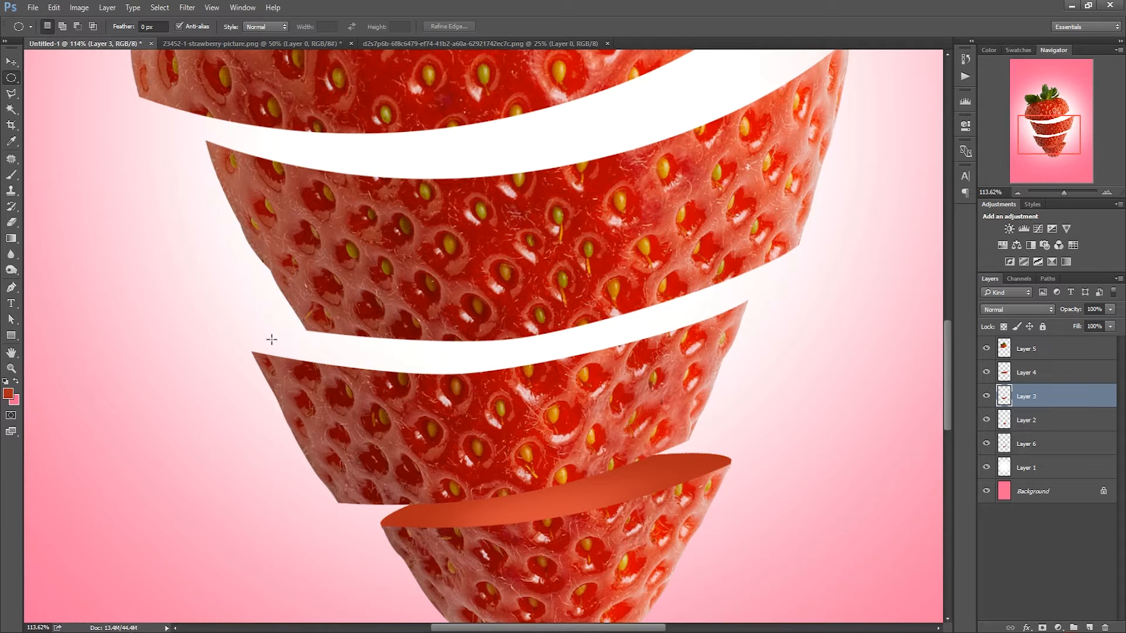
click(987, 396)
click(987, 396)
click(1037, 418)
click(1118, 279)
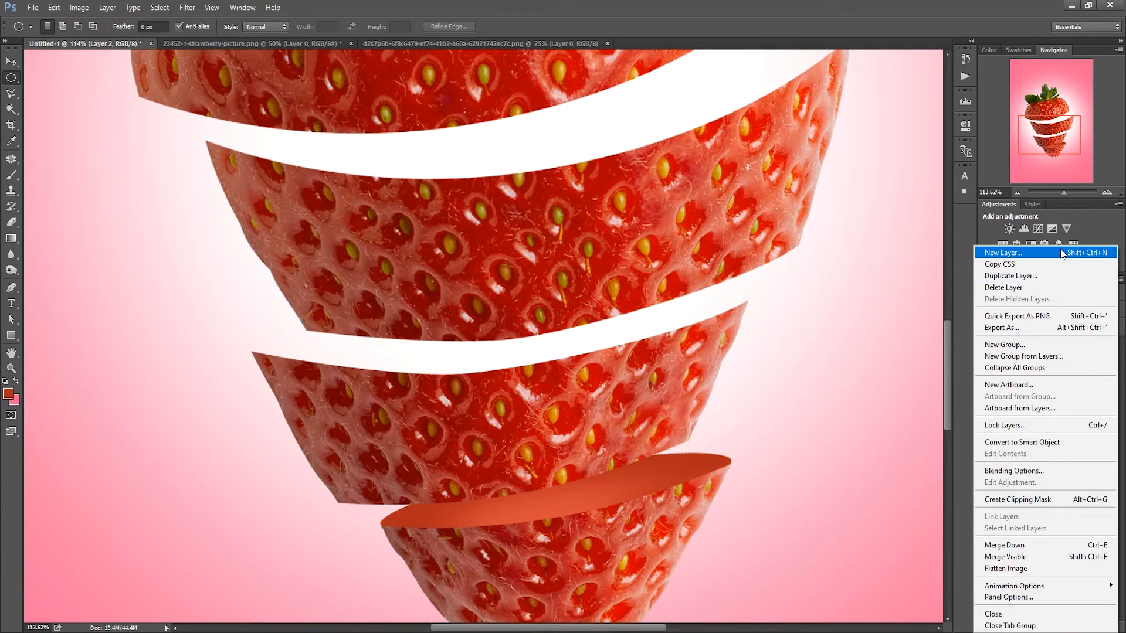
click(1060, 251)
click(663, 198)
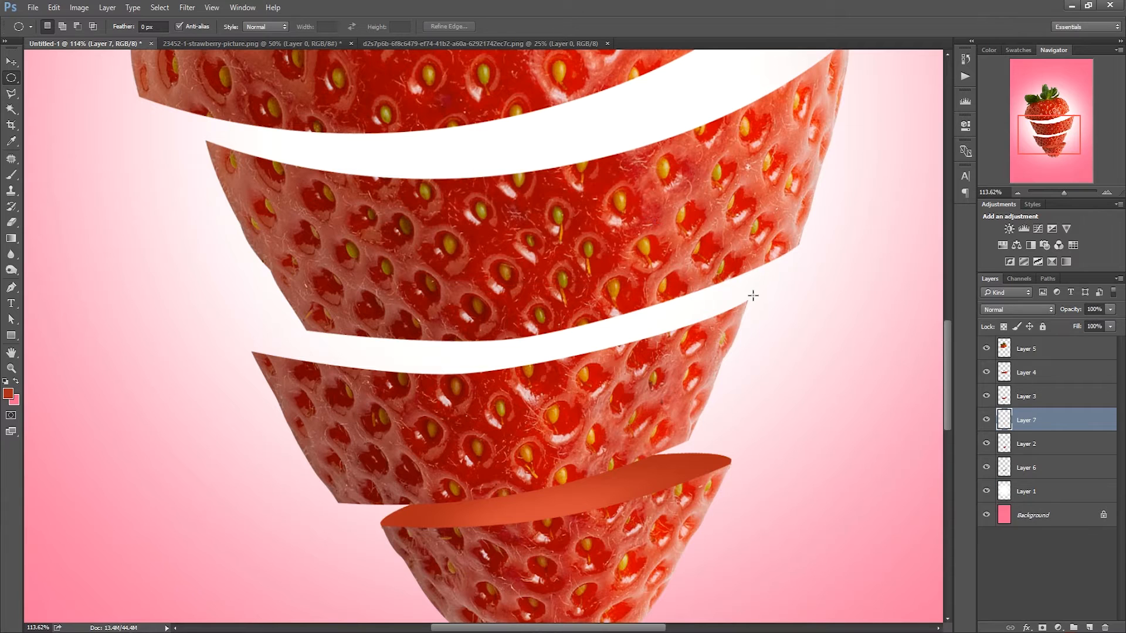
Step: Draw an elliptical selection across the third piece's cut, then rotate it about 6° counterclockwise and widen it to about 102%
drag(749, 300, 265, 363)
right_click(570, 339)
click(614, 485)
drag(721, 388, 726, 363)
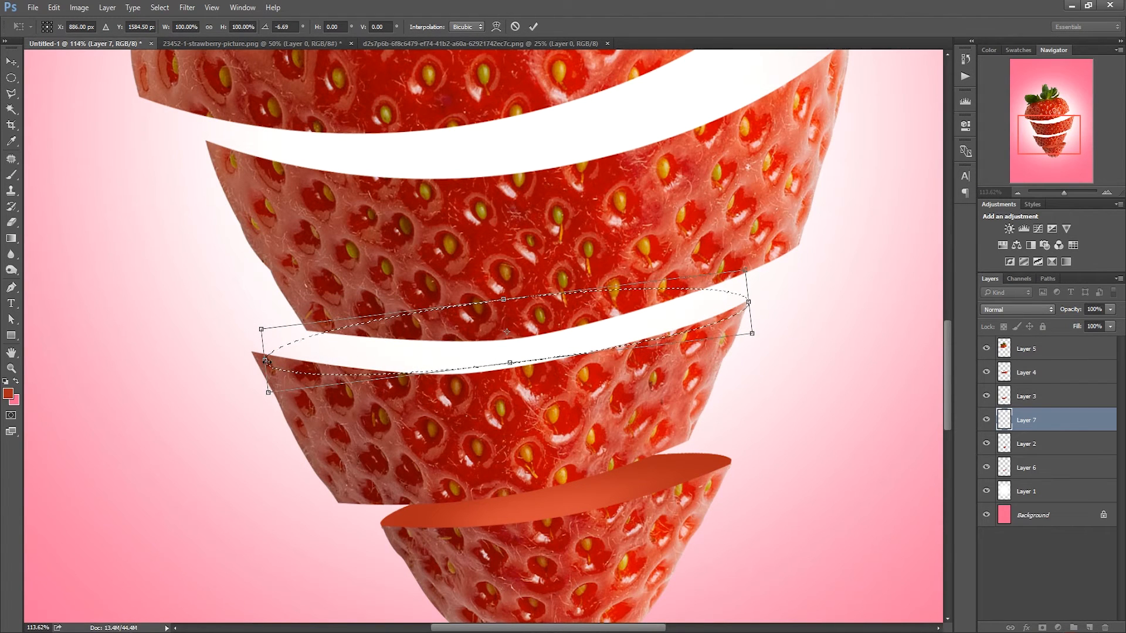
drag(258, 362, 256, 362)
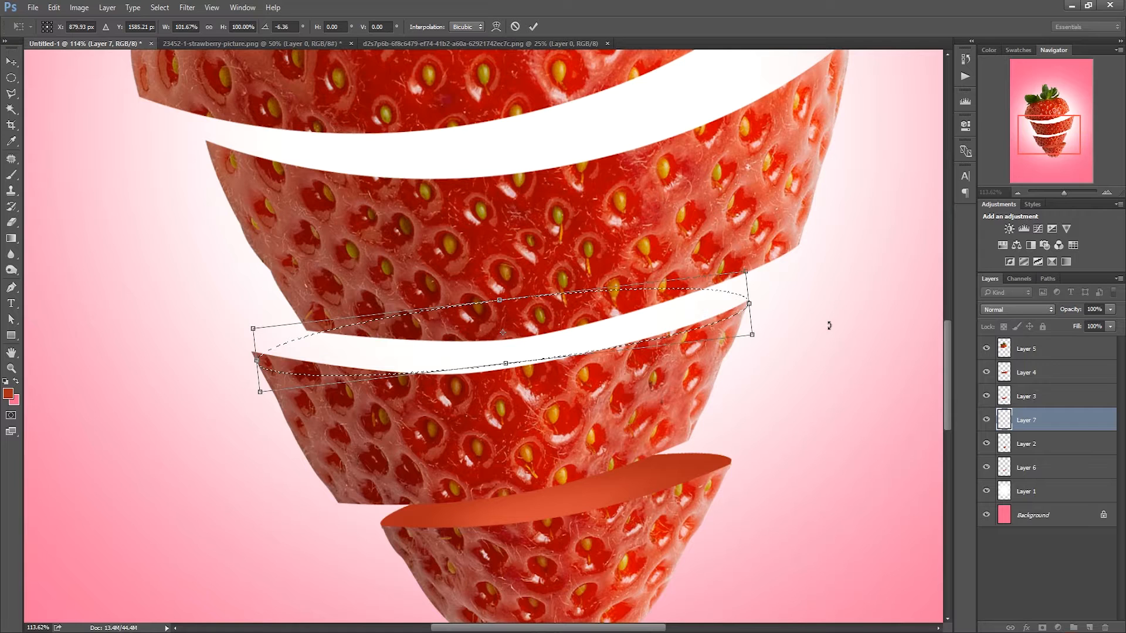
Step: Stretch the elliptical selection to about 144% height, fit its end to the third piece's cut corner, and apply the transform
drag(509, 371, 508, 378)
drag(500, 303, 497, 281)
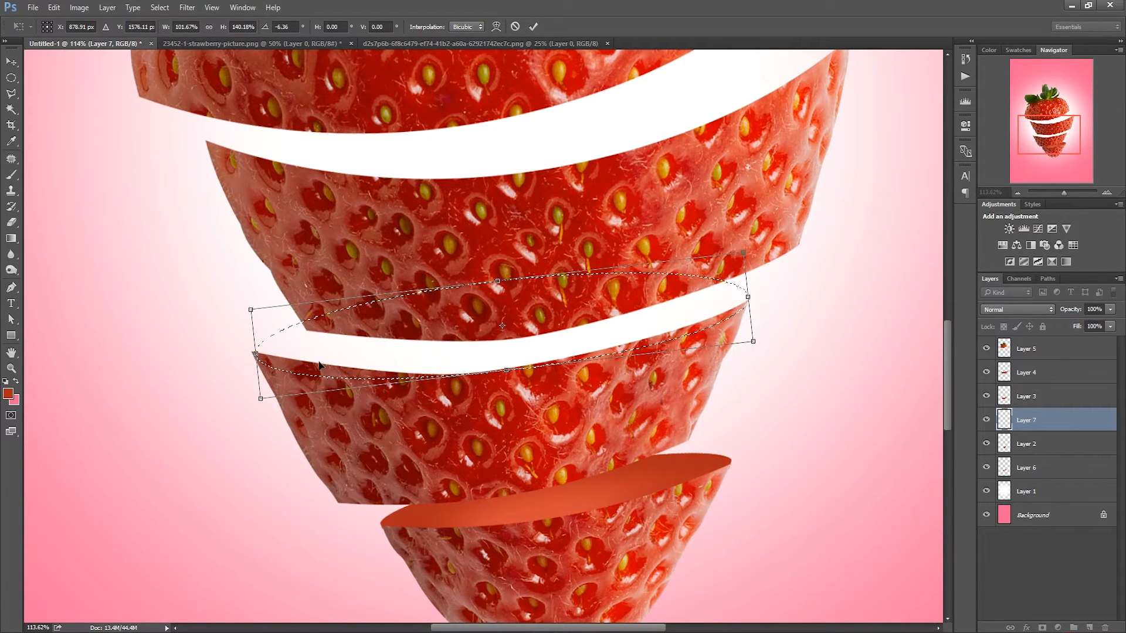
mouse_move(255, 354)
mouse_down()
mouse_move(262, 347)
mouse_move(253, 353)
mouse_up()
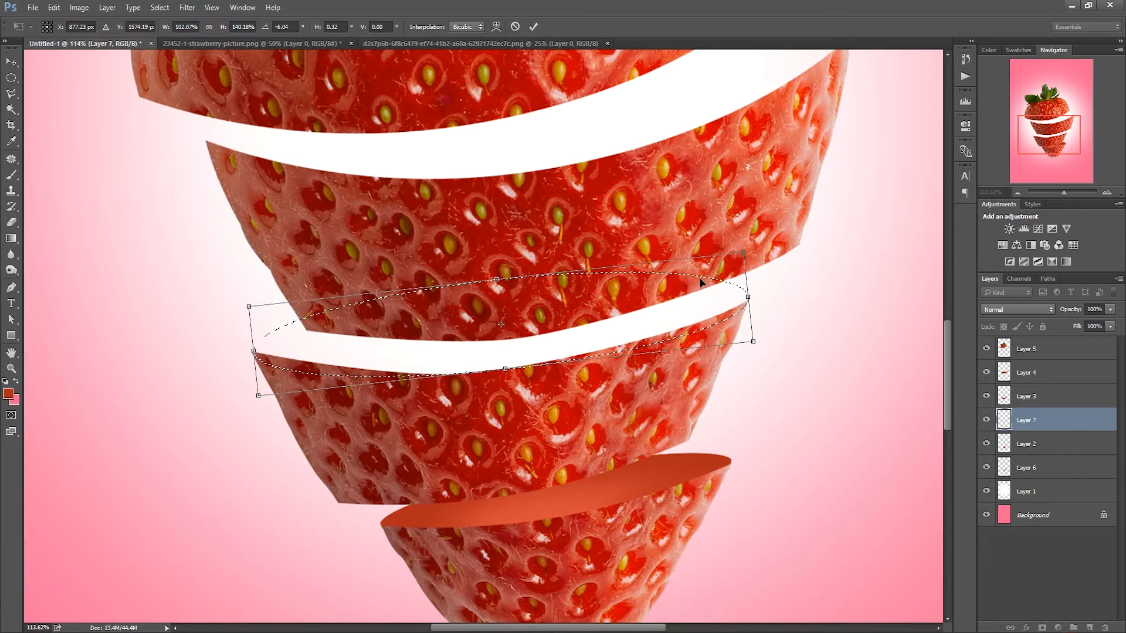
drag(505, 369, 506, 376)
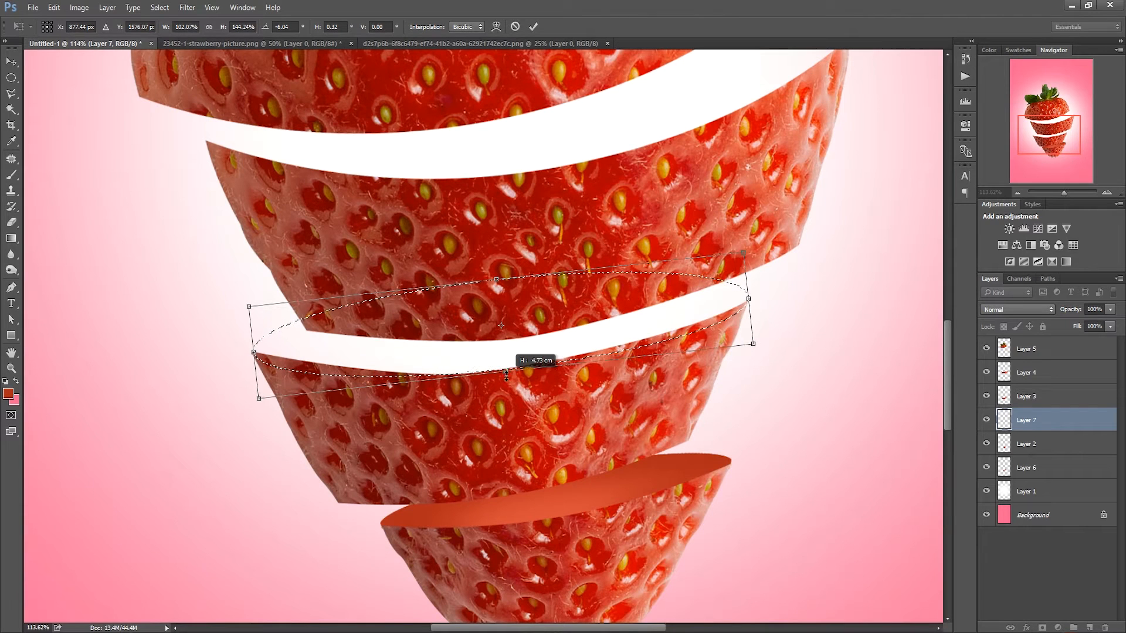
key(Return)
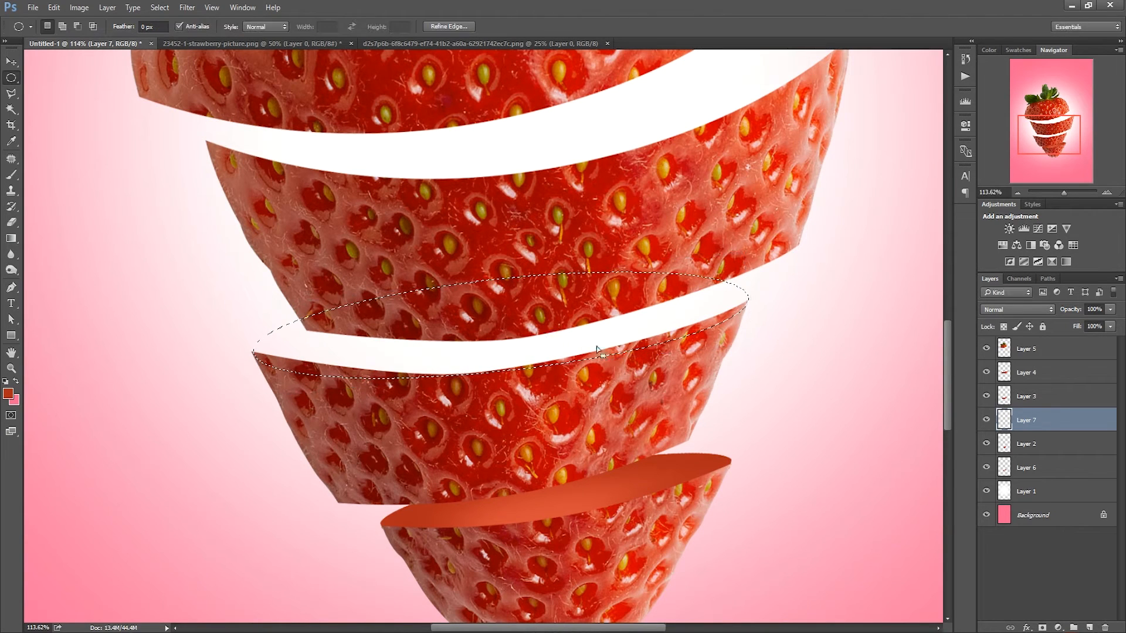
Step: Fill the third piece's elliptical selection with foreground colour #f24b34 at 100% opacity in Normal mode, then deselect
click(8, 392)
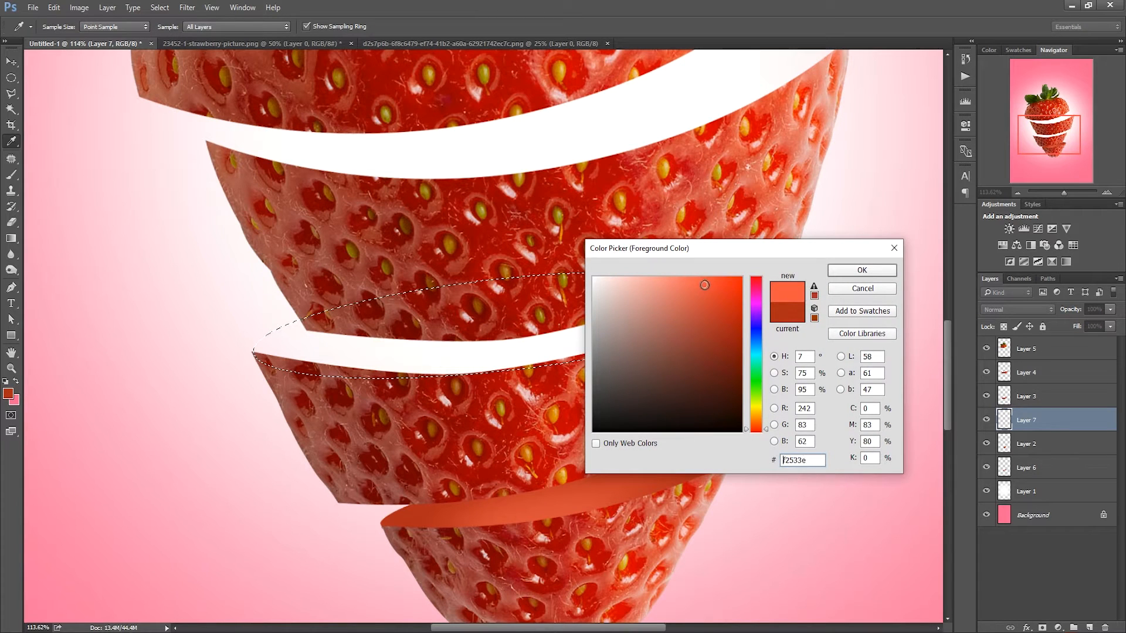
click(862, 270)
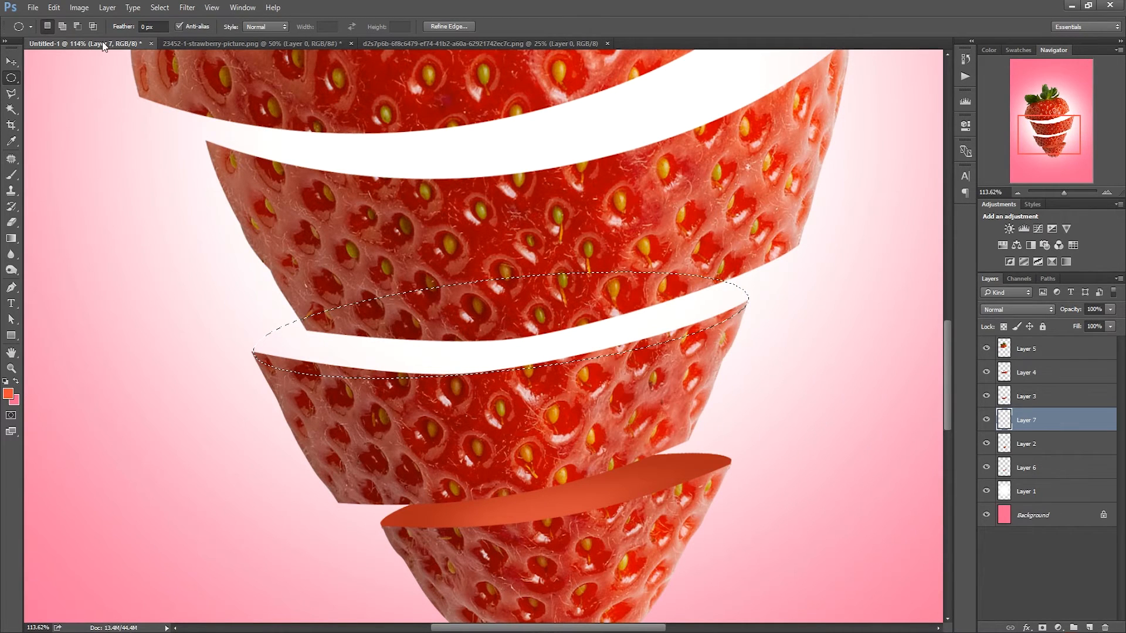
click(54, 7)
click(68, 181)
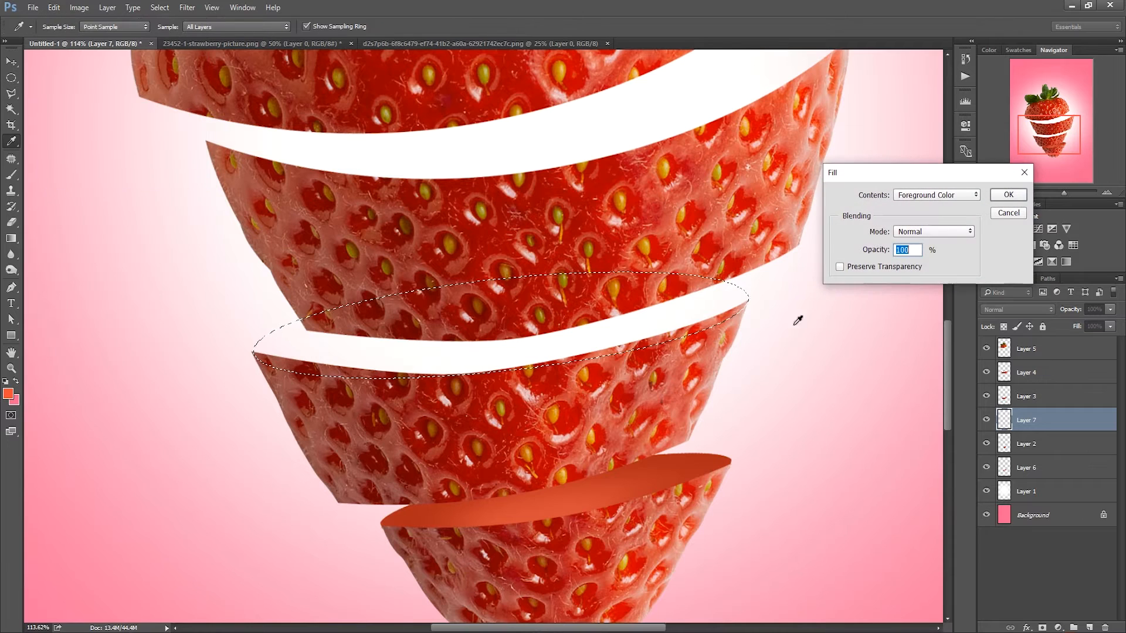
click(1008, 195)
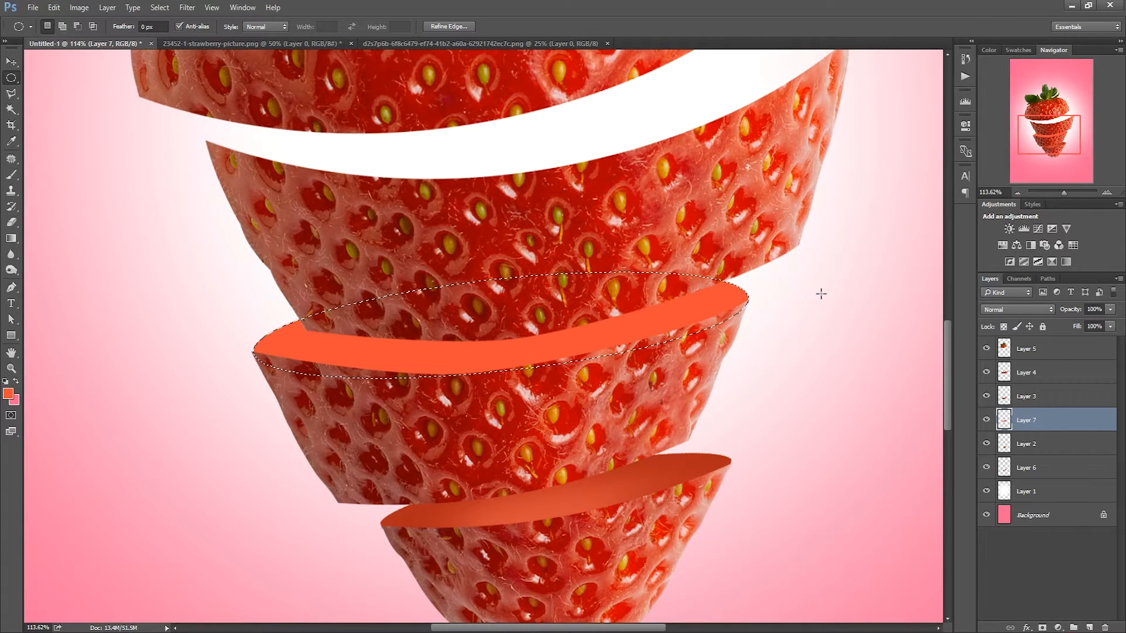
key(ctrl+d)
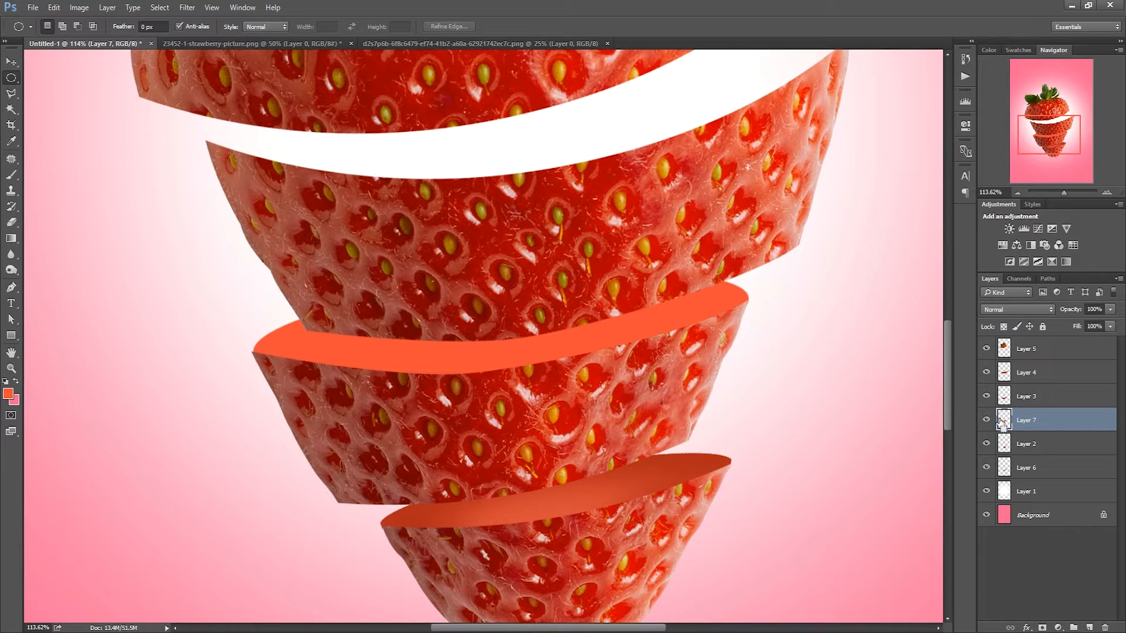
Step: Restore the elliptical selection on the third piece's cut surface and set the foreground colour to darker red #c22e1b for brush shading
key(ctrl+shift+d)
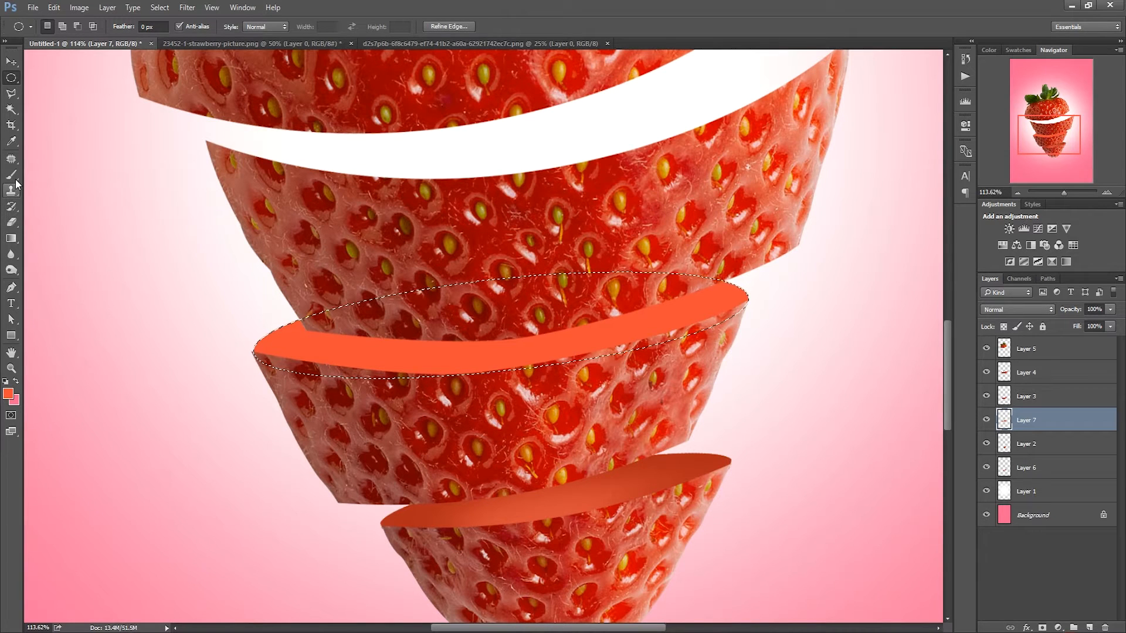
key(b)
click(9, 393)
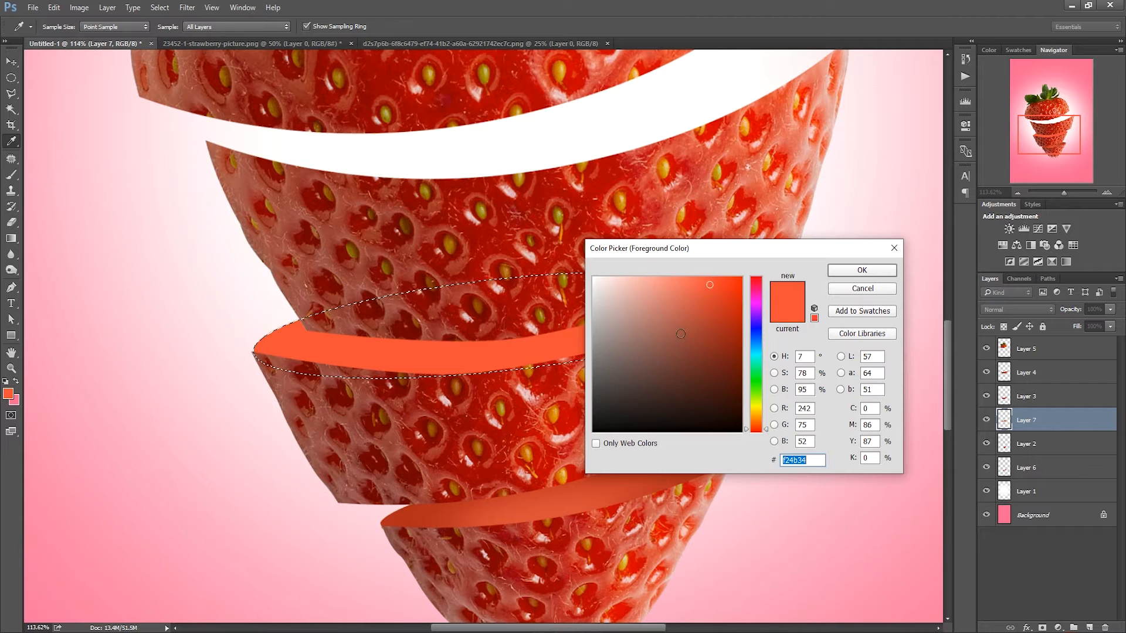
click(718, 309)
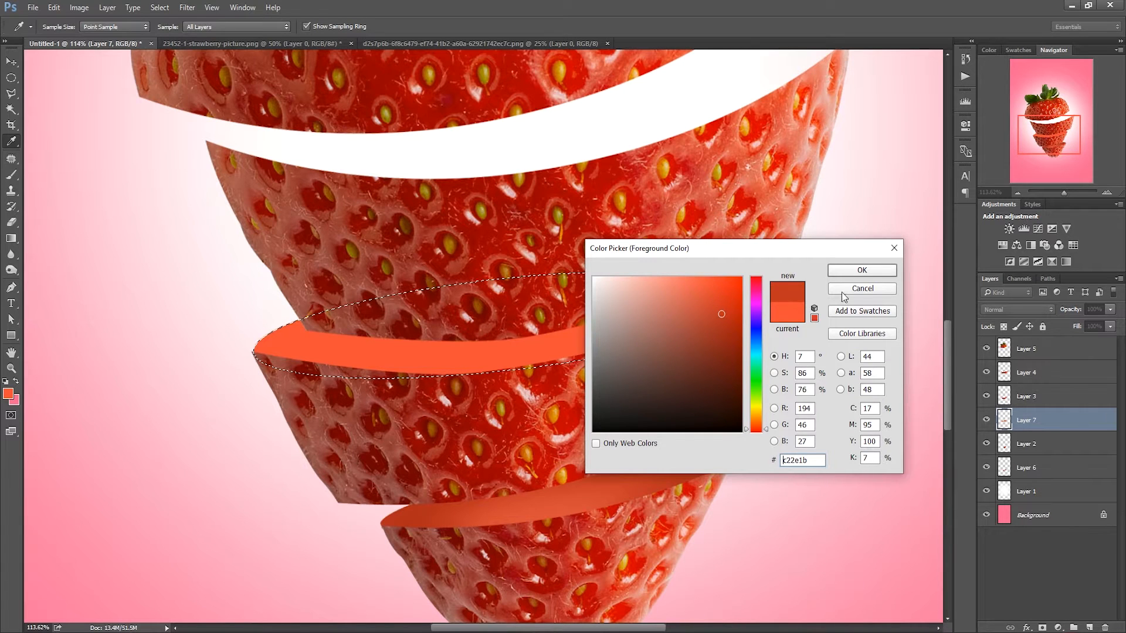
click(861, 270)
Step: Shade both ends of the third piece's cut surface with a soft brush of about 328 px at 0% hardness
right_click(754, 324)
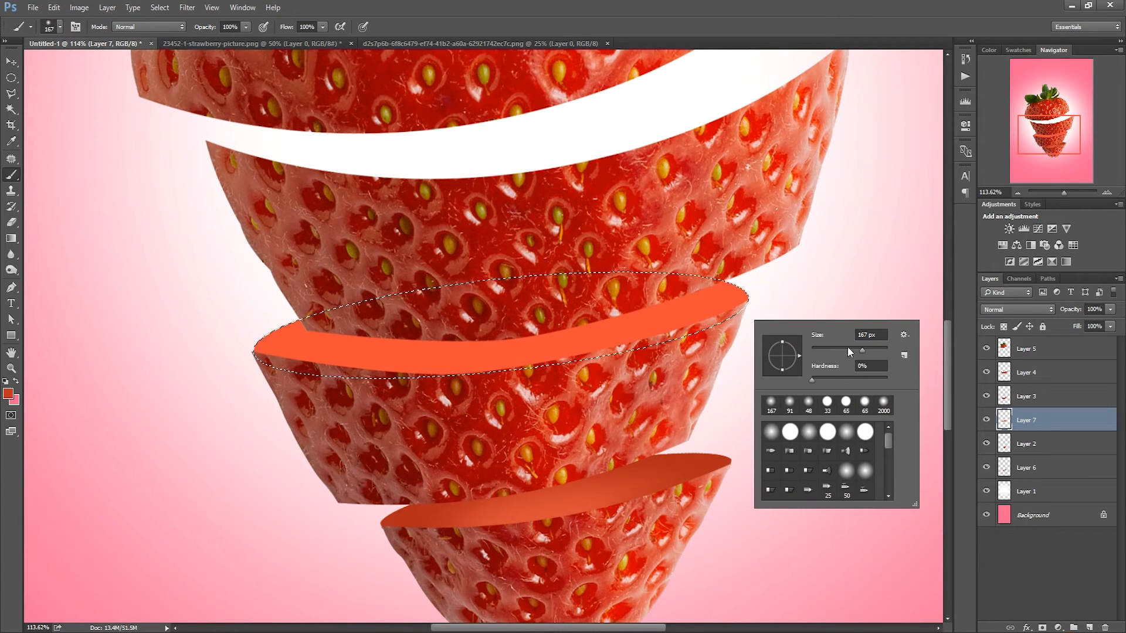
drag(865, 349, 867, 349)
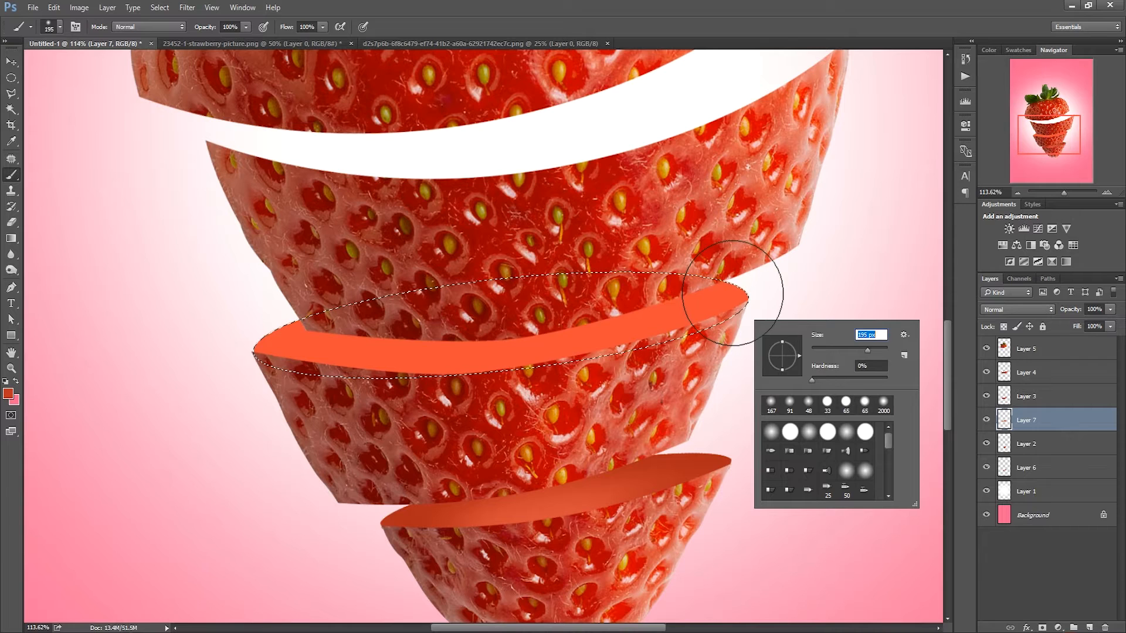
mouse_move(755, 269)
mouse_down()
mouse_move(721, 321)
mouse_move(722, 286)
mouse_up()
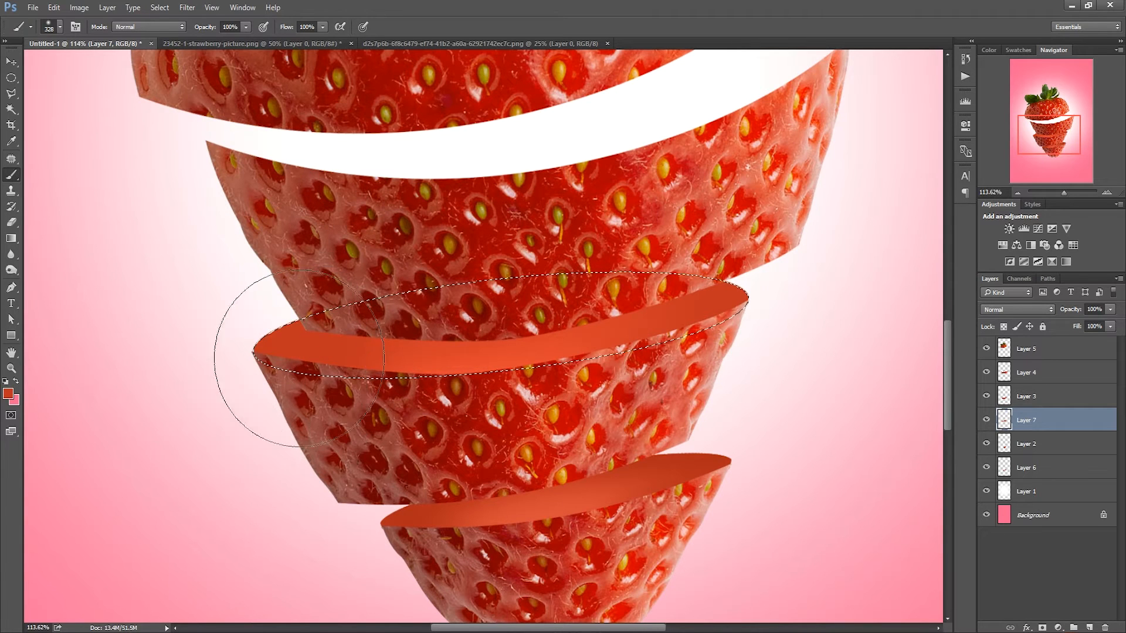
Step: Deepen the shading at the ends of the third piece's cut surface with colour #b72714, then deselect
click(8, 394)
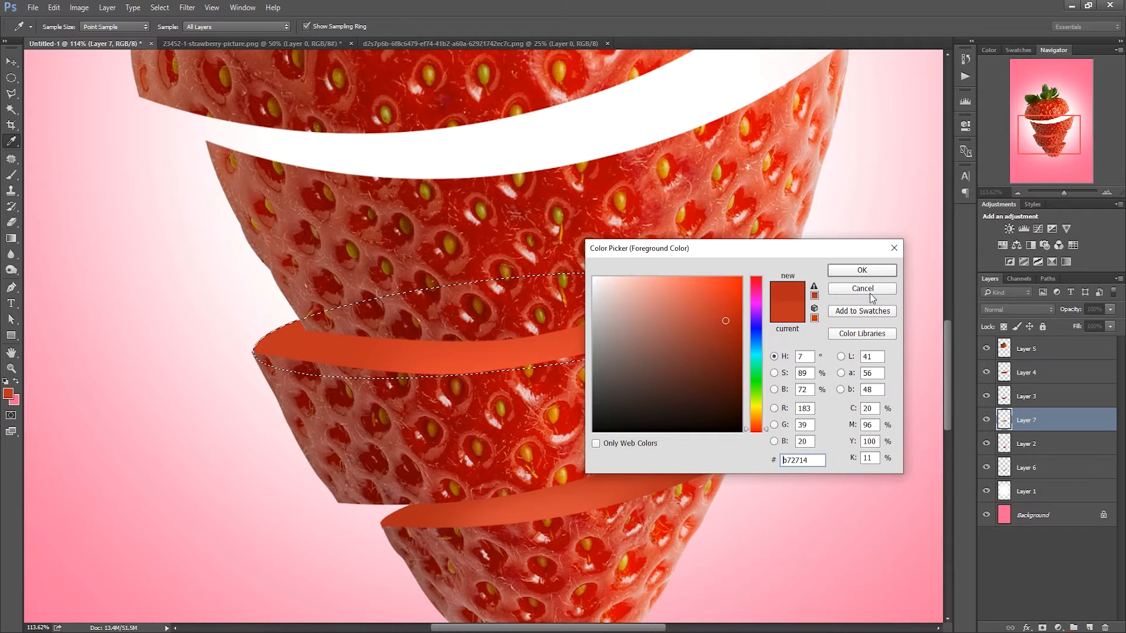
click(861, 270)
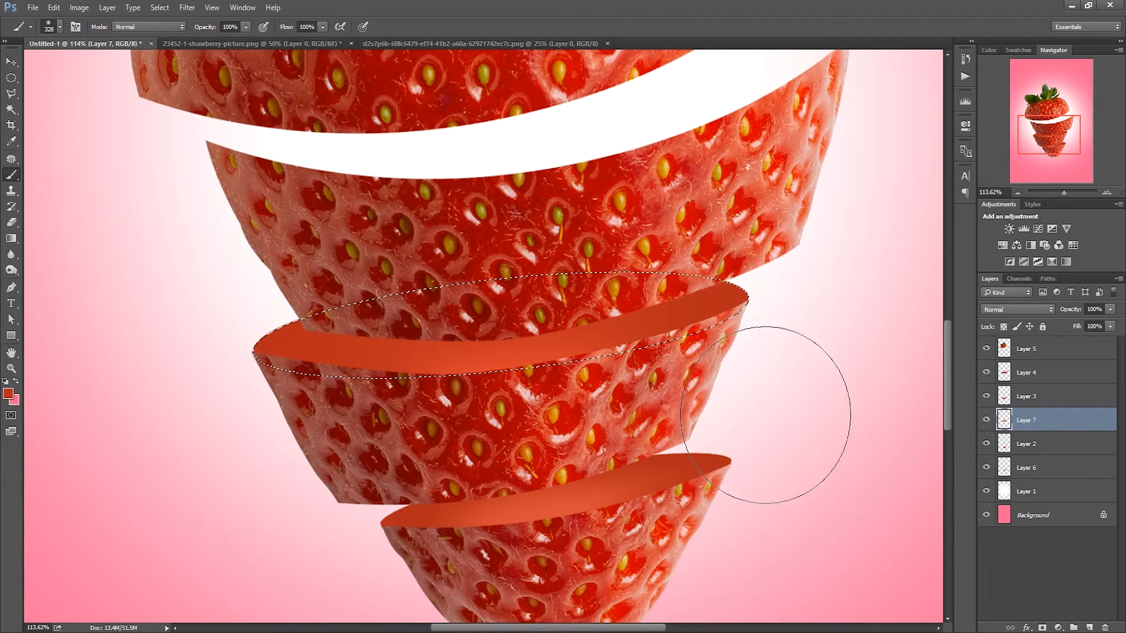
scroll(759, 402, down, 4)
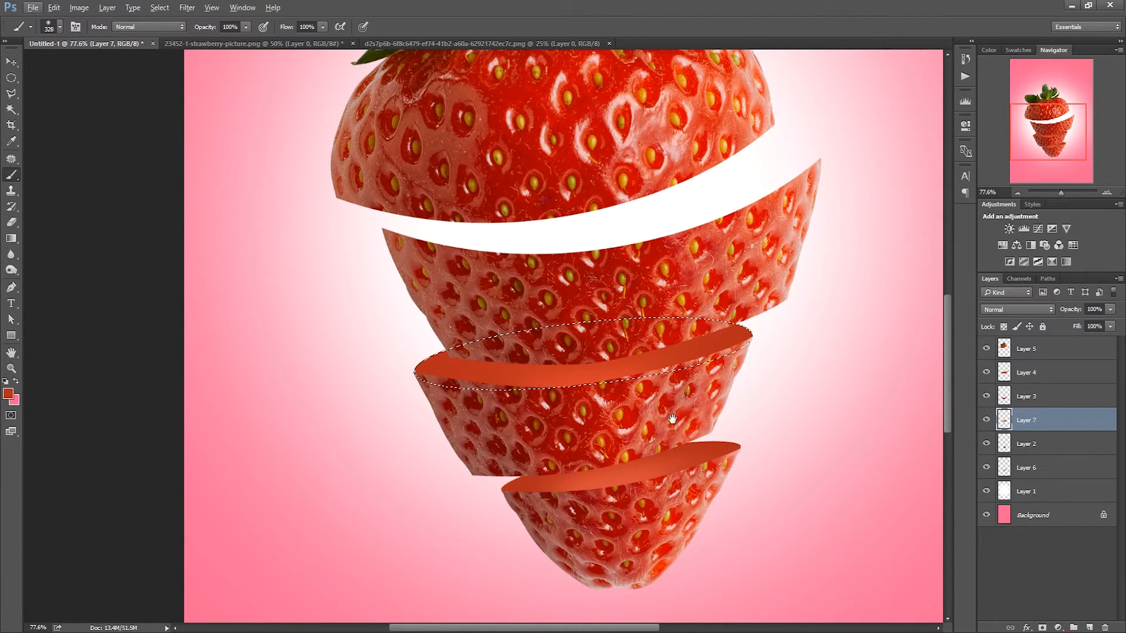
drag(672, 419, 662, 412)
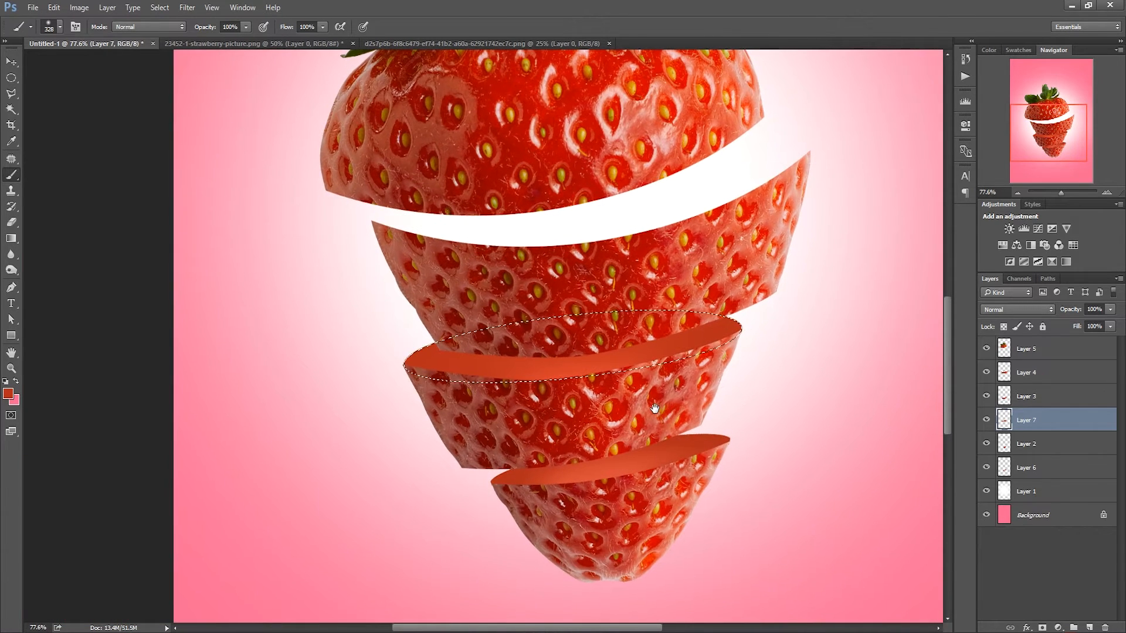
click(11, 77)
click(325, 258)
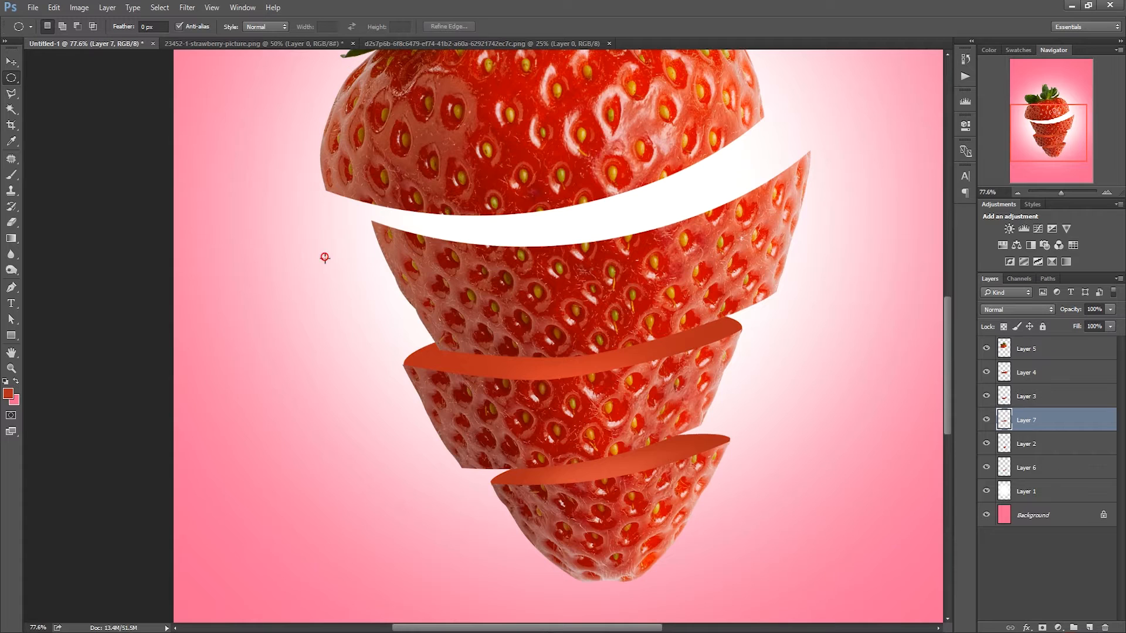
Step: Draw an elliptical selection across the second piece's cut, then rotate it about 8° counterclockwise at about 106% width and 135% height
drag(718, 347, 713, 385)
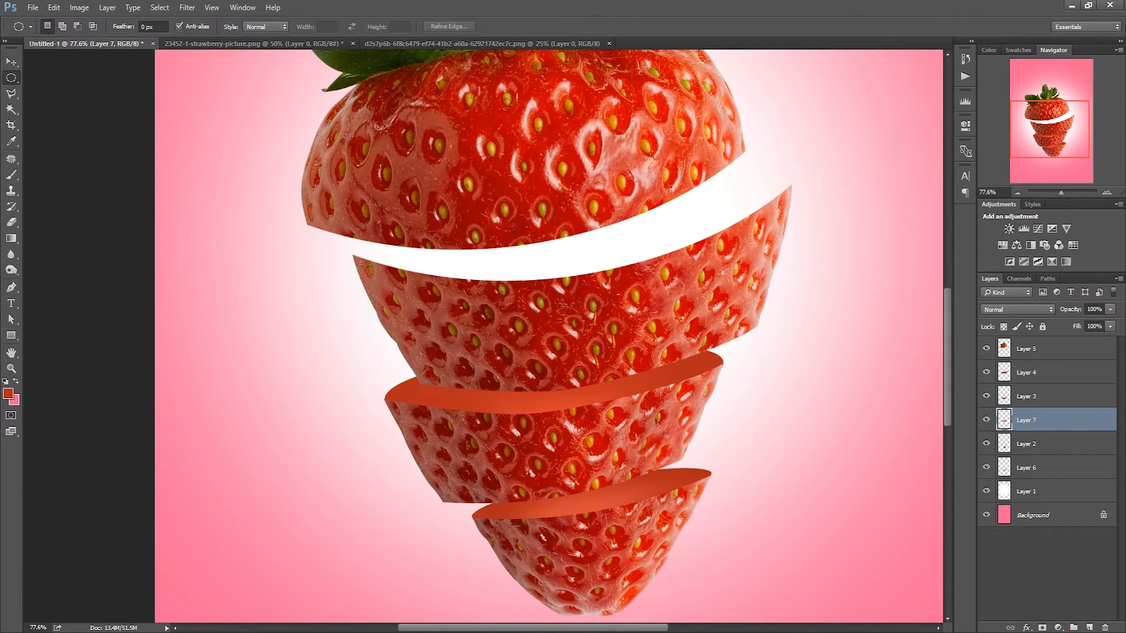
drag(434, 274, 772, 300)
right_click(628, 285)
click(657, 441)
drag(564, 253, 563, 238)
drag(702, 319, 744, 306)
drag(670, 277, 666, 254)
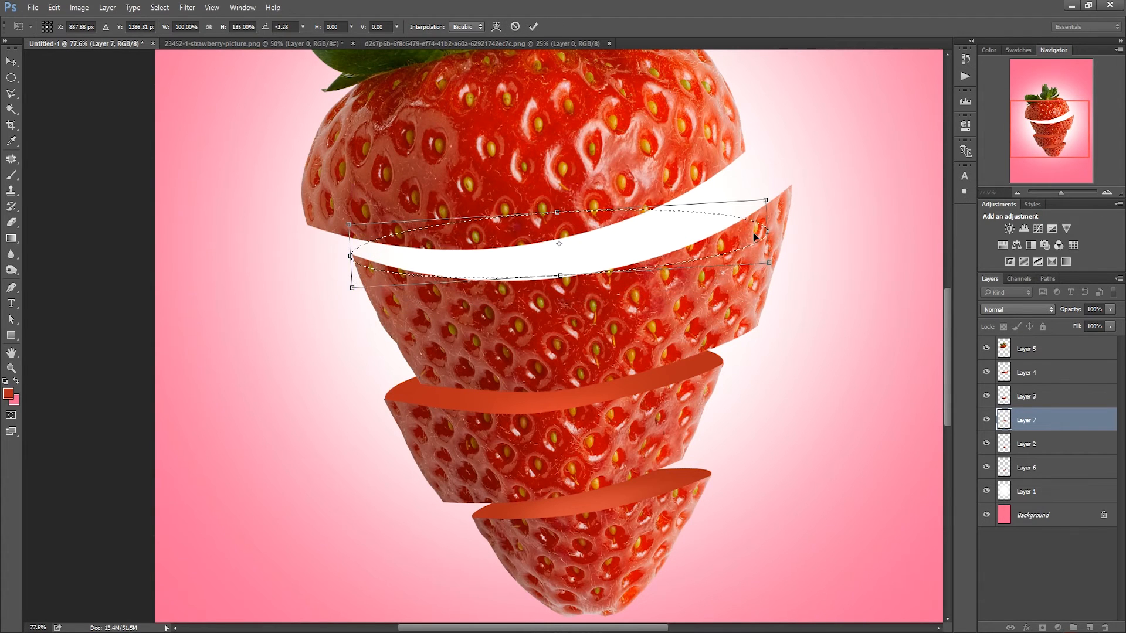
drag(767, 232, 791, 232)
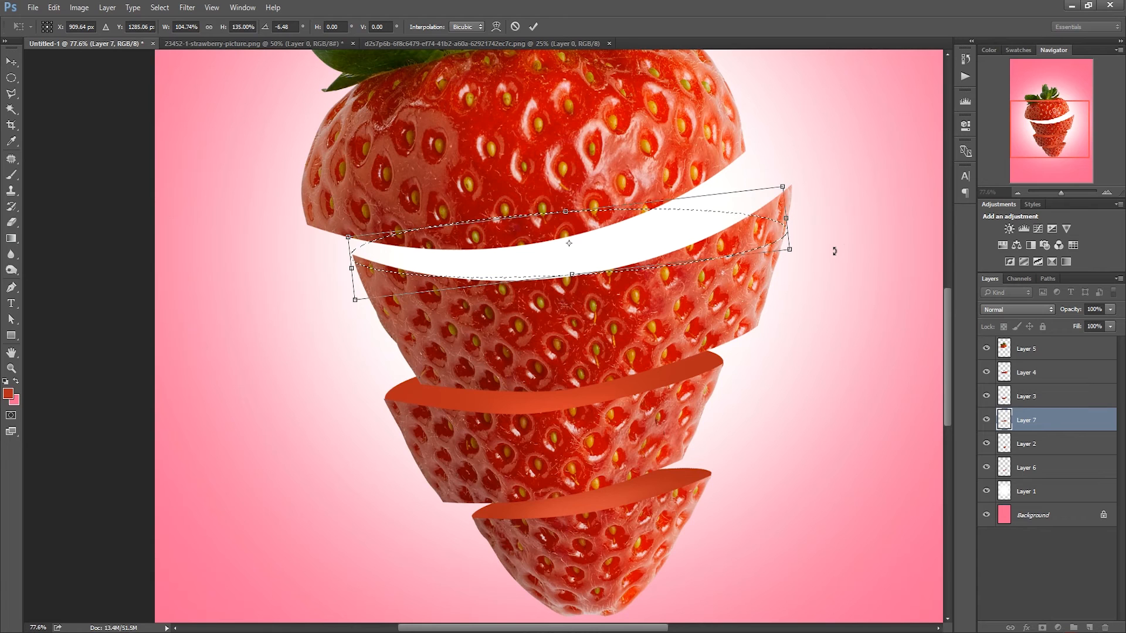
mouse_move(832, 254)
mouse_down()
mouse_move(783, 194)
mouse_move(816, 246)
mouse_up()
drag(764, 194, 766, 197)
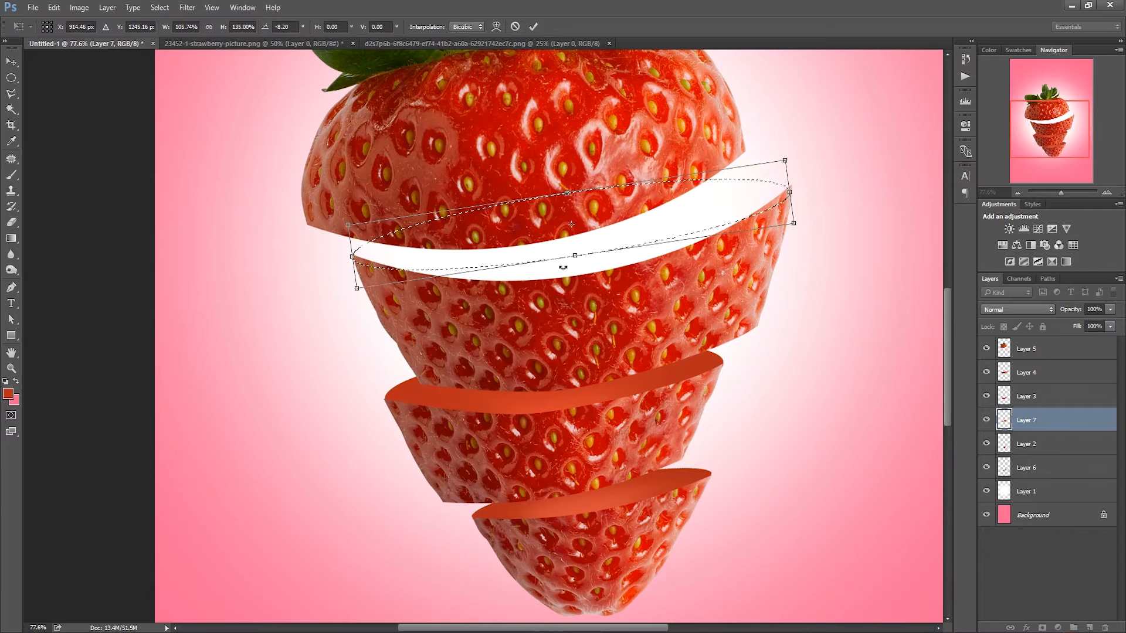
Step: Stretch the elliptical selection to about 242% height, fit its ends to the second piece's cut corners, and apply the transform
drag(575, 256, 579, 282)
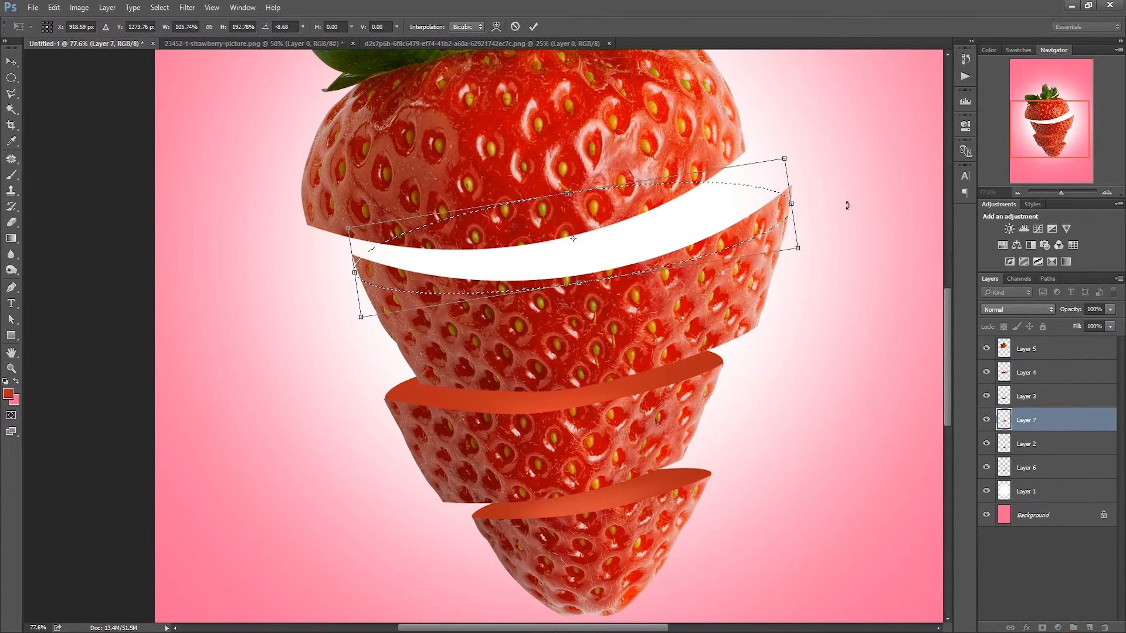
drag(567, 193, 563, 170)
drag(635, 229, 636, 225)
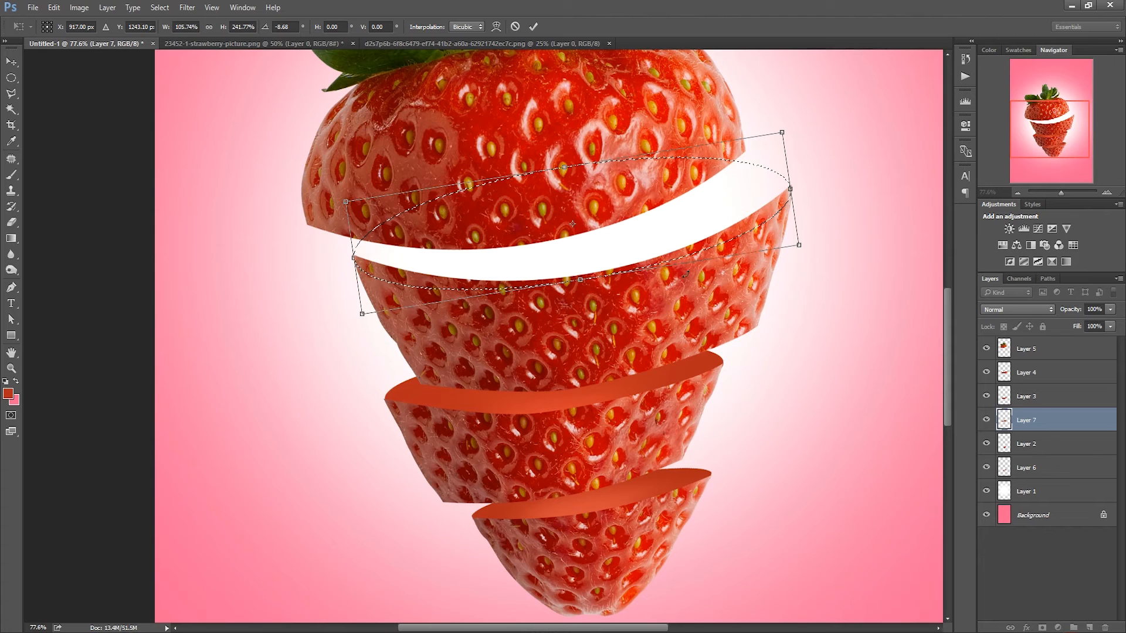
drag(792, 190, 794, 186)
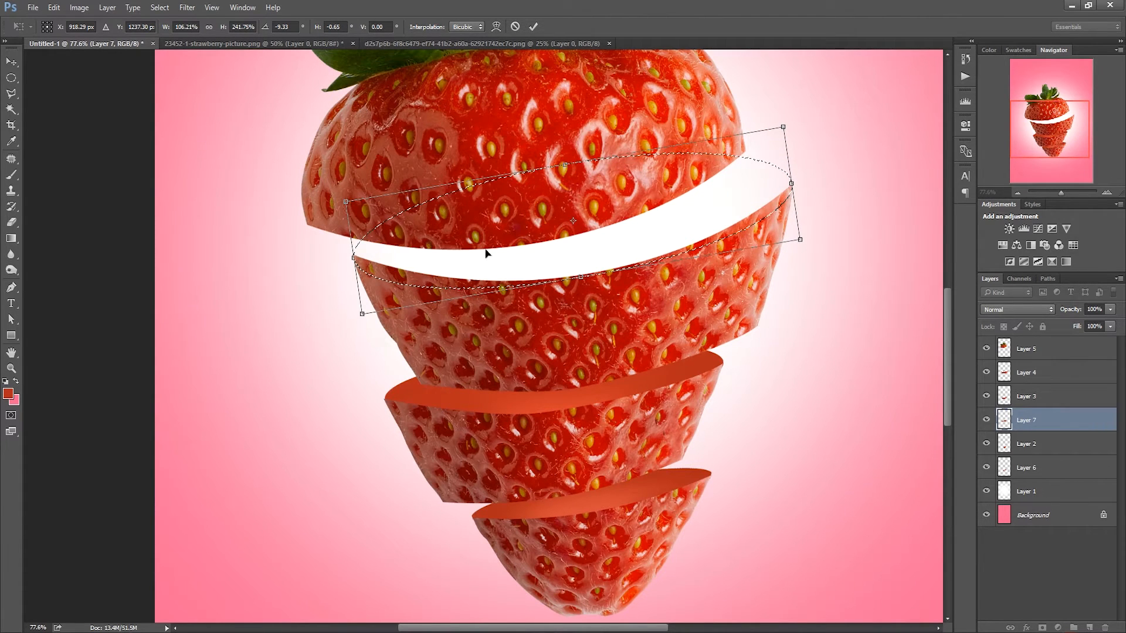
drag(353, 257, 354, 257)
key(Return)
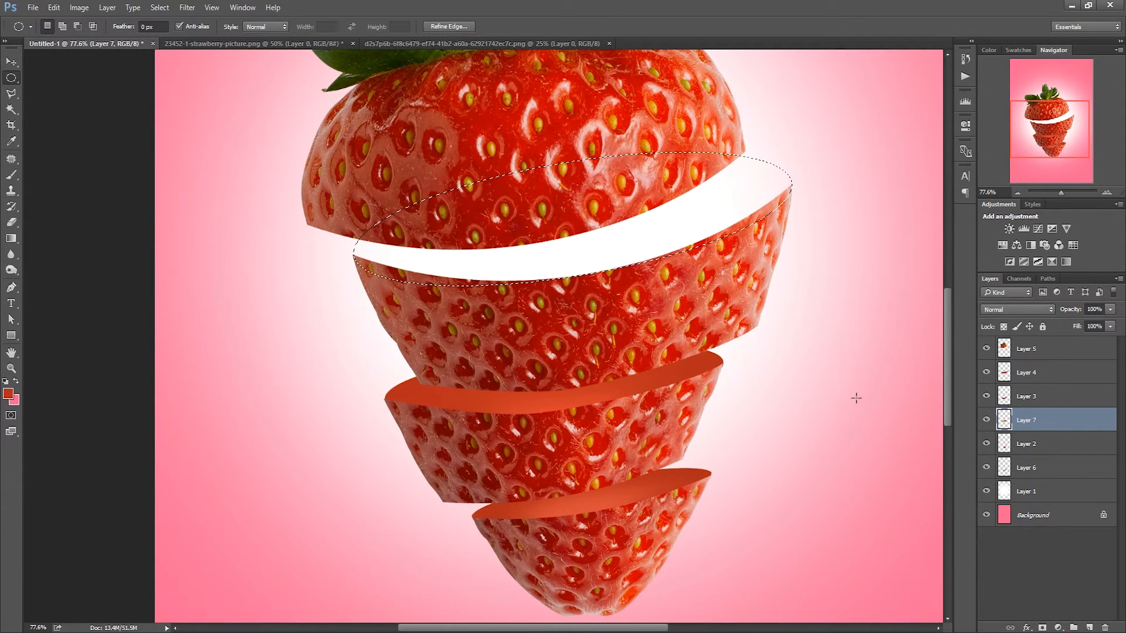
Step: Identify the second piece's layer by toggling Layer 3's visibility, and add a new empty layer directly above Layer 3
click(987, 397)
click(986, 397)
click(987, 397)
click(987, 397)
click(1061, 396)
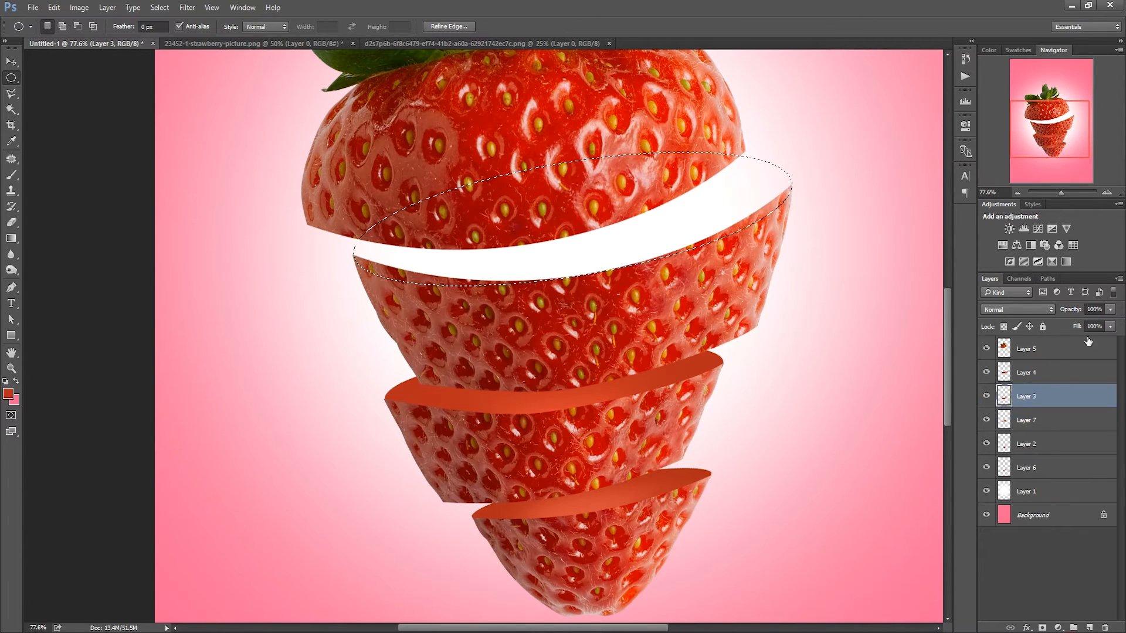
click(1119, 278)
click(1050, 194)
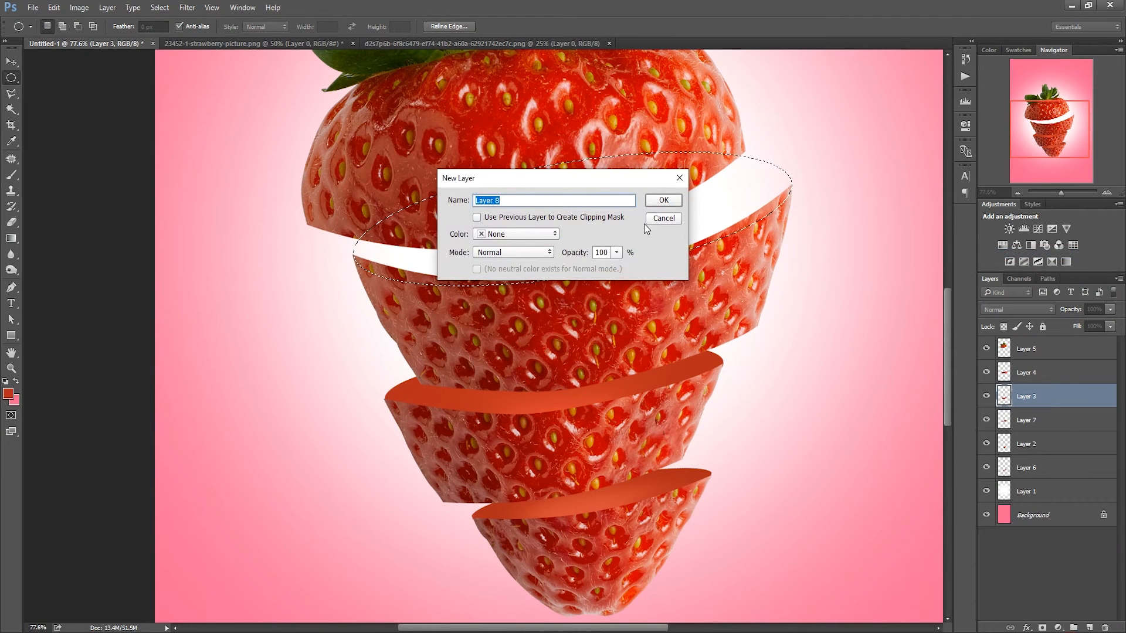
click(663, 200)
Step: Sample #db3d28 from the third piece's cut surface, fill the second piece's ellipse with it at 100% opacity in Normal mode, and deselect
click(8, 393)
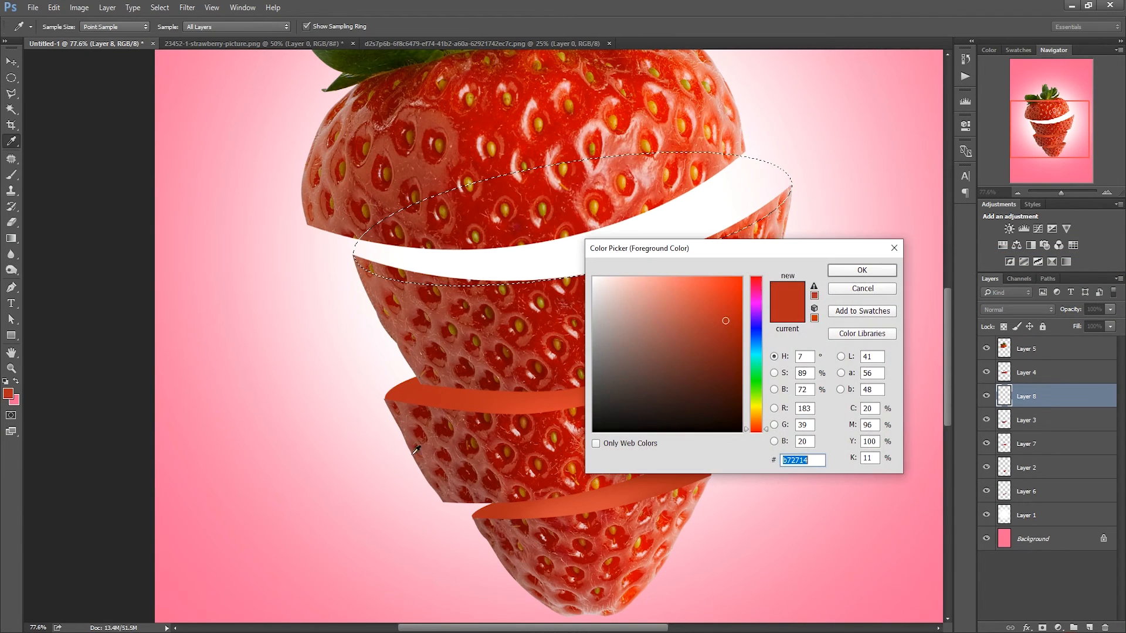
click(570, 433)
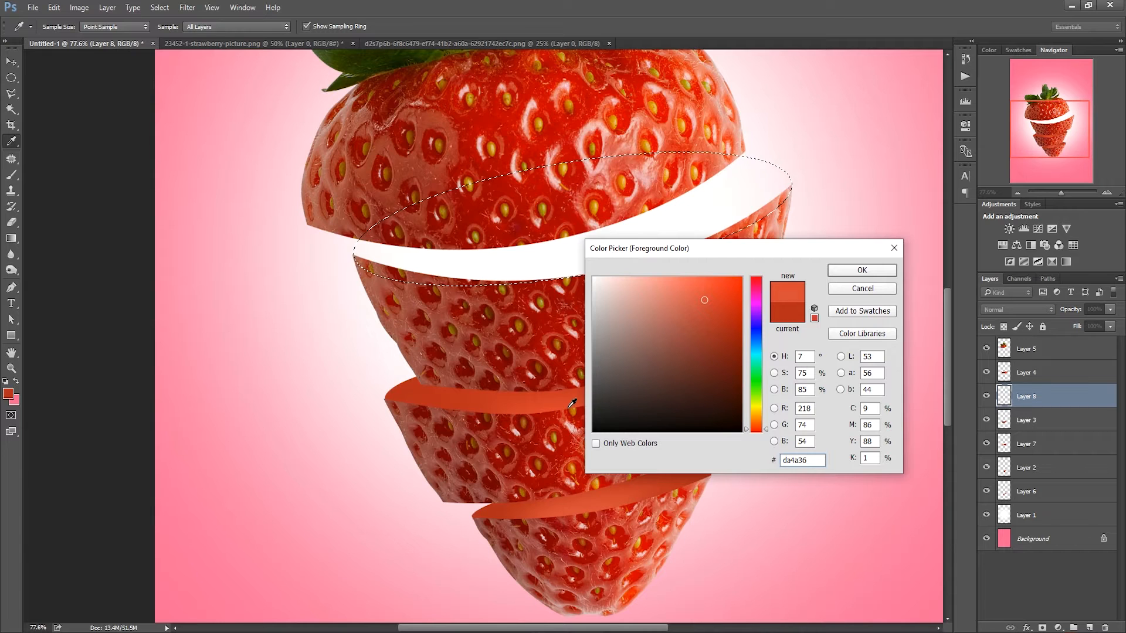
click(889, 270)
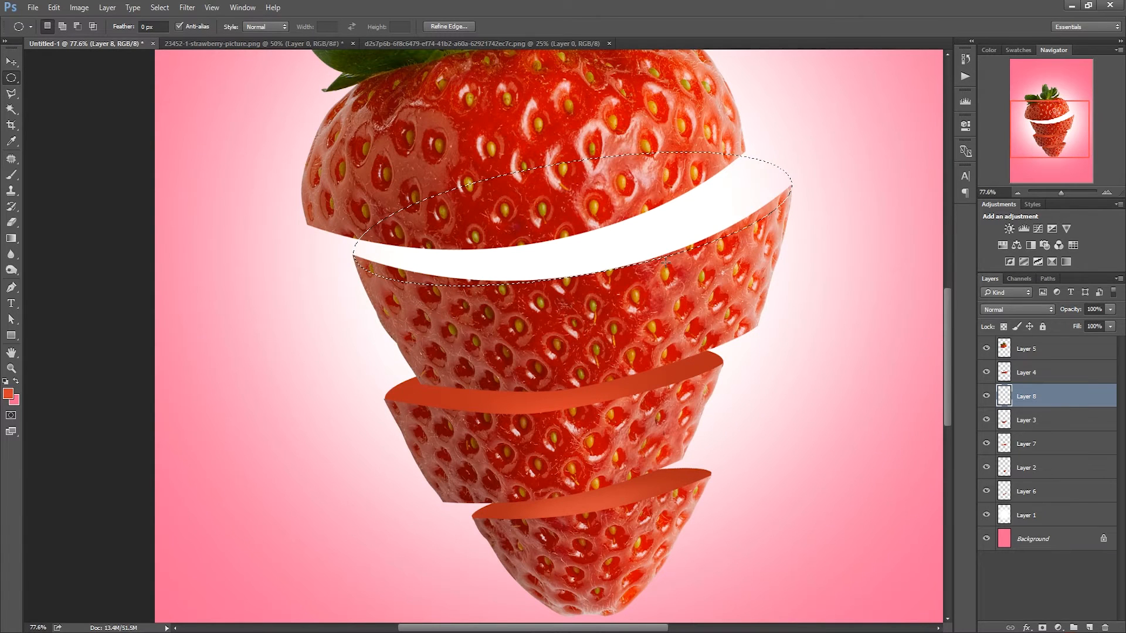
click(54, 7)
click(68, 181)
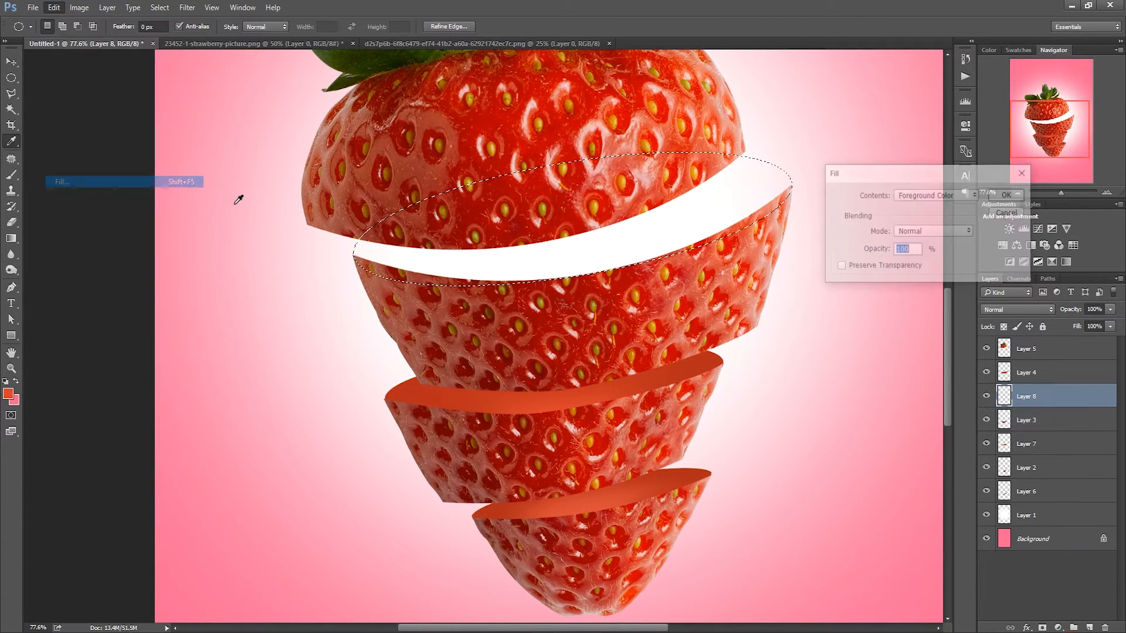
click(1005, 195)
key(ctrl+d)
Step: Restore the elliptical selection on the second piece's cut surface and set the foreground colour to darker red #bf2a16
drag(676, 284, 663, 307)
key(ctrl+shift+d)
click(9, 394)
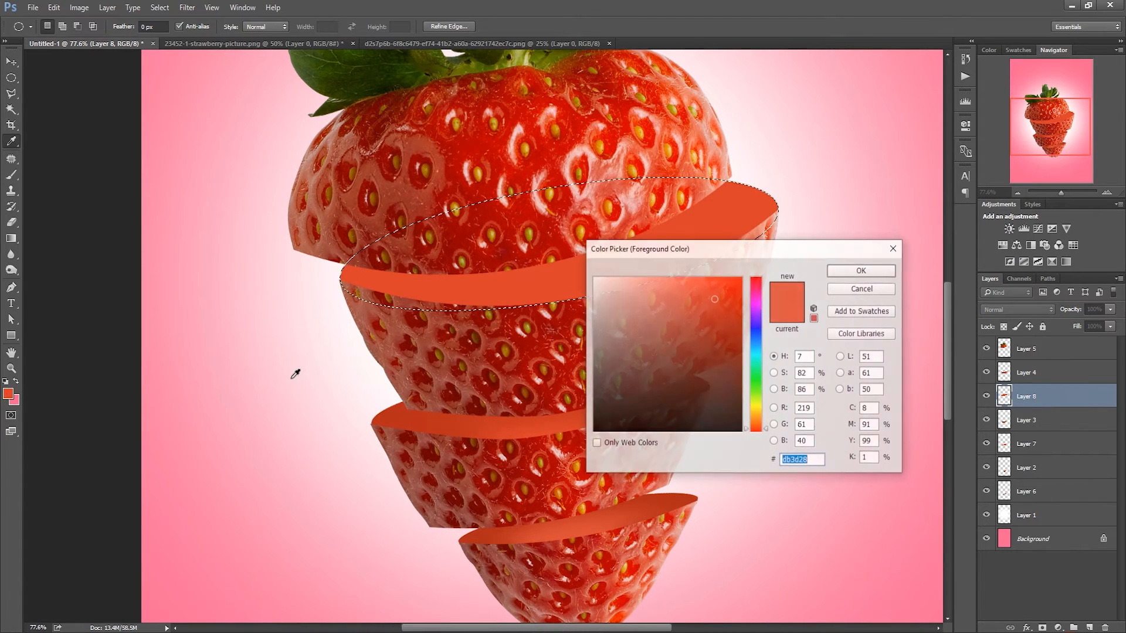
mouse_move(724, 295)
mouse_down()
mouse_move(730, 325)
mouse_move(724, 316)
mouse_up()
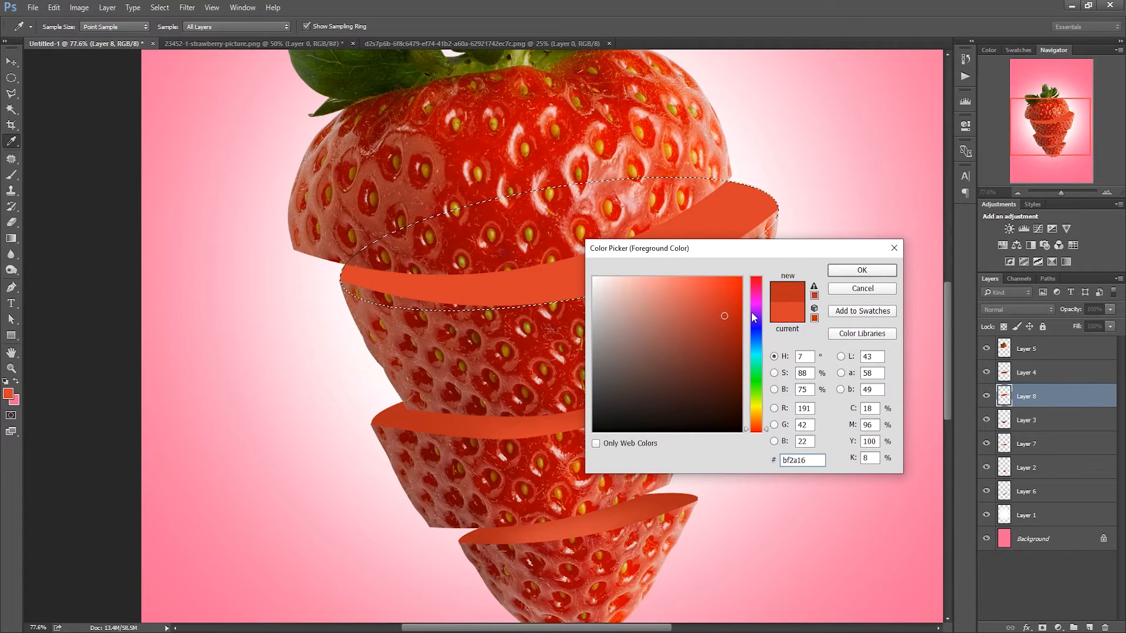
click(842, 272)
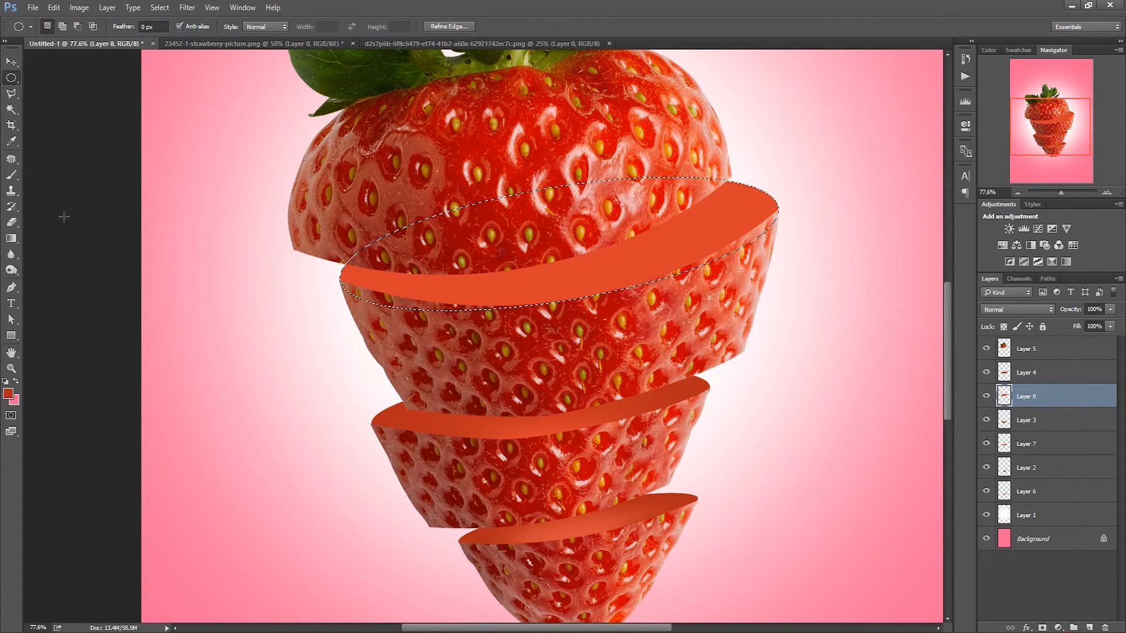
Step: Shade the ends of the second piece's cut surface with a soft brush of about 483 px, then deselect
click(11, 175)
right_click(720, 238)
drag(843, 266, 850, 266)
mouse_move(758, 200)
mouse_down()
mouse_move(744, 242)
mouse_move(751, 252)
mouse_move(722, 279)
mouse_move(722, 195)
mouse_up()
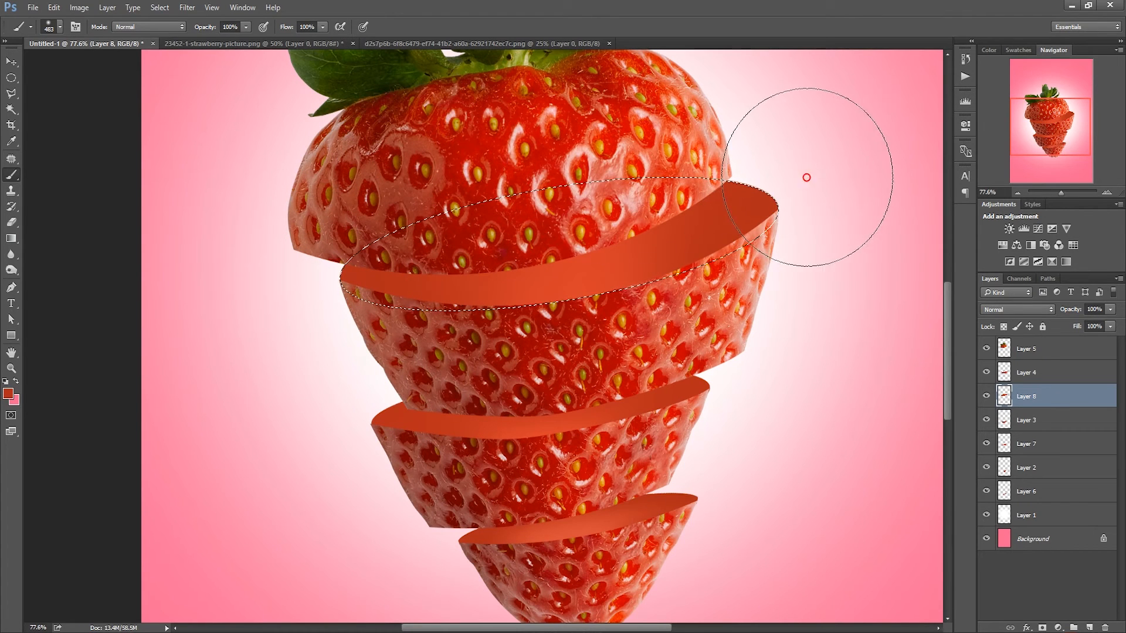
scroll(700, 310, down, 1)
scroll(700, 310, down, 2)
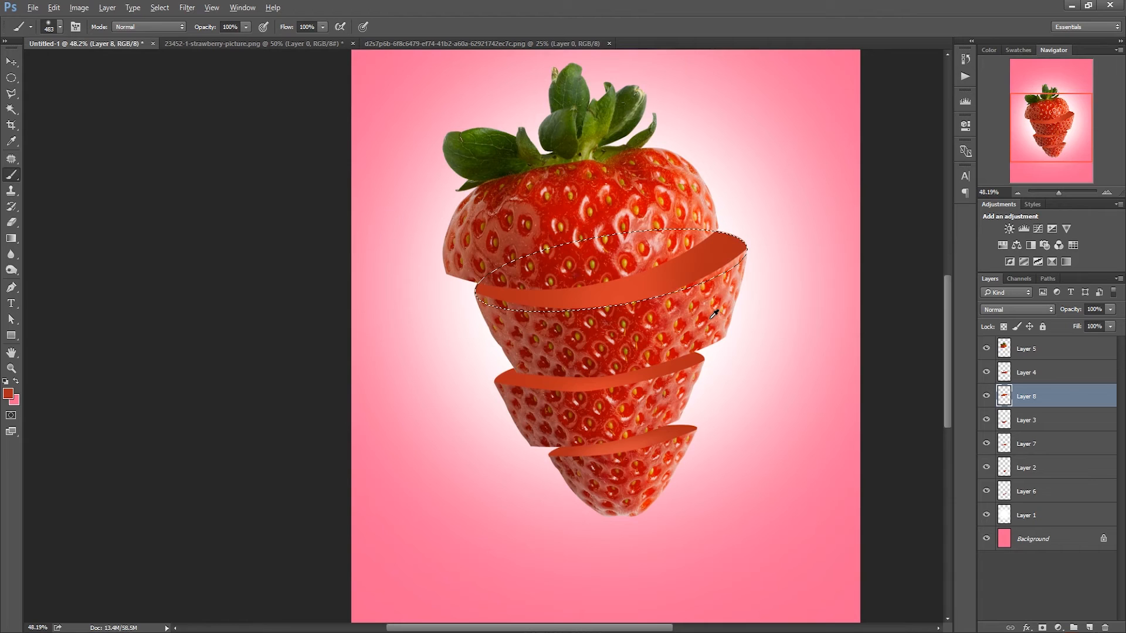
click(11, 77)
key(ctrl+d)
Step: Set the foreground colour to dark red #780f01
drag(793, 392, 714, 399)
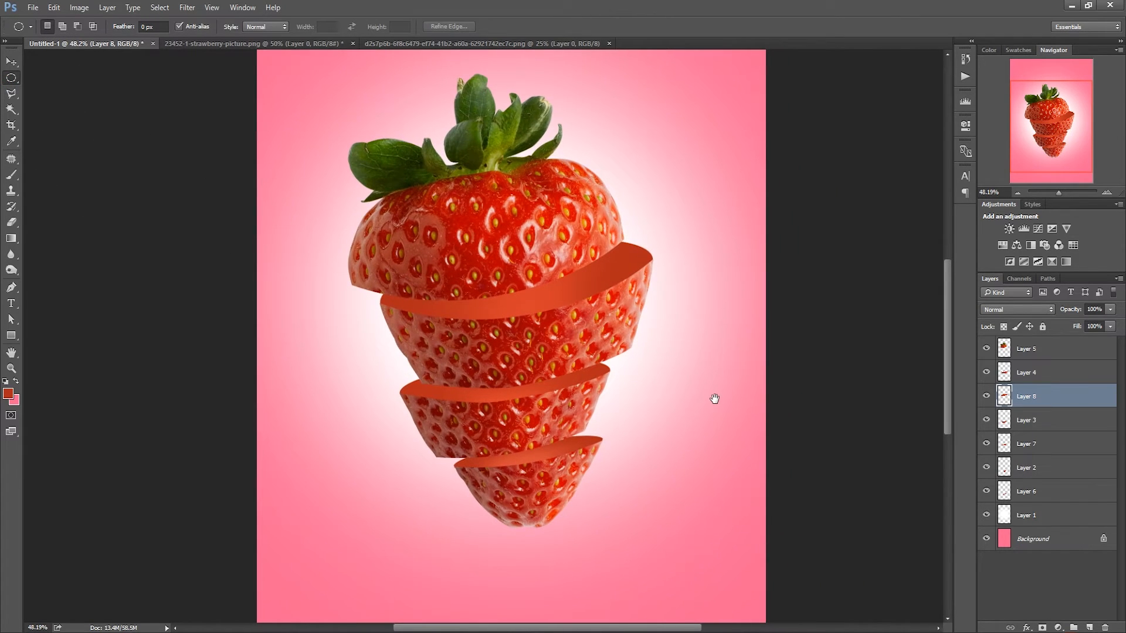
click(10, 396)
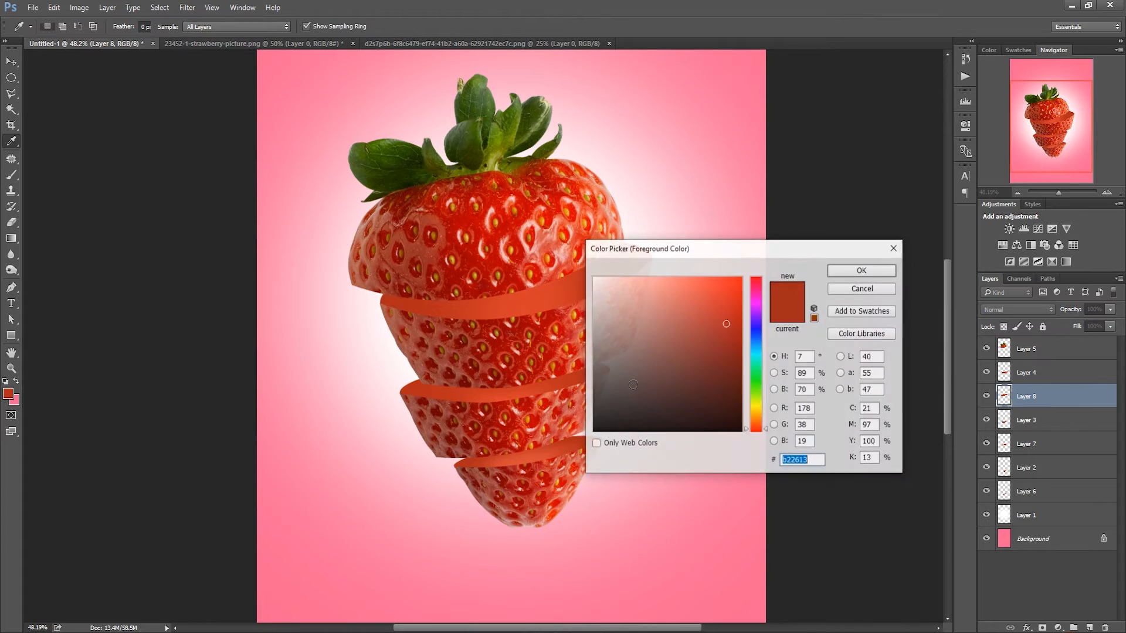
drag(739, 347, 740, 359)
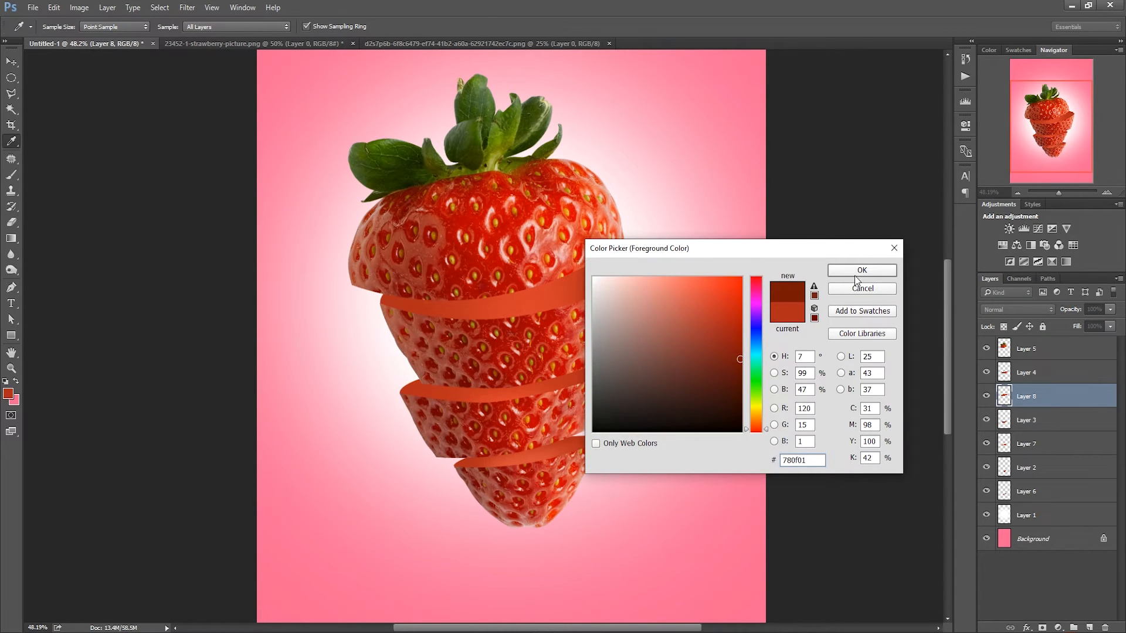
click(856, 274)
Step: Add a new layer directly above the white background glow layer, below all strawberry pieces
click(1024, 508)
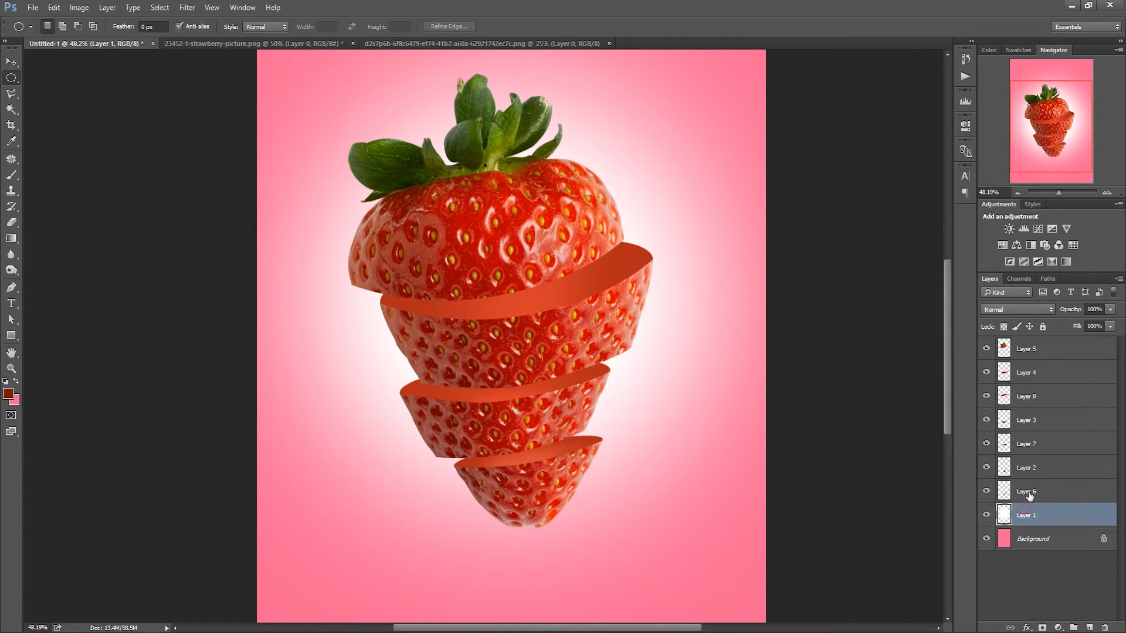
click(1119, 279)
click(997, 256)
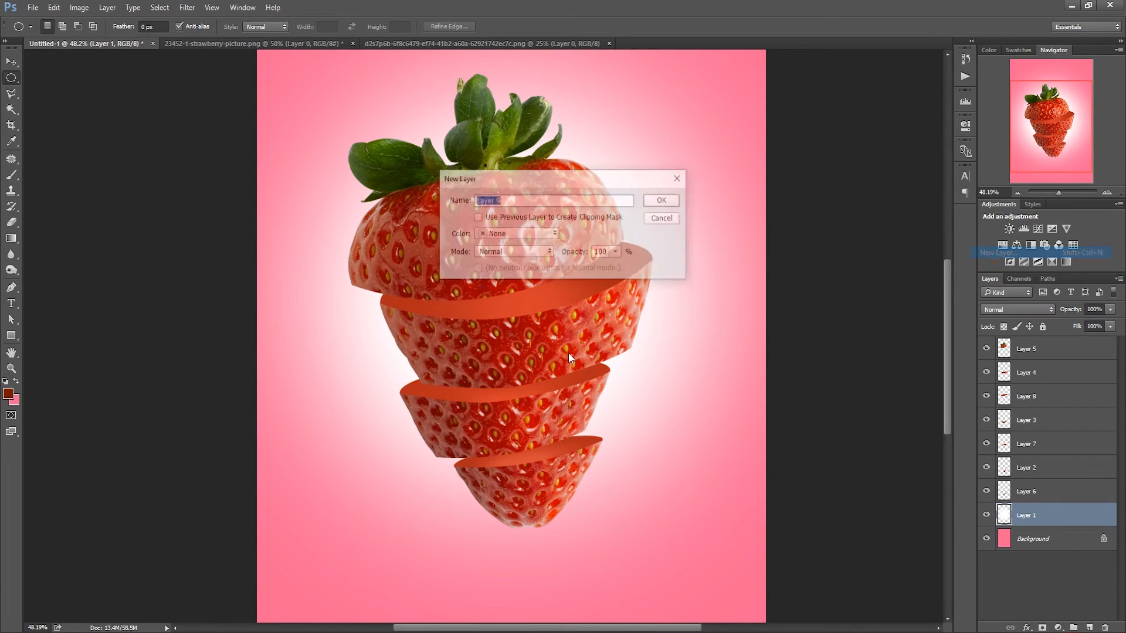
click(652, 202)
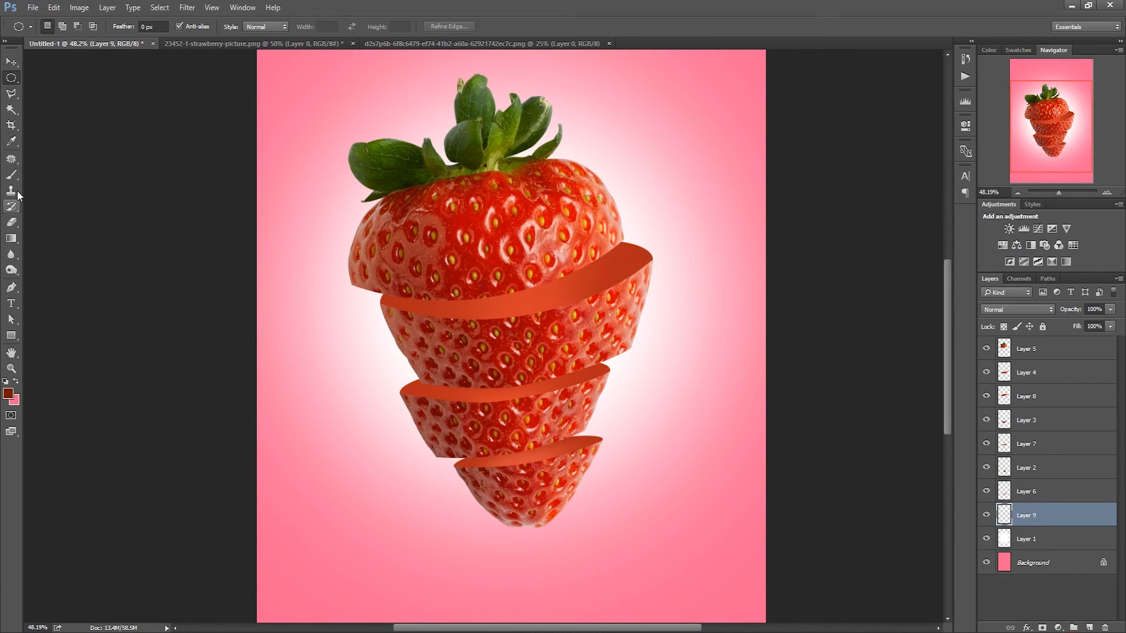
Step: Paint one dark red dab behind the lower strawberry pieces with a soft brush of about 1163 px
click(11, 175)
right_click(522, 463)
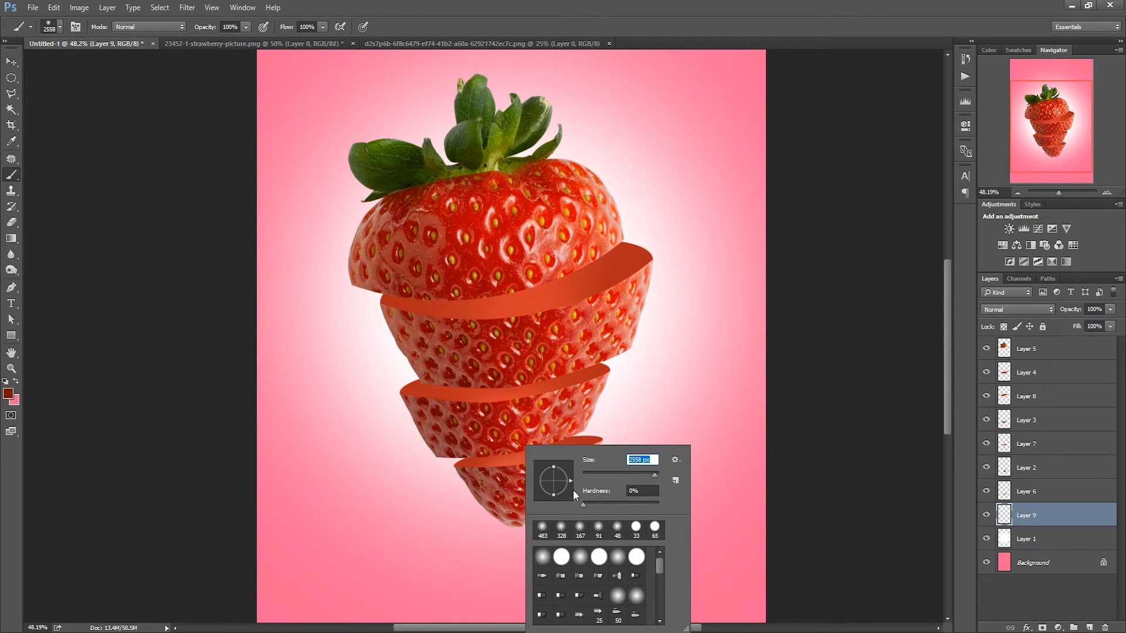
drag(653, 476, 654, 475)
click(529, 436)
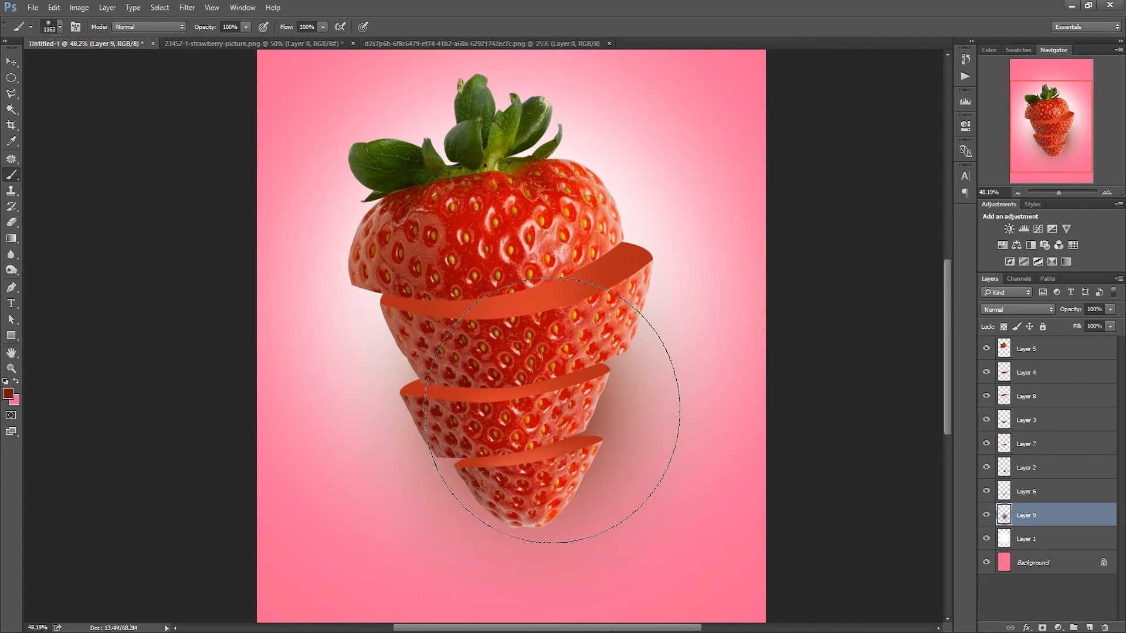
Step: Squash the dark dab to about 61.85% width and 18.71% height, and place it as a shadow under the strawberry's tip
click(11, 62)
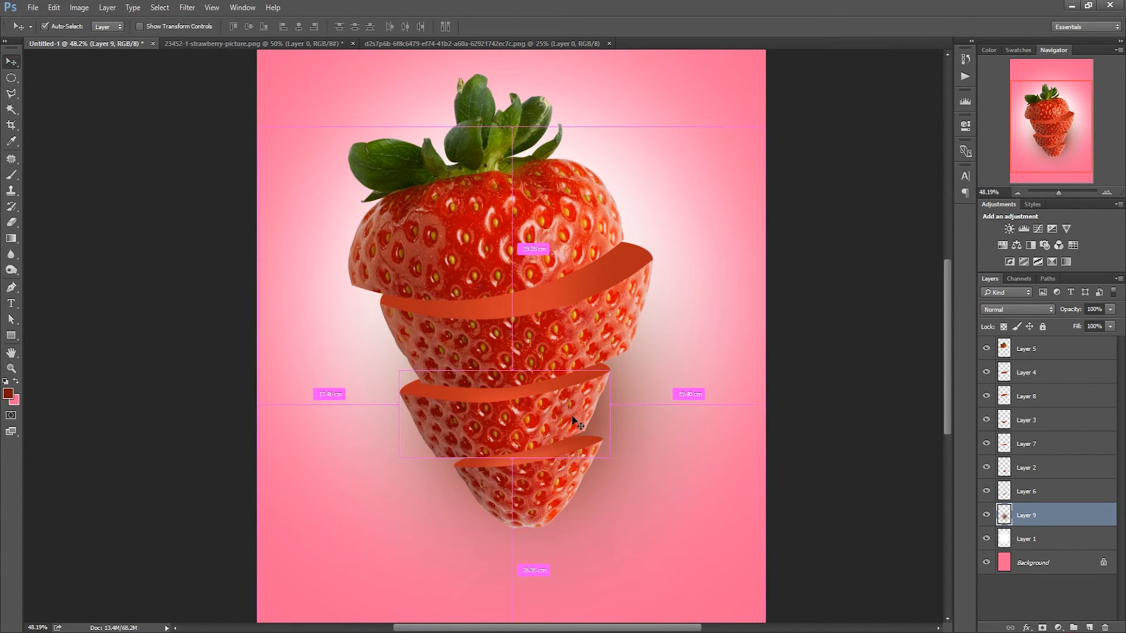
key(ctrl+t)
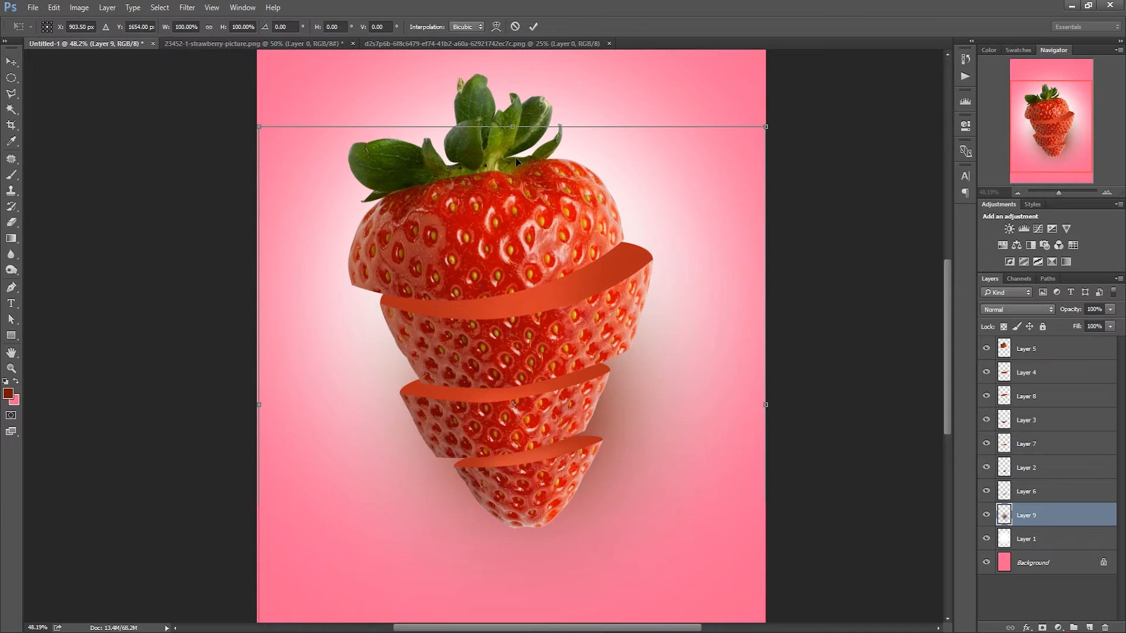
drag(513, 124, 514, 435)
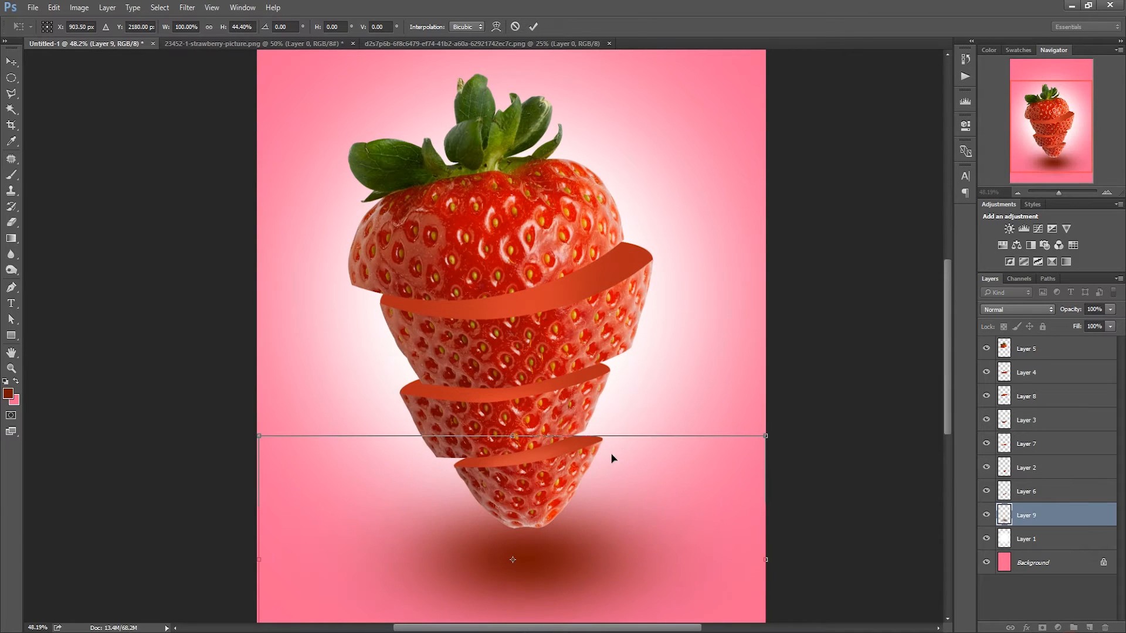
drag(764, 559, 702, 559)
drag(513, 436, 513, 510)
drag(553, 550, 557, 537)
drag(708, 558, 639, 535)
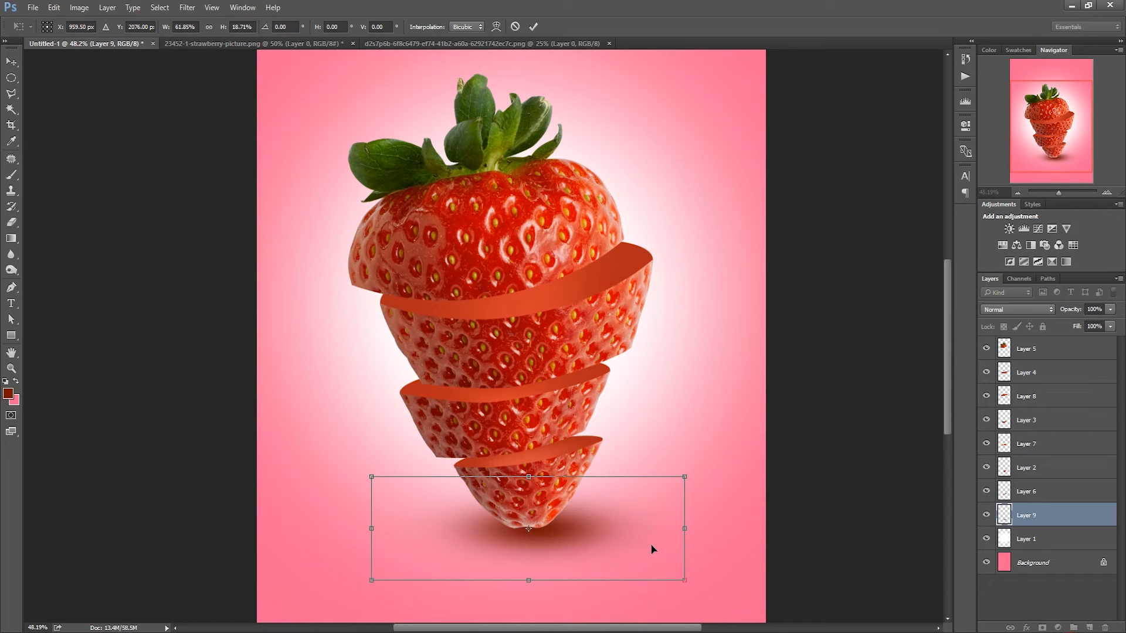
key(Return)
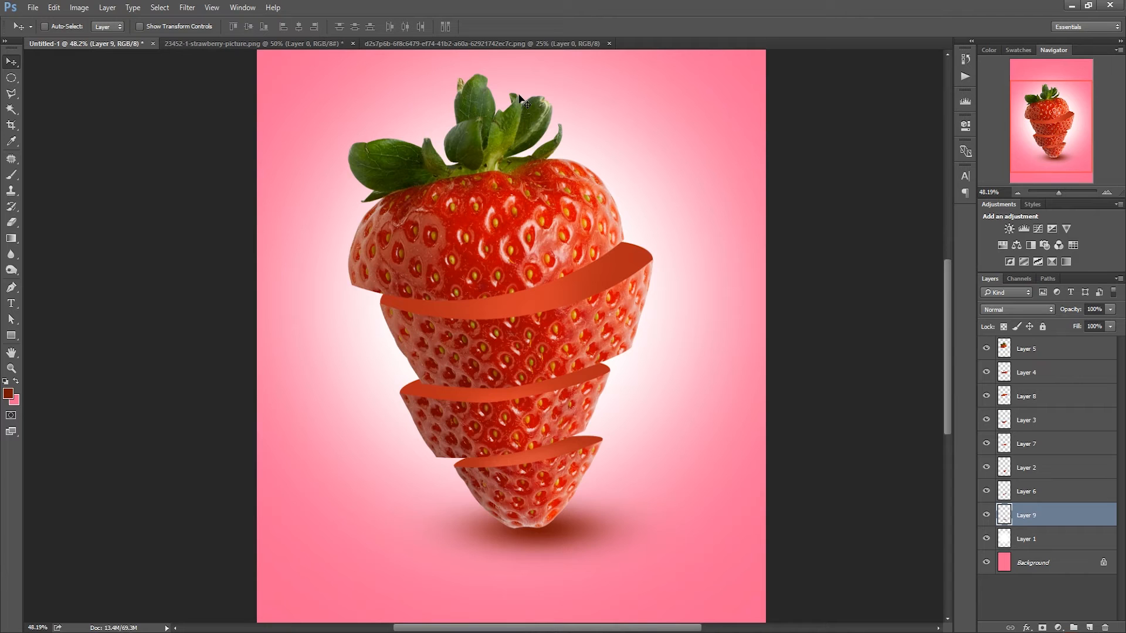
Step: Bring the red liquid splash from its own document into the strawberry poster as the uppermost layer
click(504, 44)
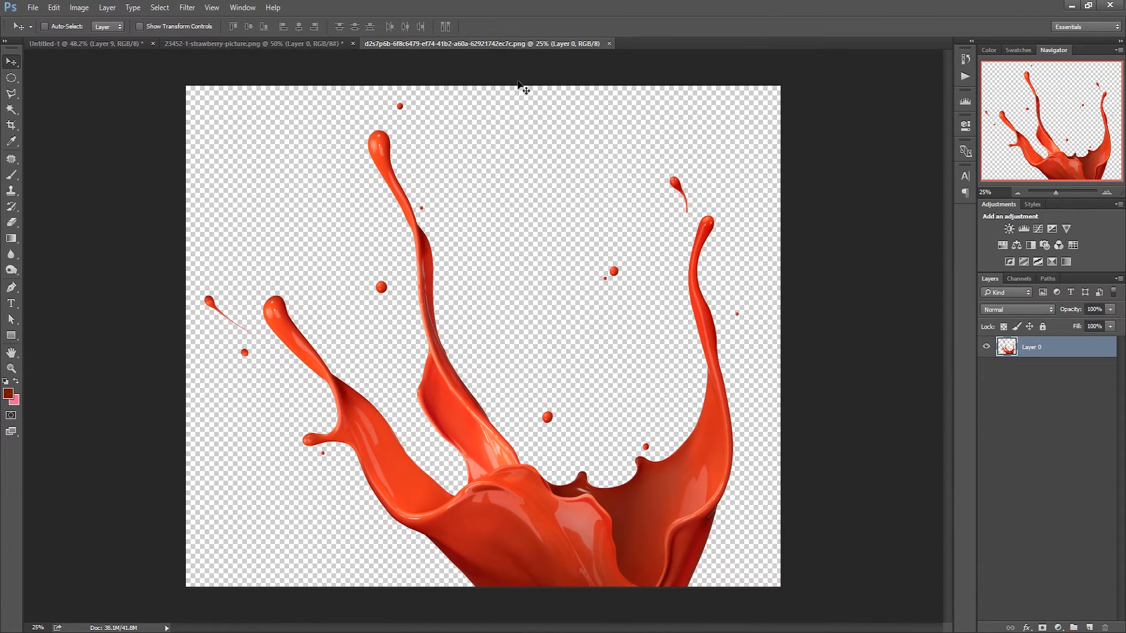
drag(390, 176, 491, 166)
drag(557, 312, 498, 179)
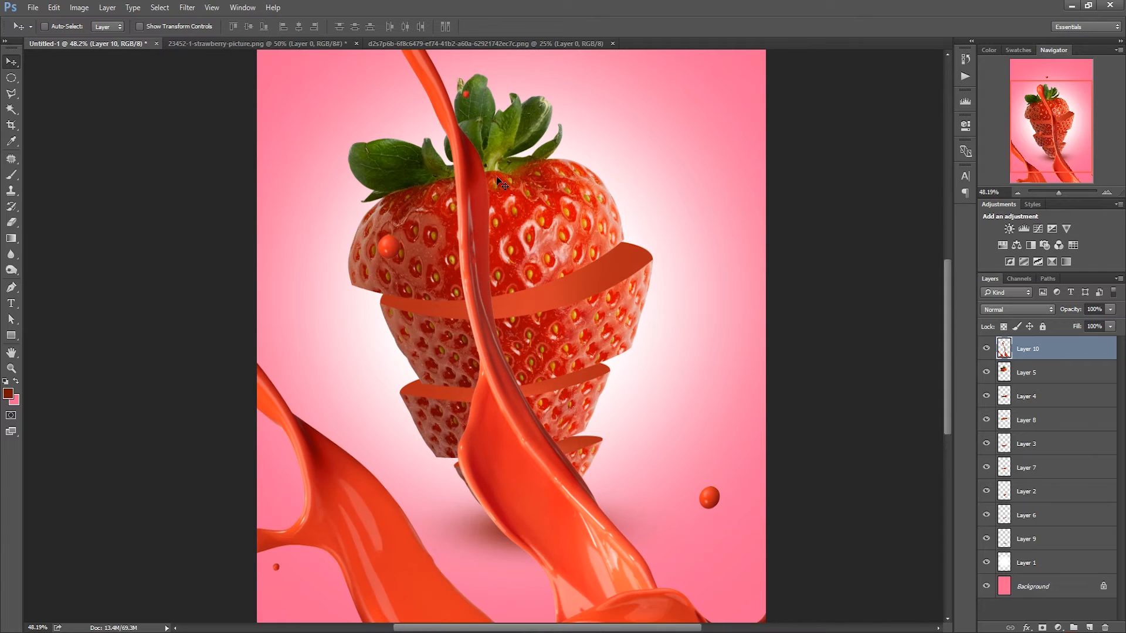
Step: Scale the splash to about 46.6%, rotate it about -5.45°, and position it over the second strawberry piece's cut opening
key(ctrl+t)
drag(614, 285, 503, 276)
drag(425, 233, 593, 287)
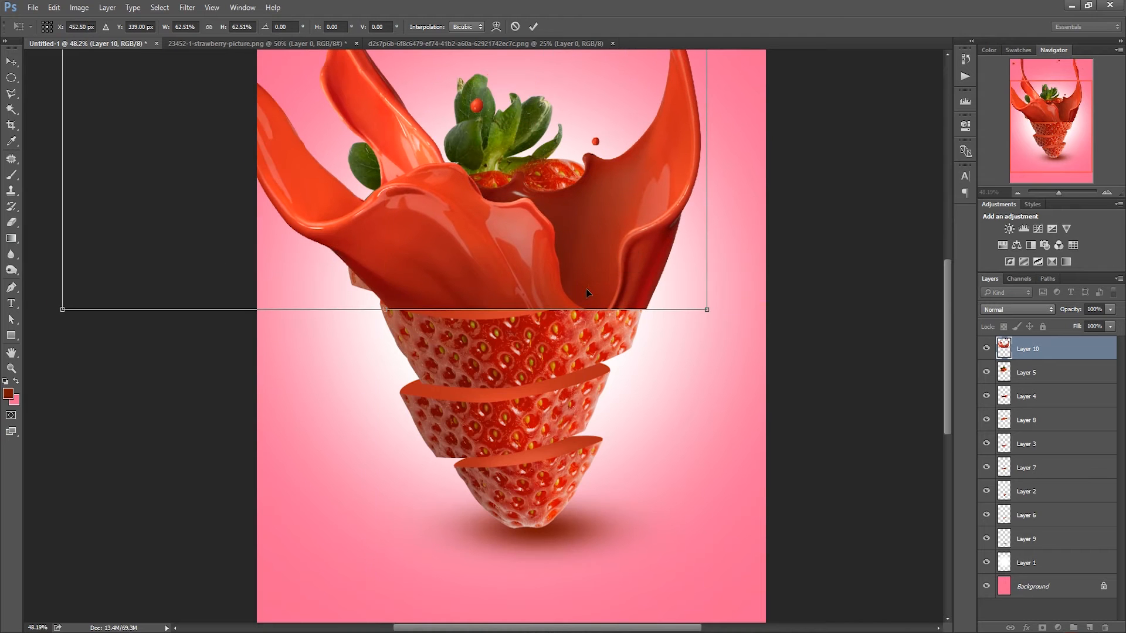
mouse_move(709, 310)
mouse_down()
mouse_move(665, 288)
mouse_move(674, 349)
mouse_move(704, 319)
mouse_up()
drag(539, 207, 538, 237)
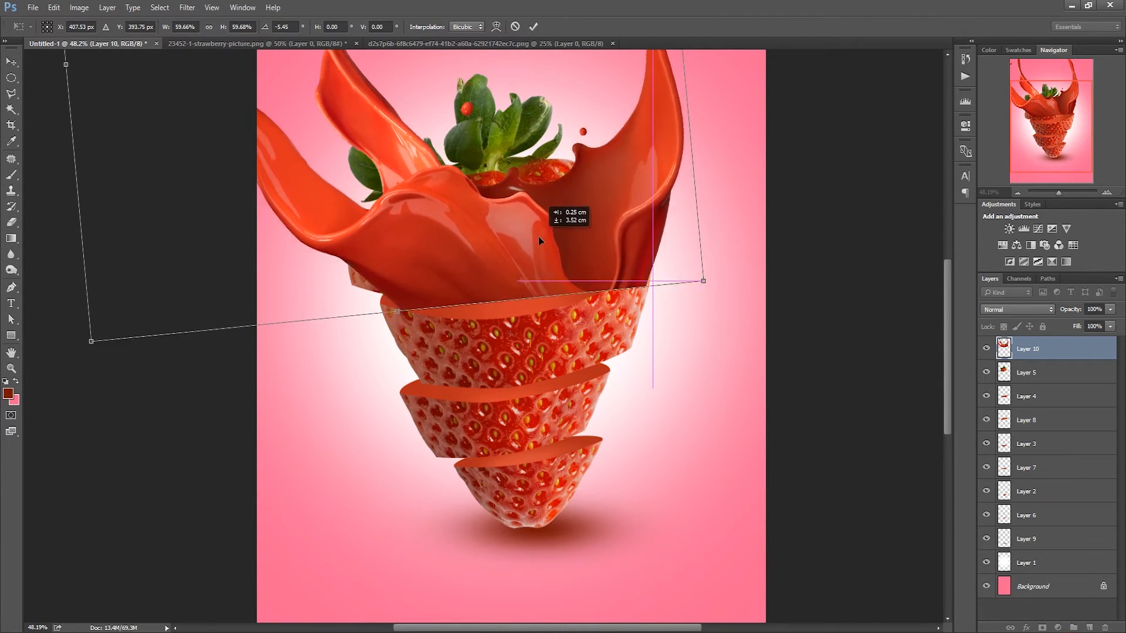
drag(705, 281, 641, 244)
drag(505, 213, 540, 296)
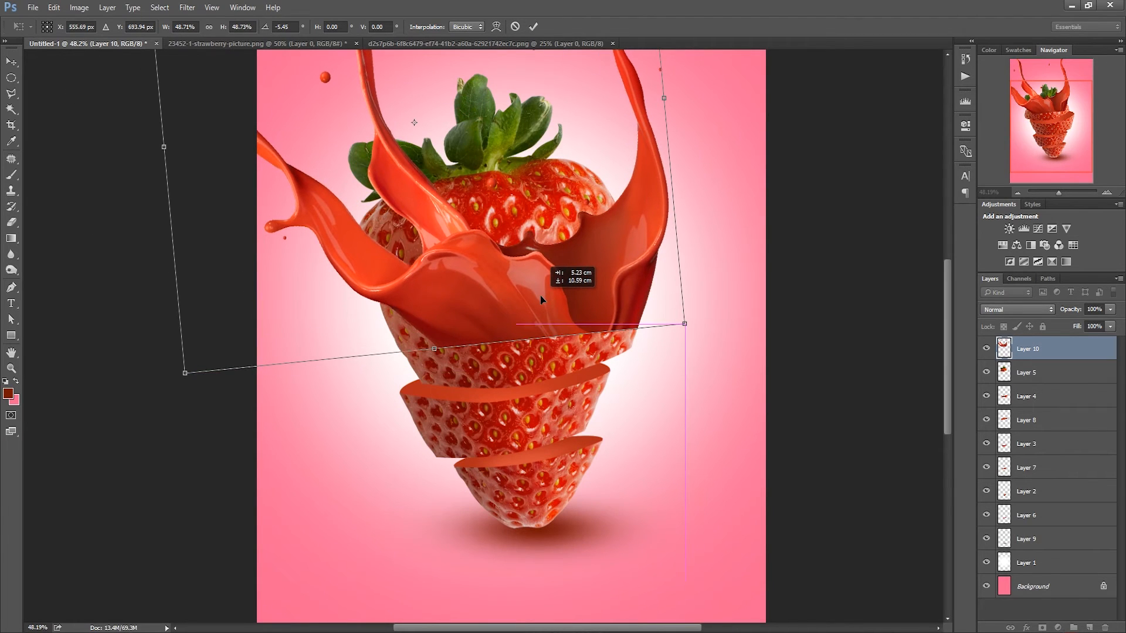
drag(685, 327, 672, 315)
mouse_move(605, 279)
mouse_down()
mouse_move(584, 287)
mouse_move(608, 289)
mouse_move(606, 299)
mouse_up()
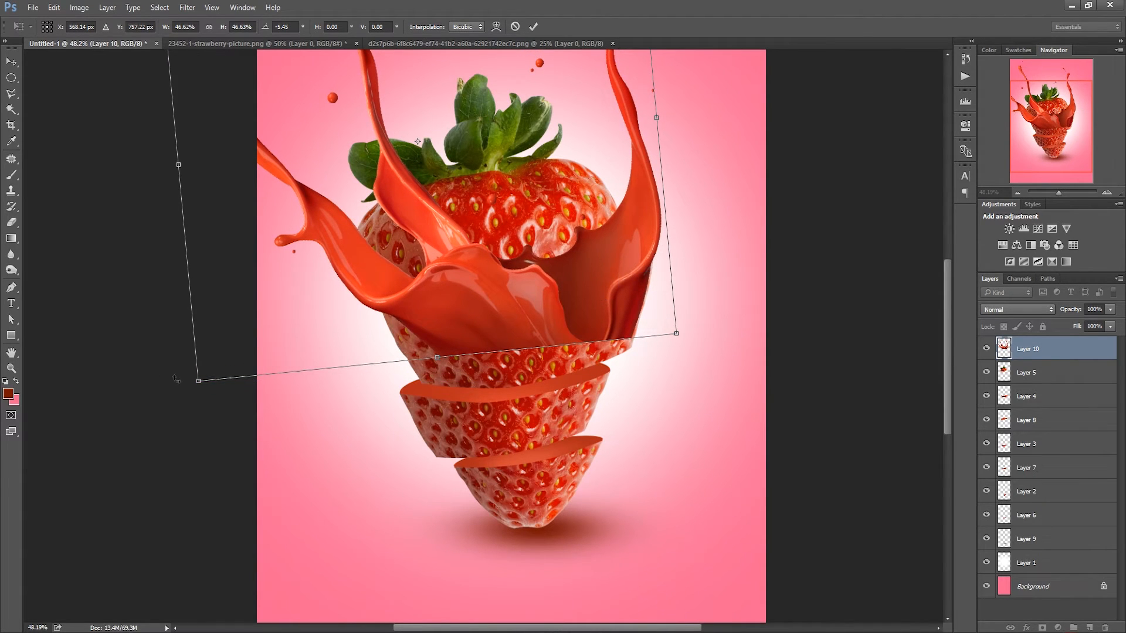
Step: Adjust the splash's width so its sides line up with the second piece's outer edges, and apply the transform
drag(180, 165, 204, 173)
drag(656, 119, 654, 122)
scroll(660, 132, up, 2)
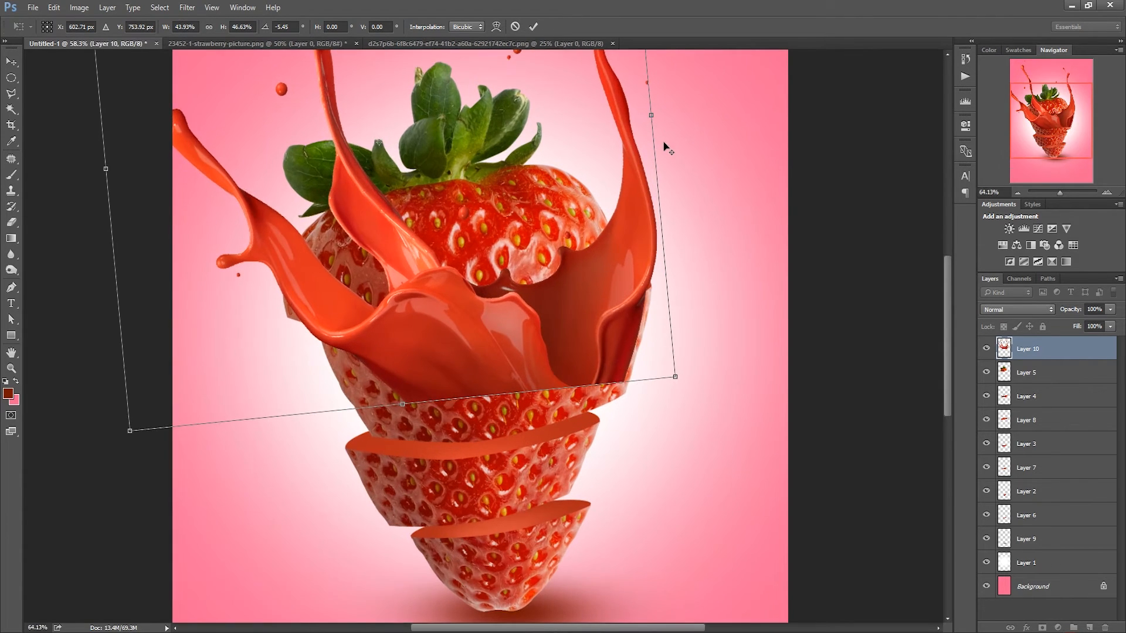
scroll(662, 145, up, 2)
drag(587, 237, 579, 229)
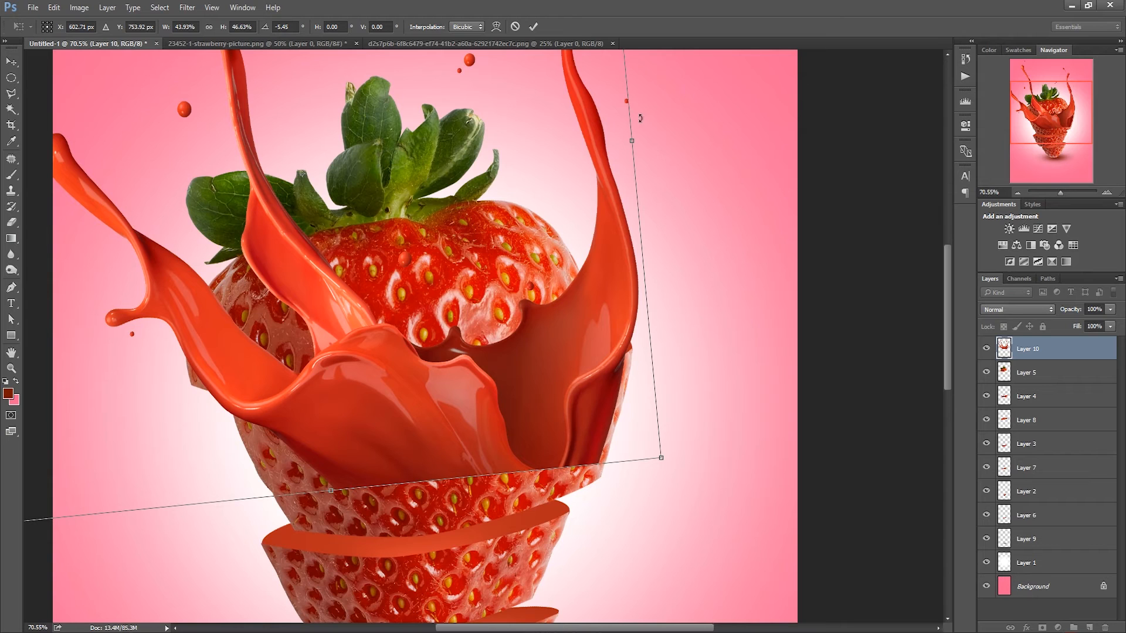
drag(632, 143, 639, 151)
key(Return)
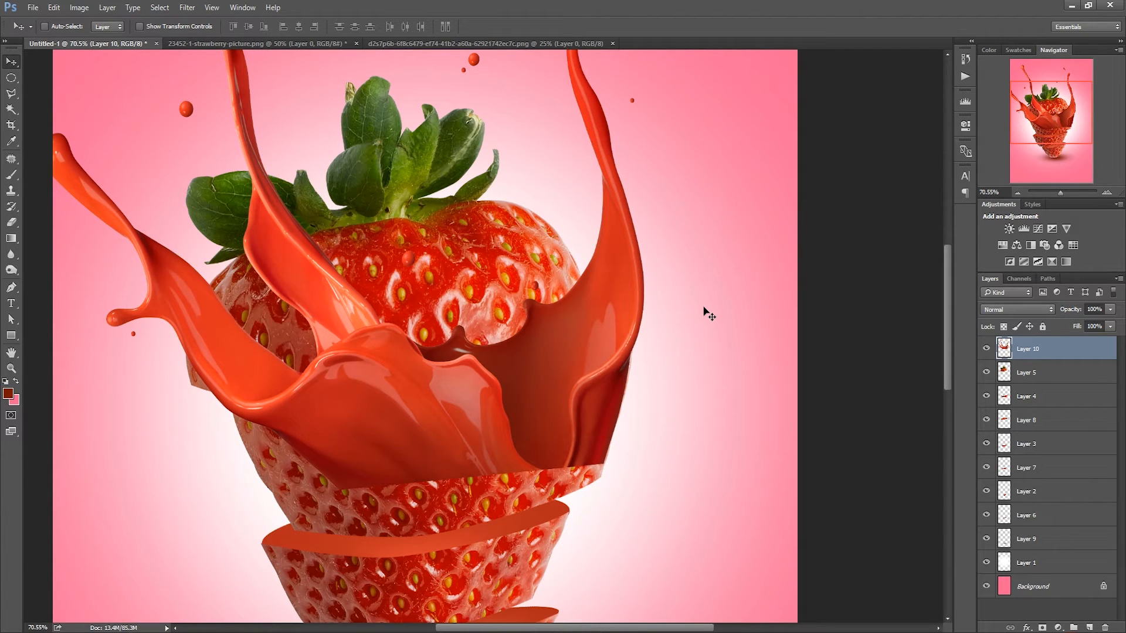
Step: Move the second strawberry piece's layer above the splash layer
right_click(494, 485)
click(604, 495)
drag(1036, 397, 1031, 343)
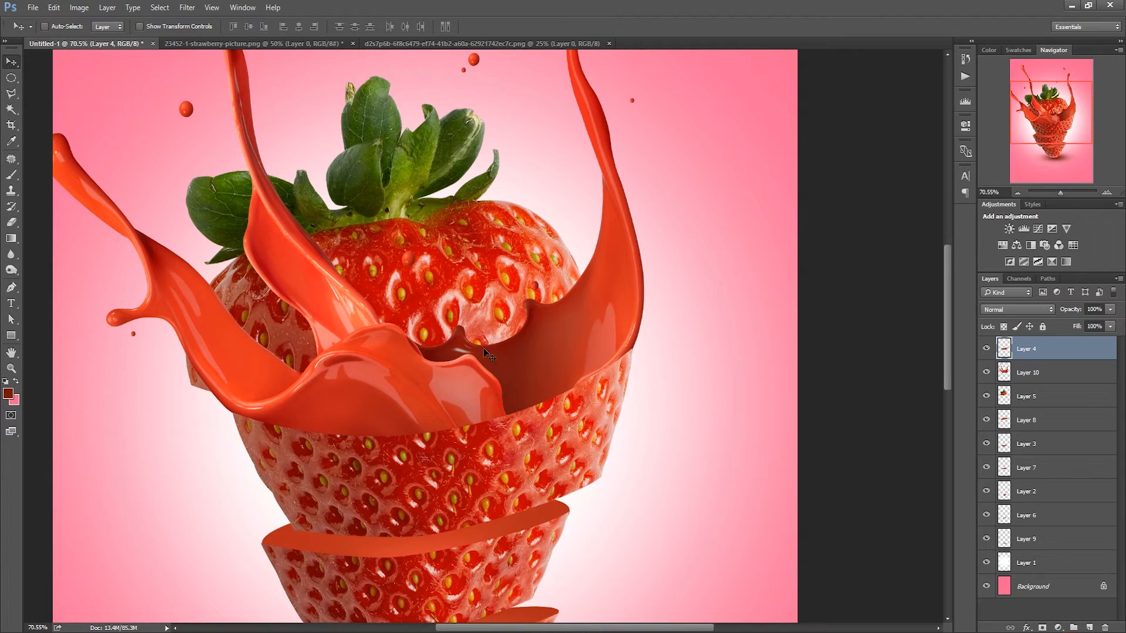
Step: Make the splash layer active for editing
right_click(468, 300)
click(466, 295)
right_click(451, 307)
click(462, 291)
right_click(363, 306)
click(387, 309)
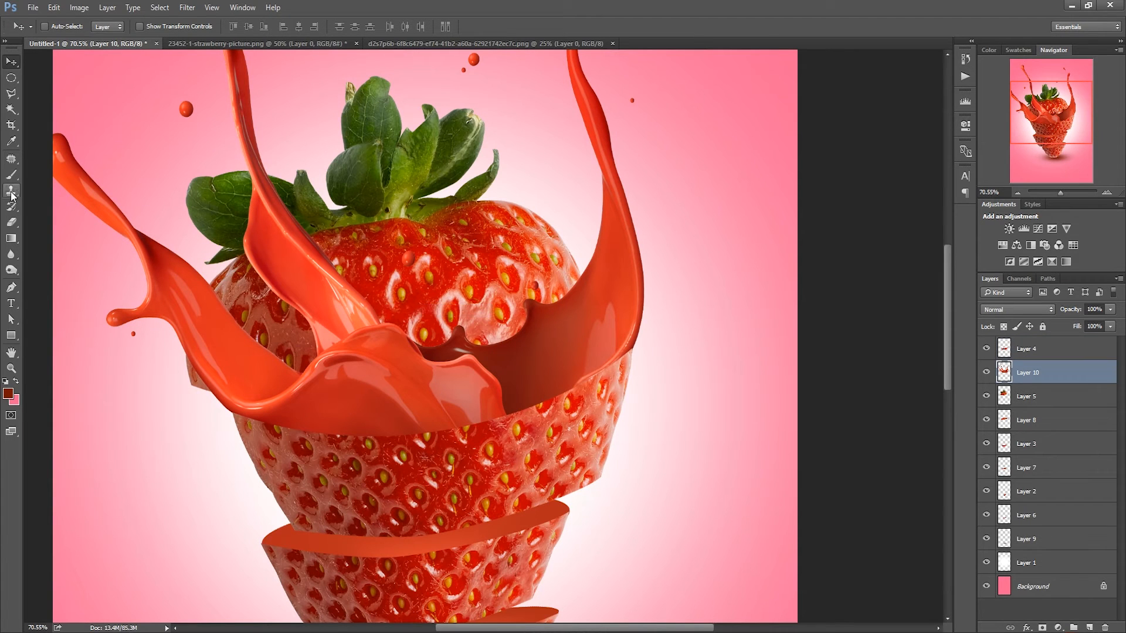
click(12, 223)
scroll(329, 352, up, 7)
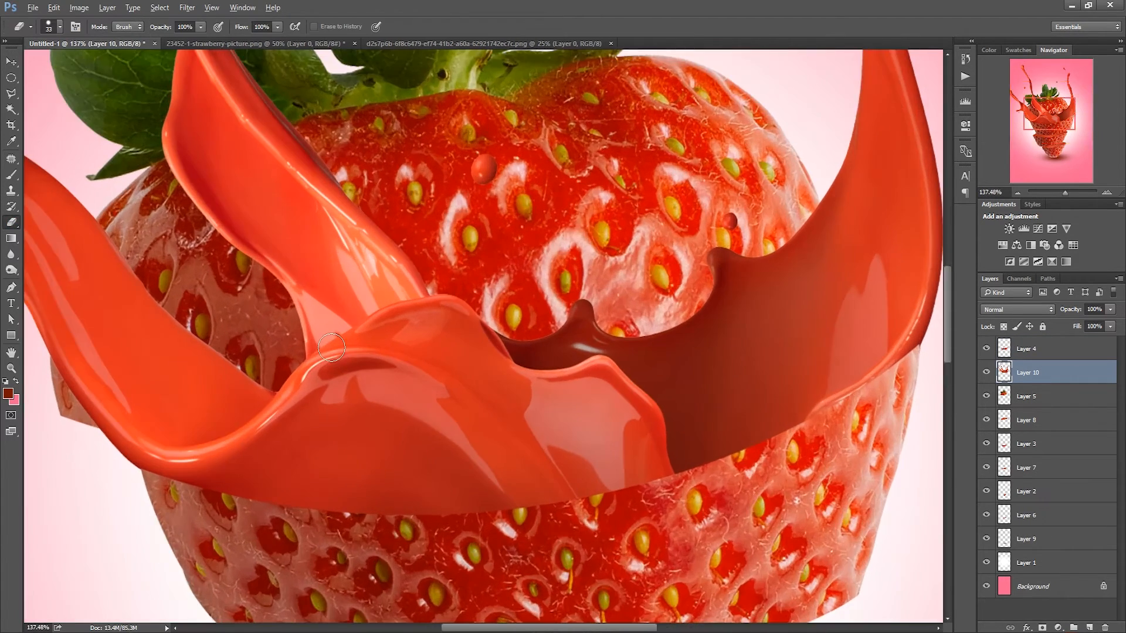
scroll(331, 348, up, 2)
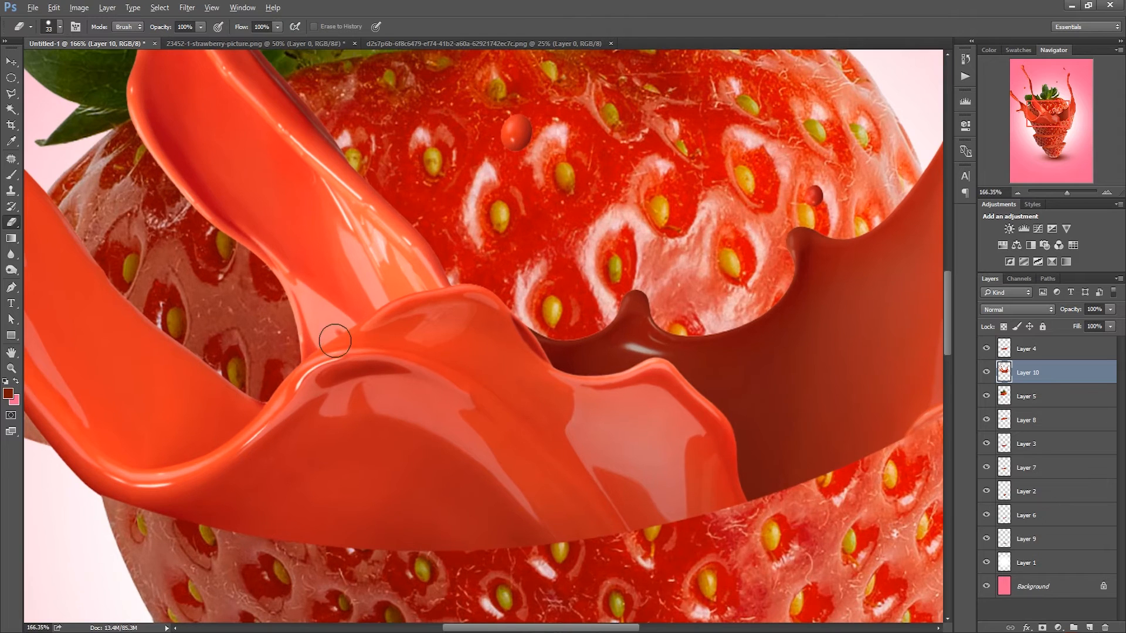
Step: Start a Polygonal Lasso outline along the base of the tall middle stream, where it meets the splash's front wave
click(12, 94)
scroll(413, 337, up, 3)
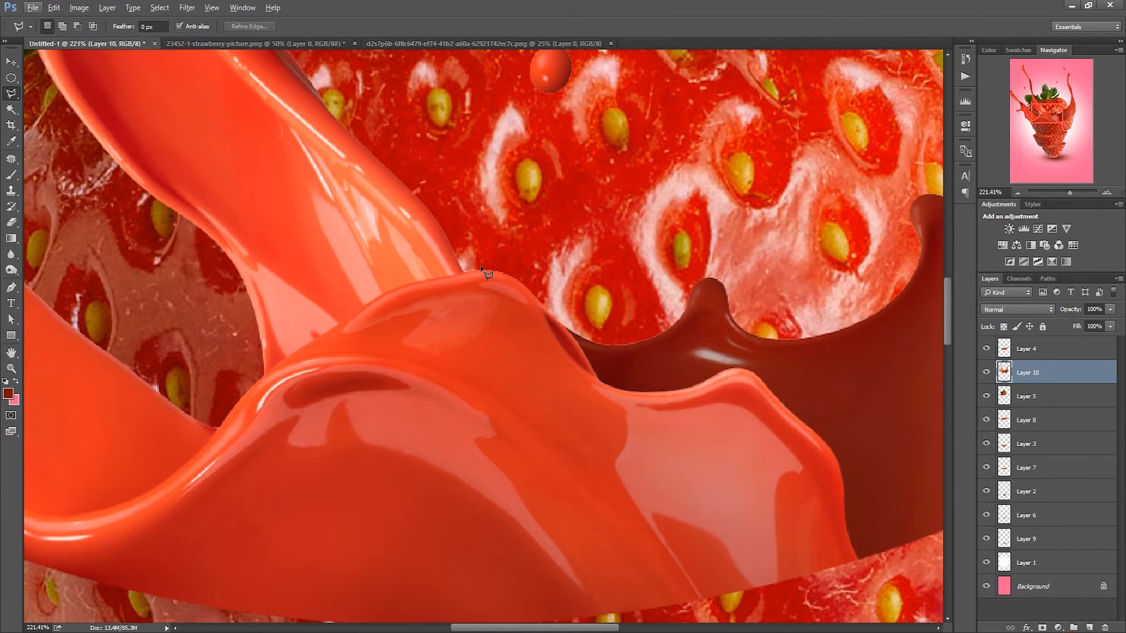
click(509, 268)
click(400, 288)
ctrl+alt+click(248, 333)
alt+click(248, 332)
alt+click(240, 323)
drag(272, 291, 338, 359)
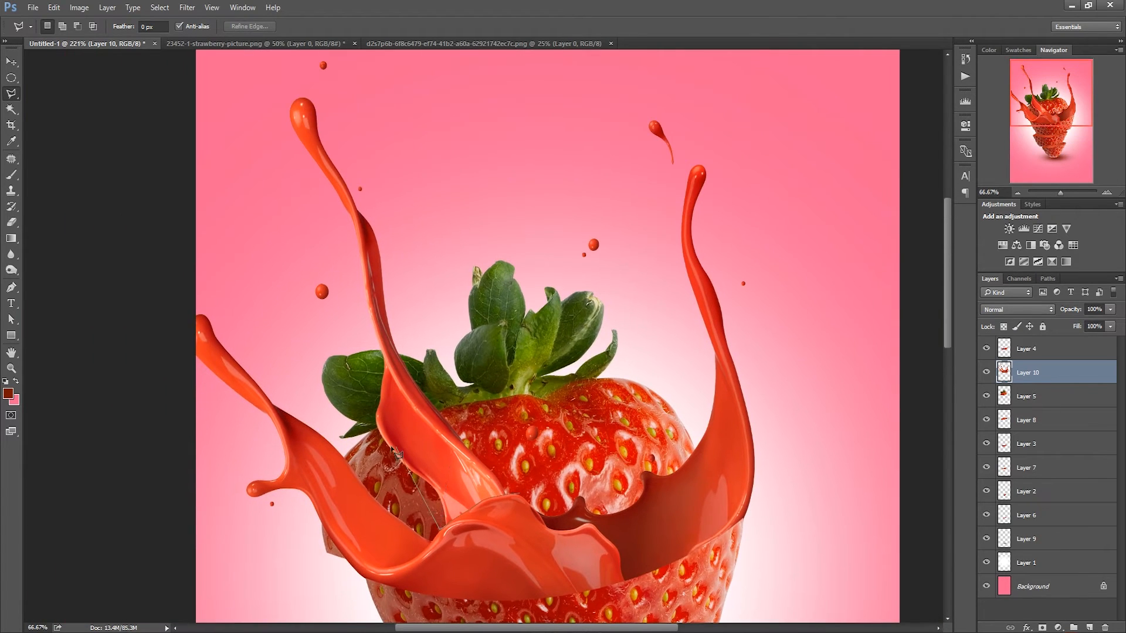
Step: Continue the lasso outline around the whole tall middle stream up to its tip and close the selection
click(362, 443)
click(338, 256)
click(282, 132)
click(284, 95)
click(337, 92)
click(357, 193)
click(388, 225)
click(439, 349)
double_click(520, 493)
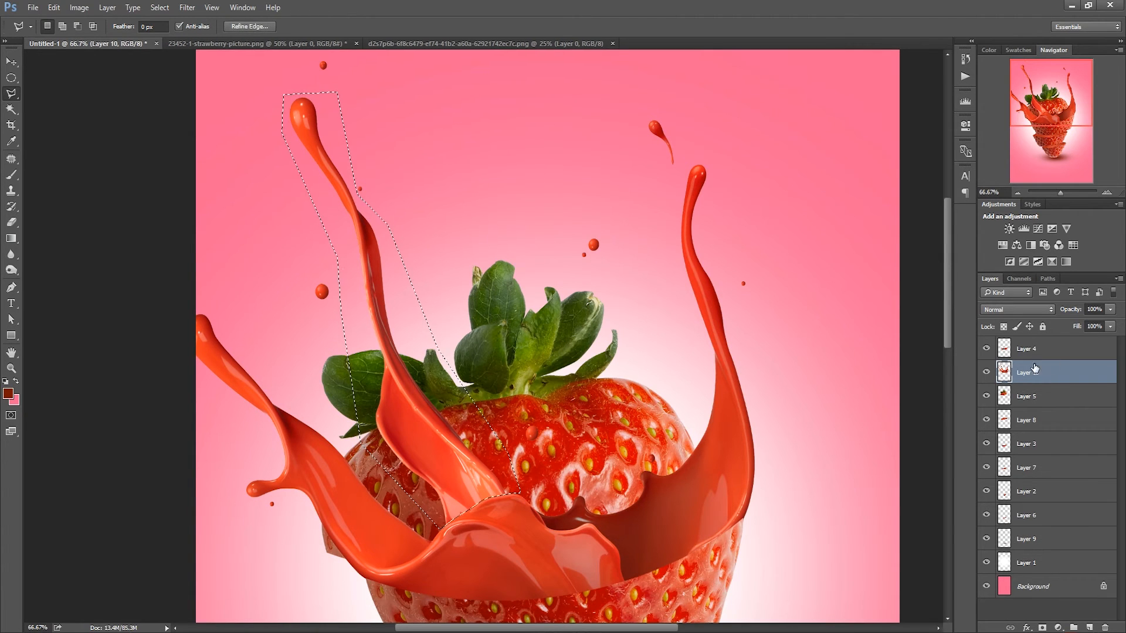
Step: Cut the selected stream to its own layer and move that layer behind the top strawberry piece
right_click(396, 362)
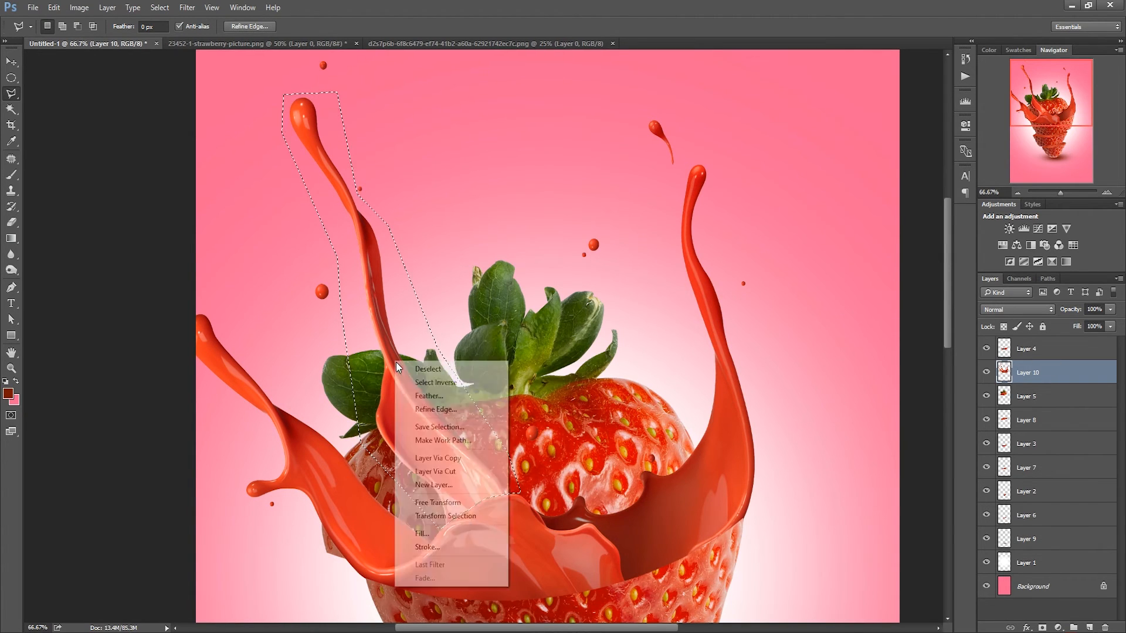
click(463, 472)
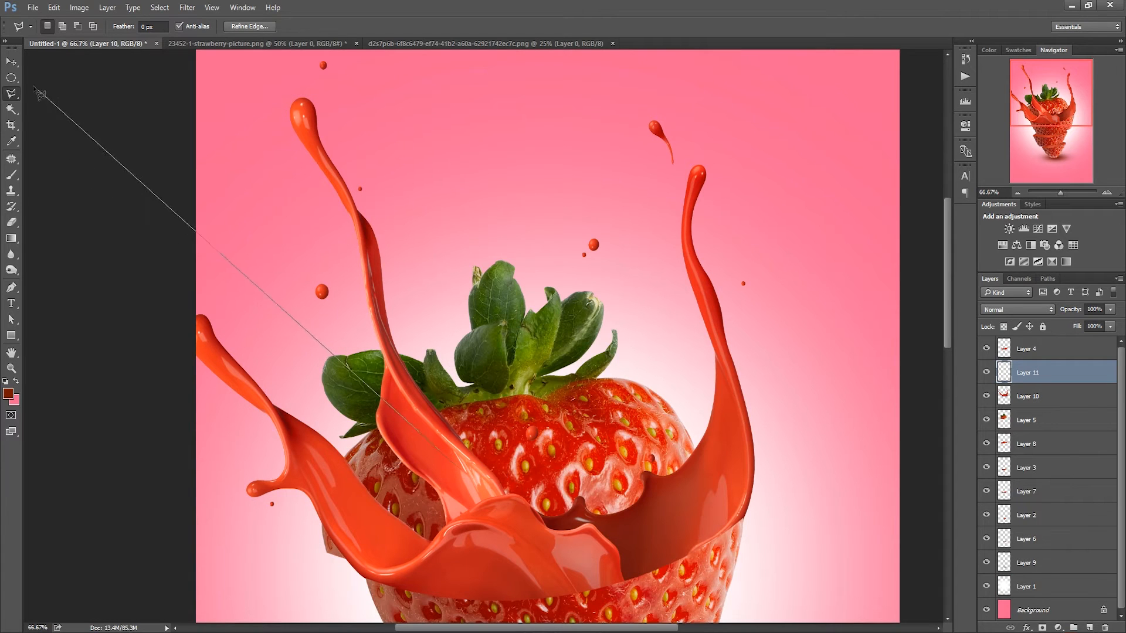
click(11, 62)
drag(1042, 388, 1047, 425)
click(1040, 370)
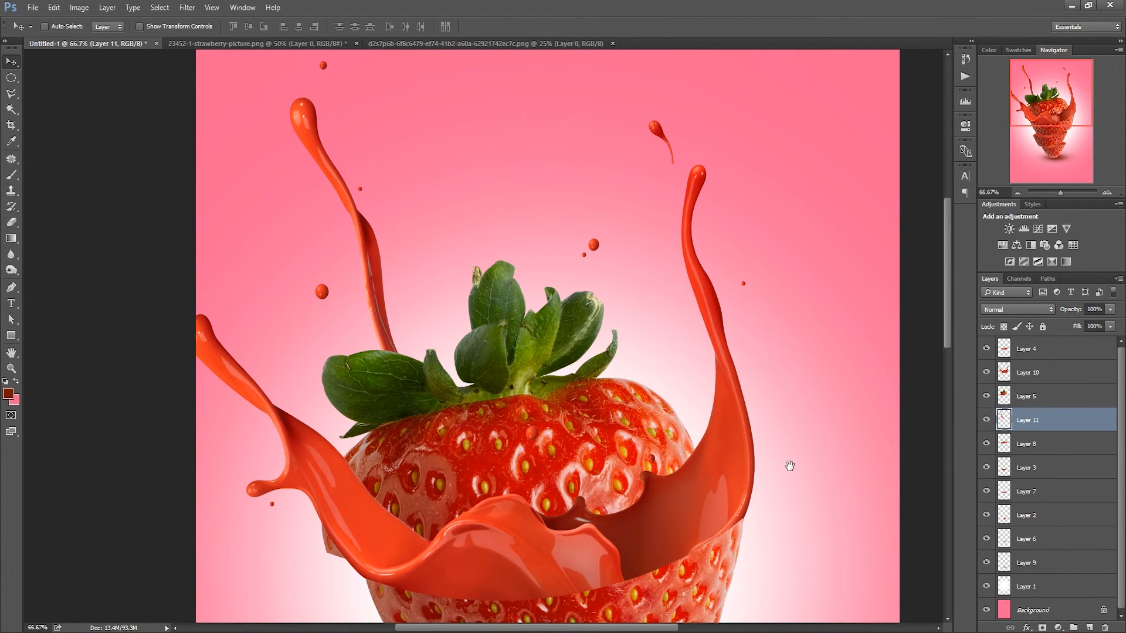
Step: Activate the top strawberry piece's layer and load its outline as a selection
drag(789, 467, 749, 365)
drag(749, 410, 746, 367)
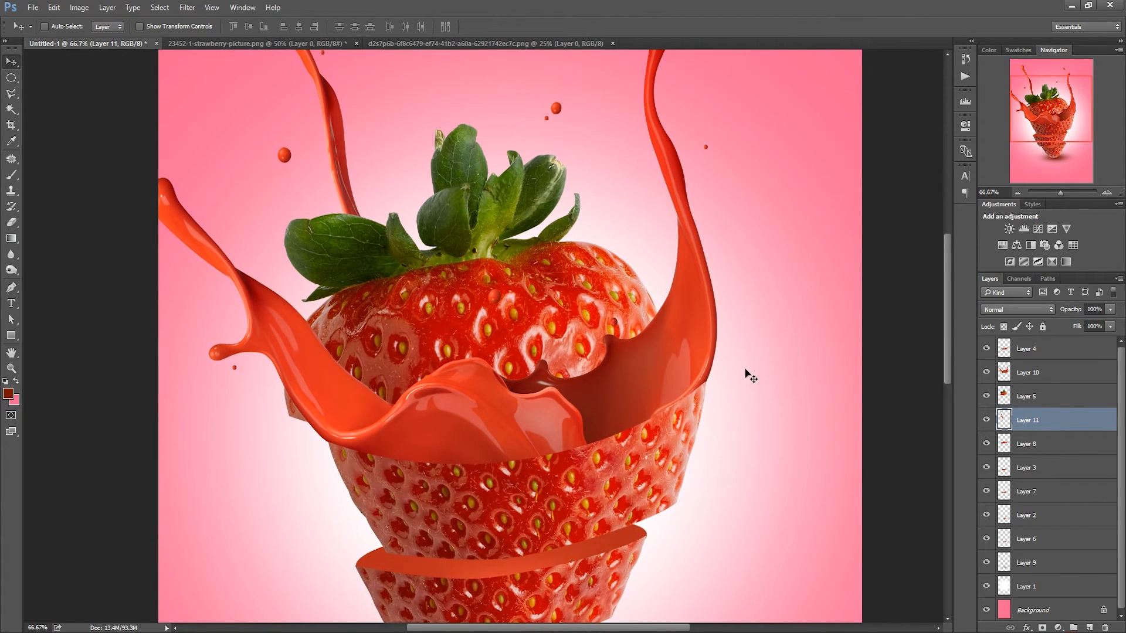
drag(731, 370, 701, 355)
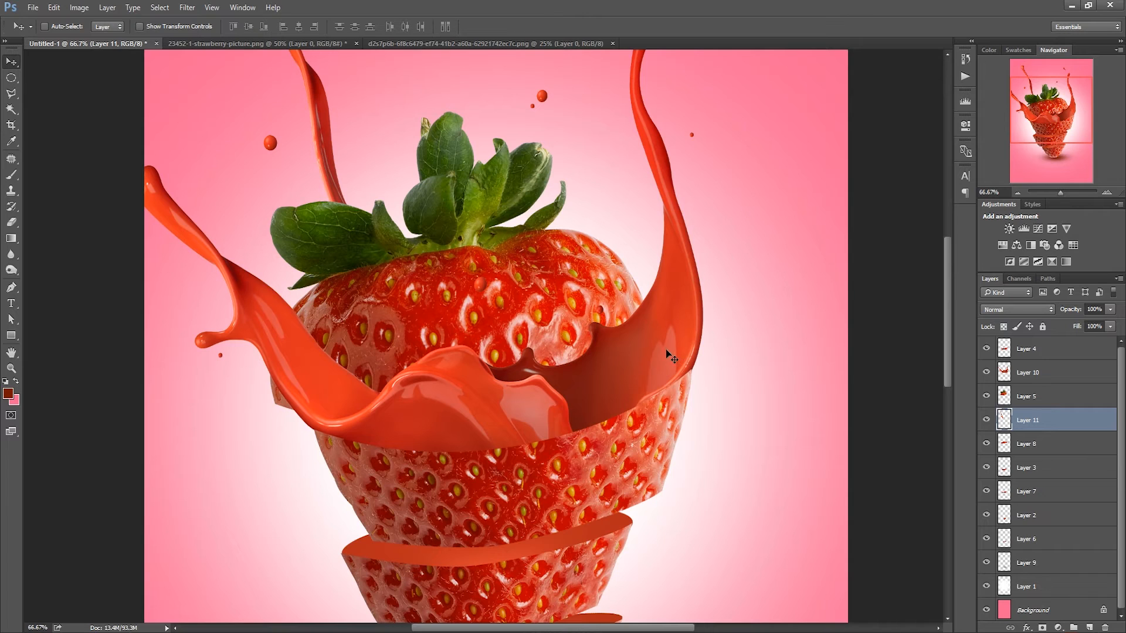
right_click(550, 319)
click(569, 327)
drag(733, 385, 746, 368)
ctrl+click(1003, 396)
drag(665, 397, 684, 380)
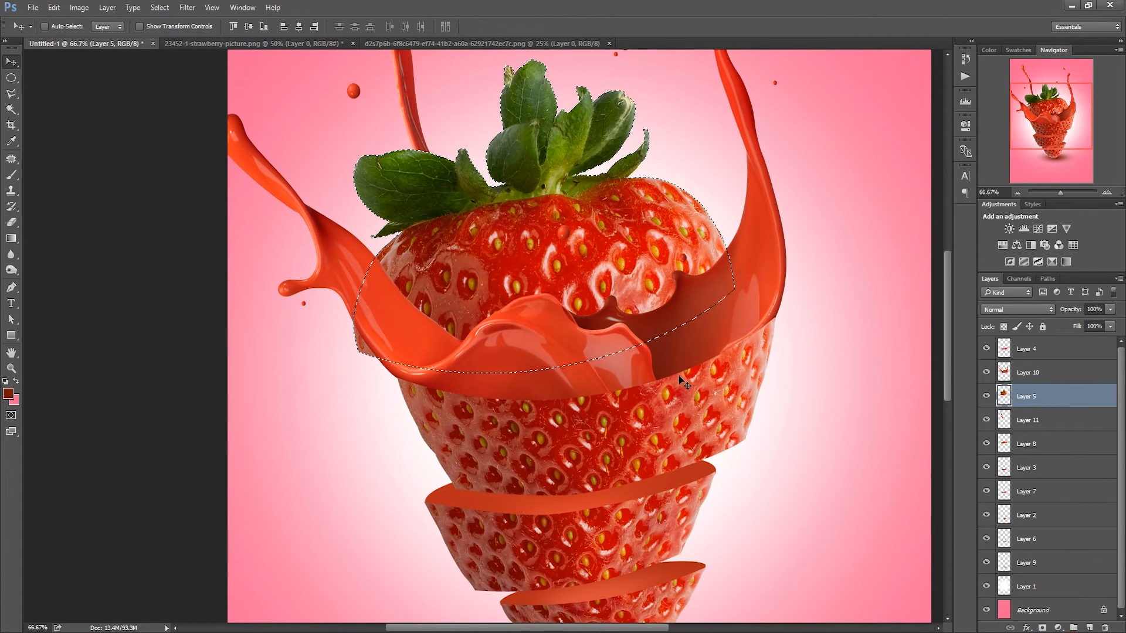
Step: Start a subtracting Polygonal Lasso outline on the top piece's selection, tracing the crest of the splash's front wave from its right end
scroll(702, 331, up, 3)
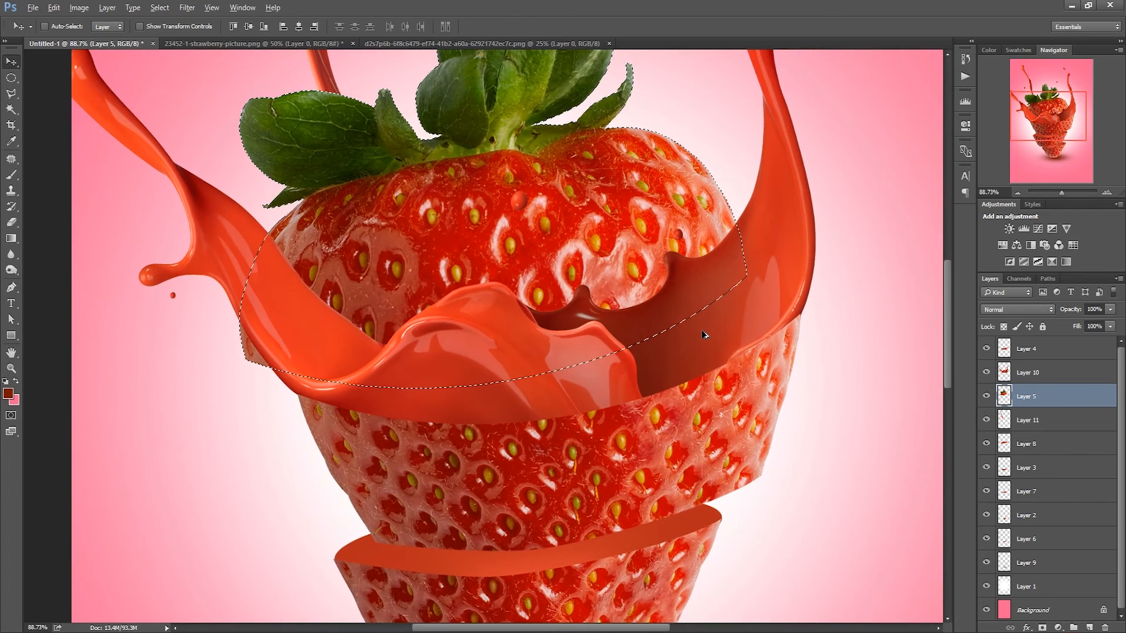
scroll(704, 333, up, 4)
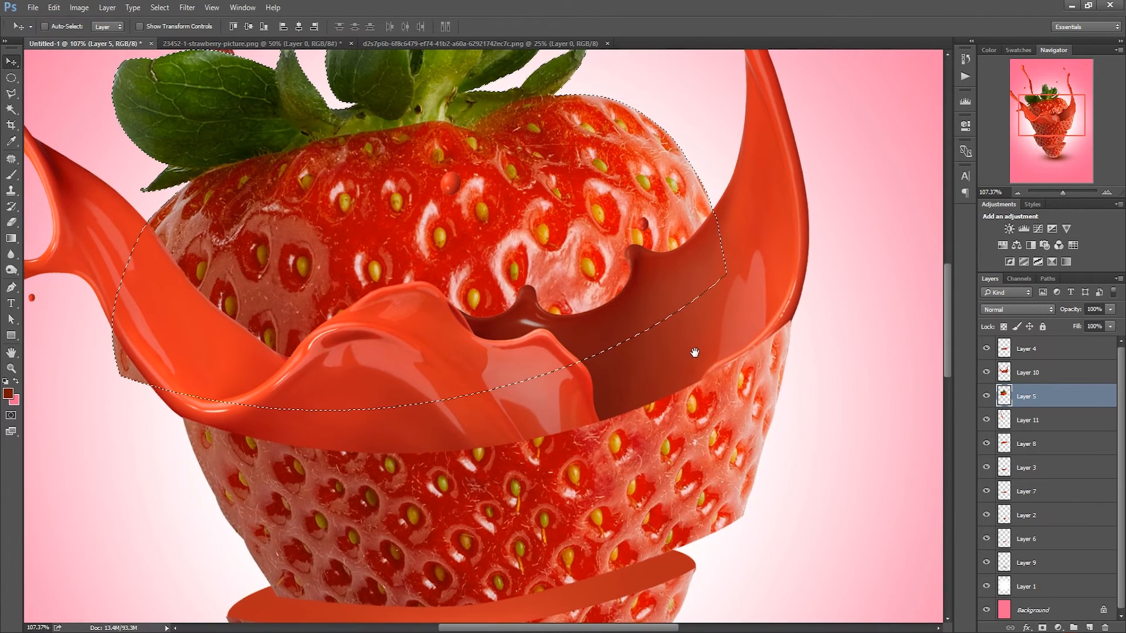
click(7, 99)
scroll(618, 359, up, 3)
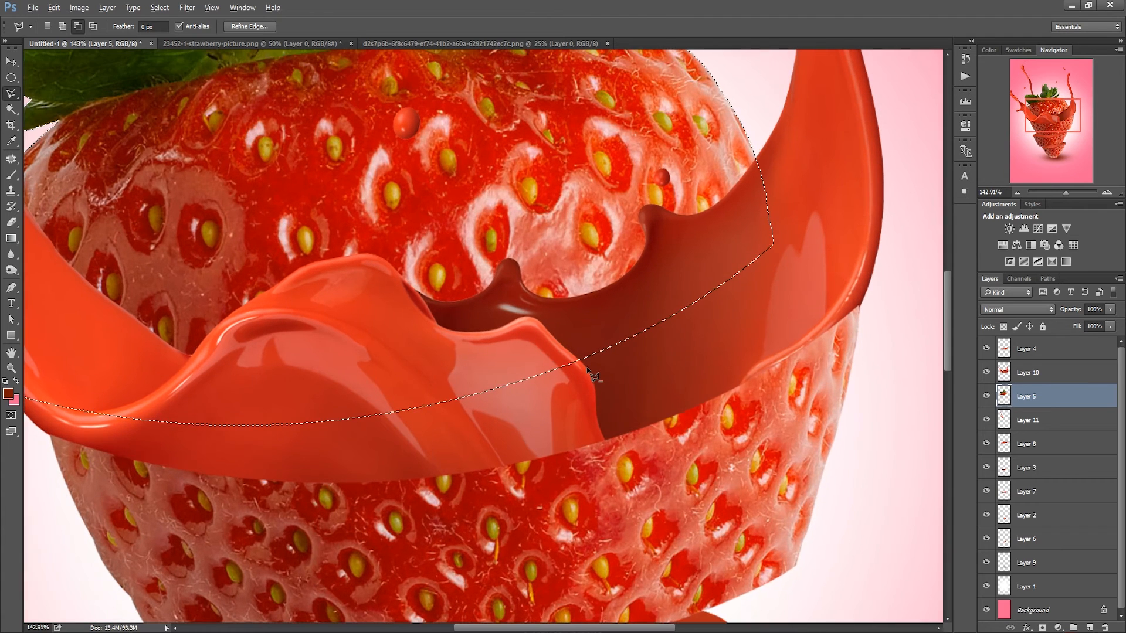
scroll(589, 371, up, 1)
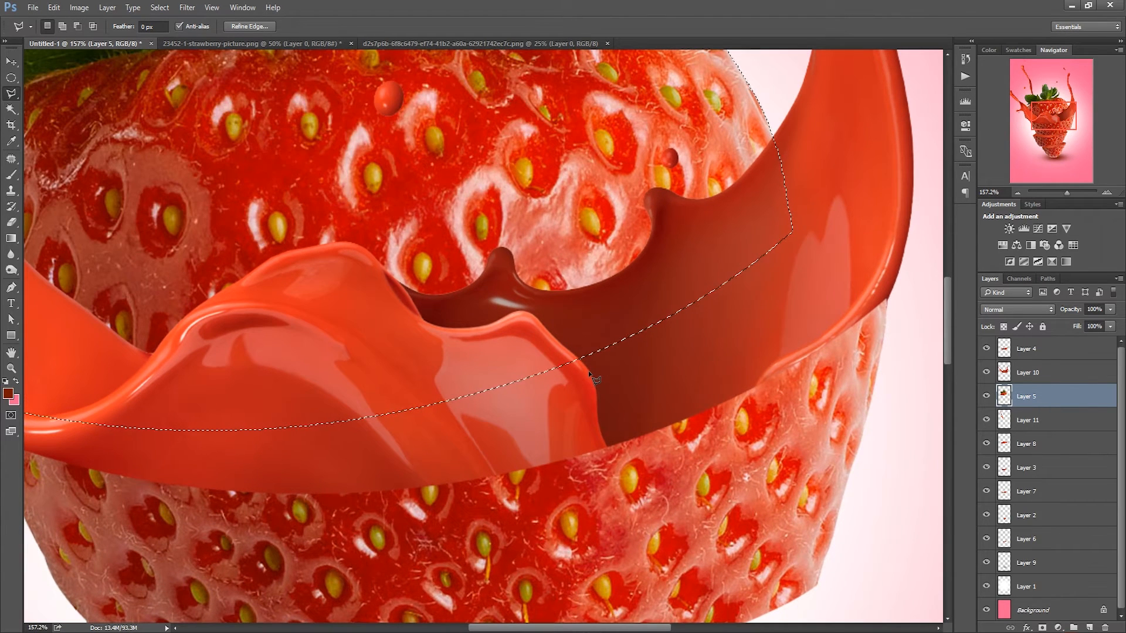
key(alt)
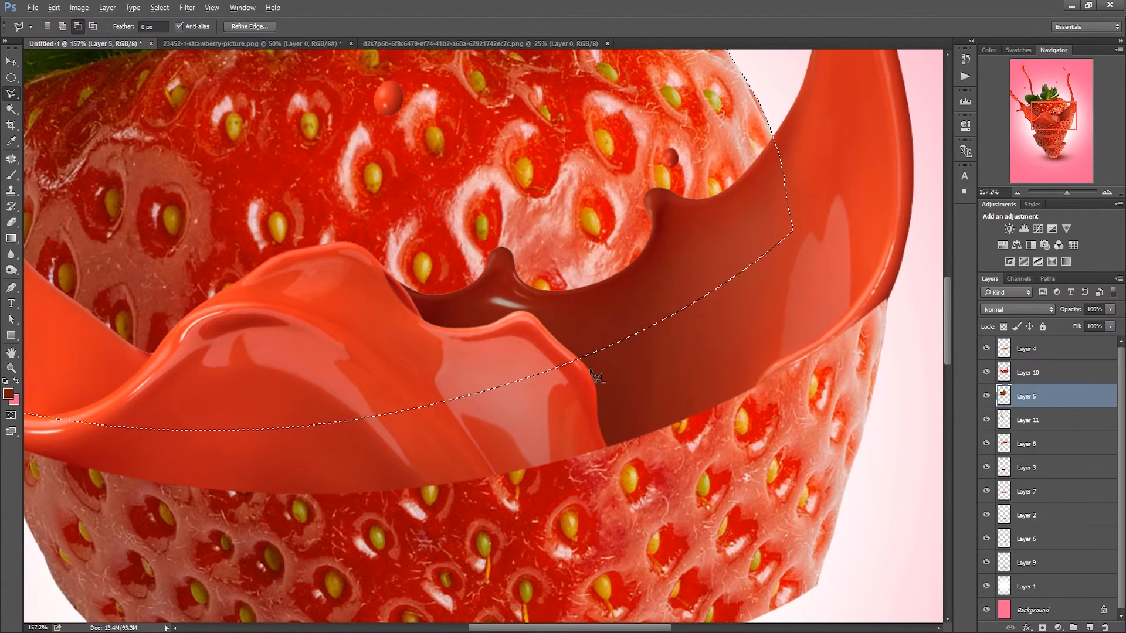
click(574, 354)
click(489, 325)
click(471, 328)
click(424, 321)
drag(192, 319, 409, 309)
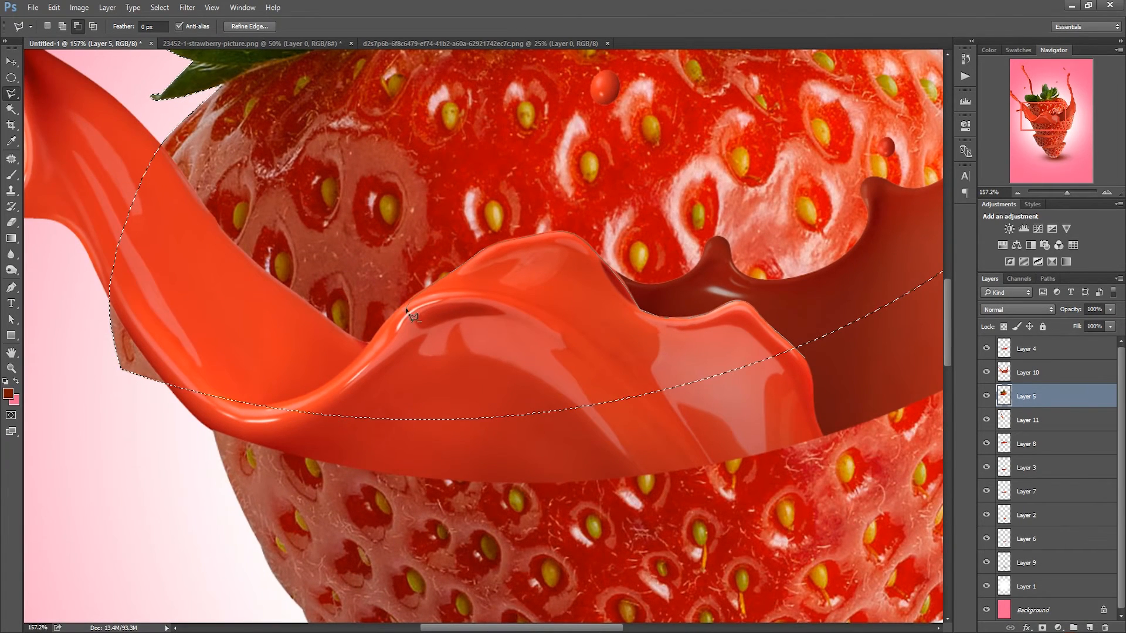
Step: Continue the subtracting outline to the wave's left end and around below it, closing it to exclude the front wave from the selection
click(379, 331)
click(156, 387)
click(157, 453)
click(393, 538)
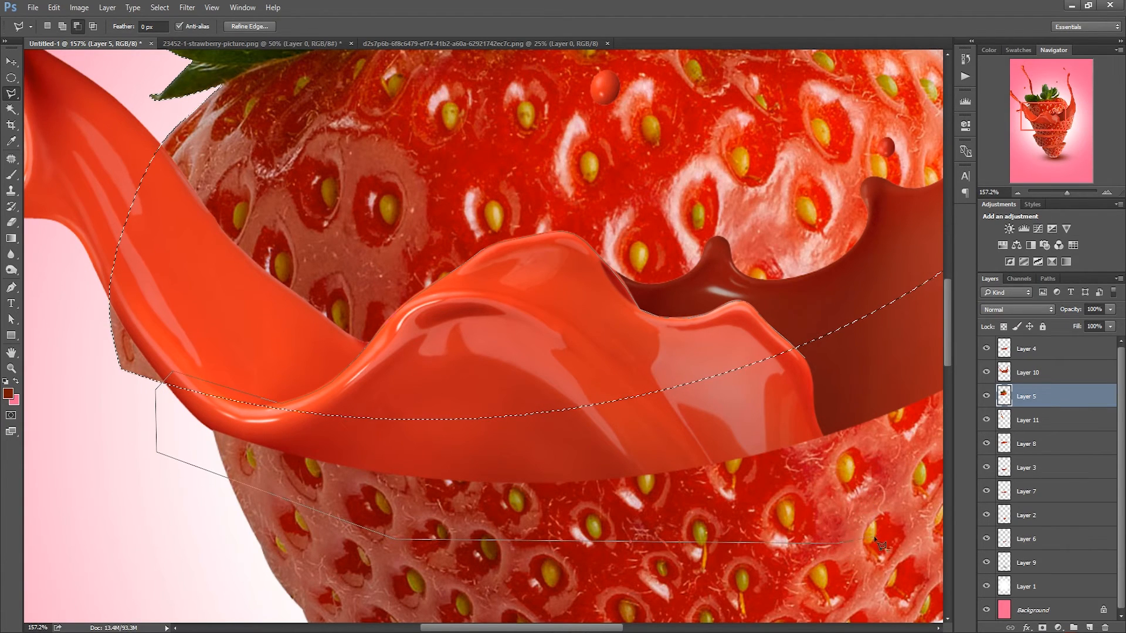
drag(866, 517, 577, 470)
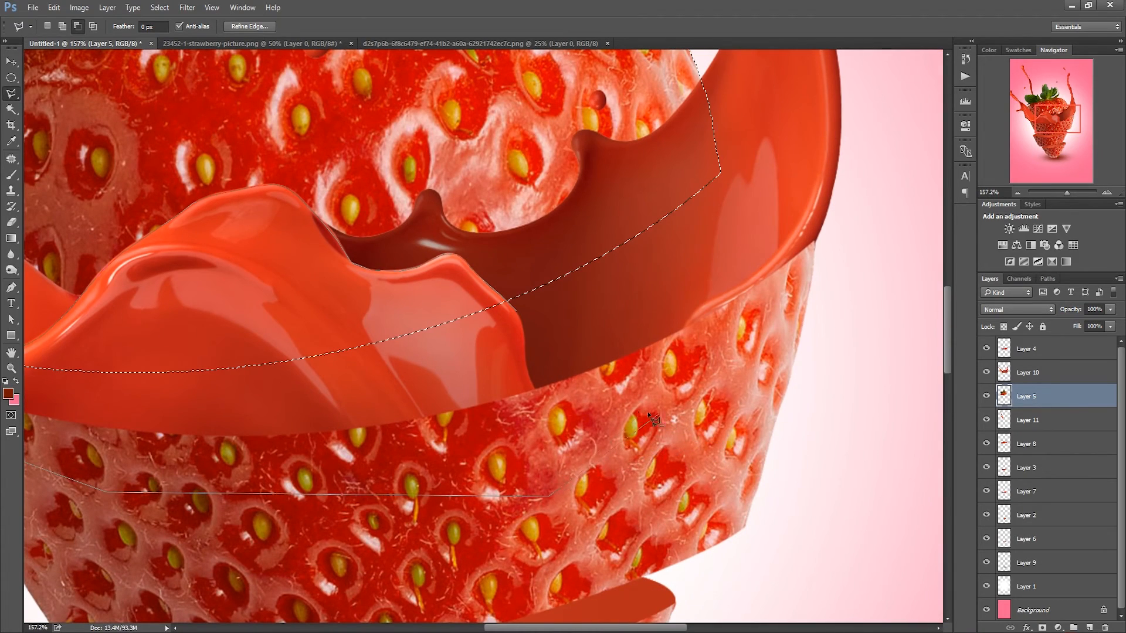
scroll(640, 412, down, 3)
scroll(644, 413, down, 3)
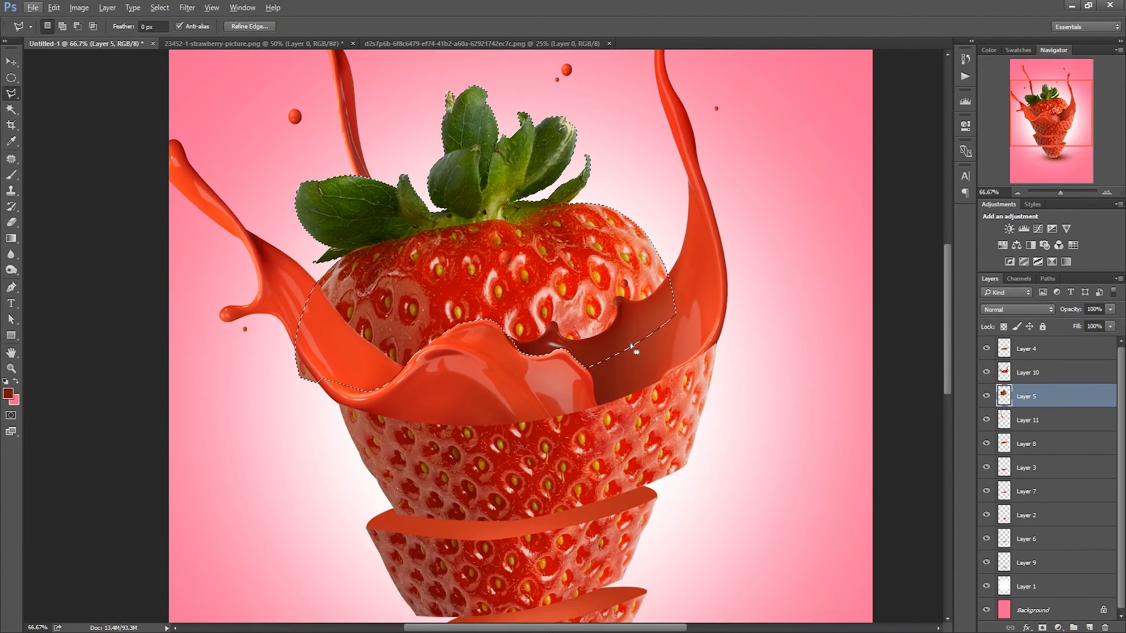
right_click(628, 294)
click(676, 406)
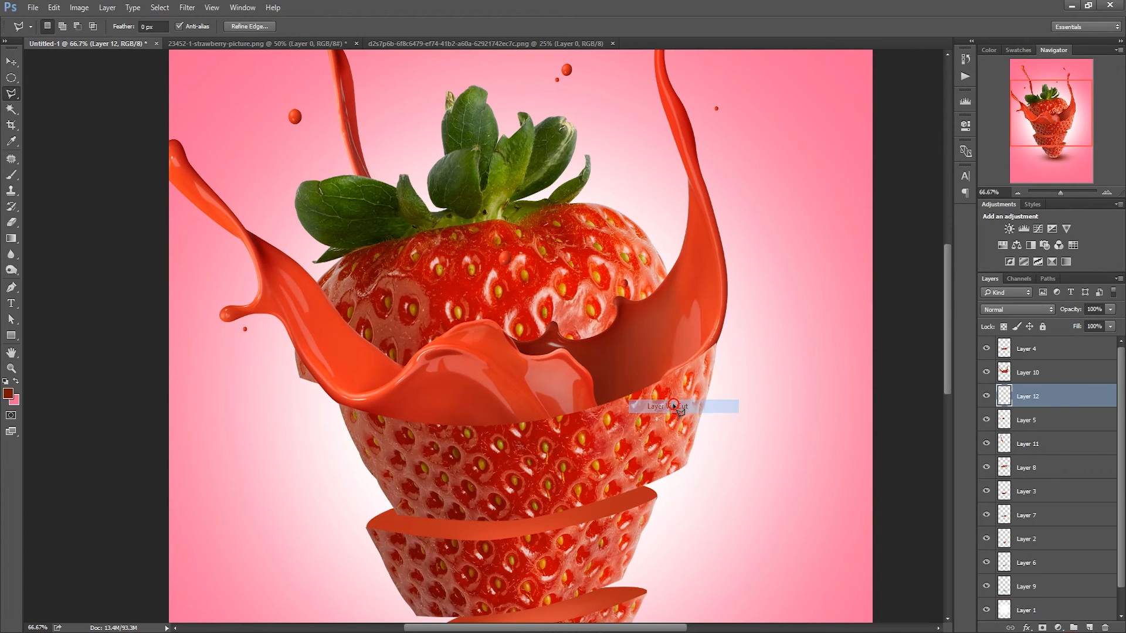
key(v)
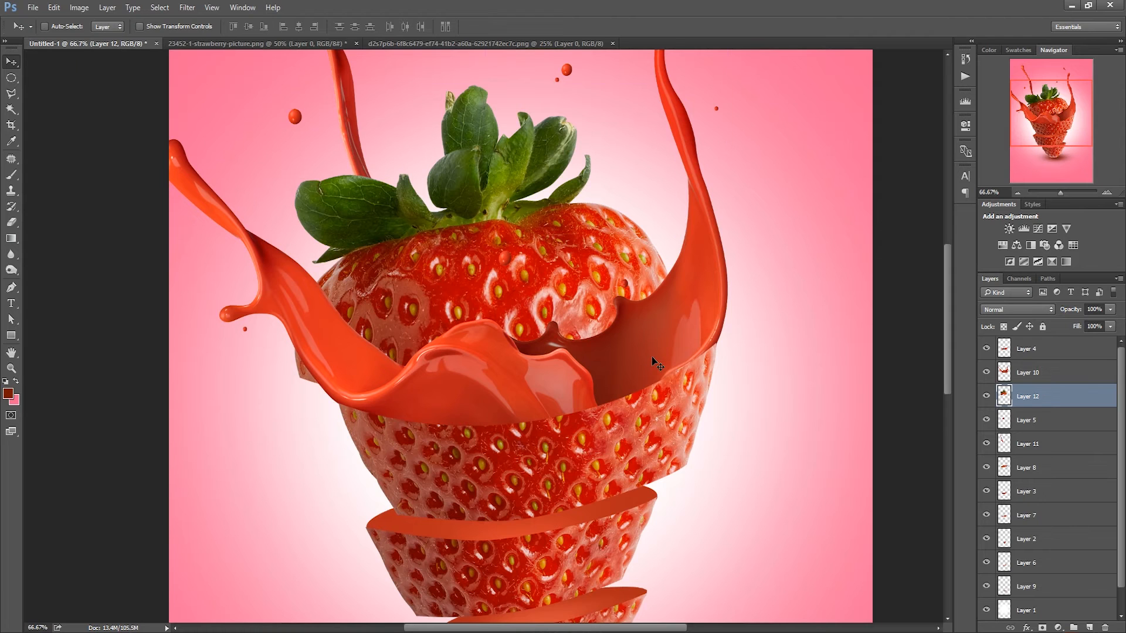
key(ctrl+z)
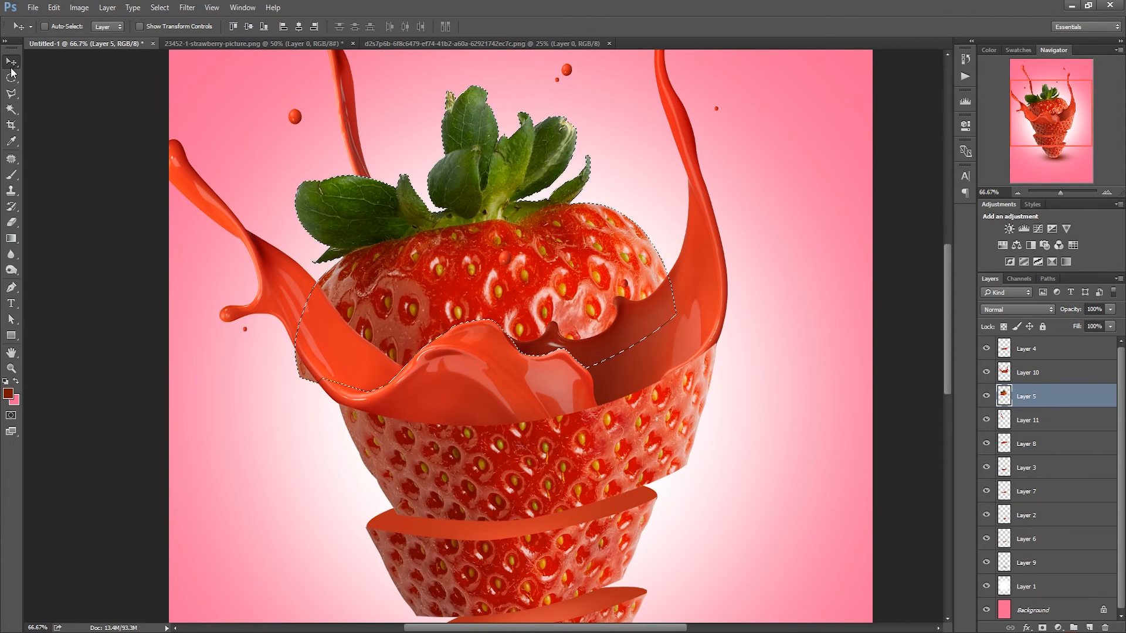
Step: Activate the splash layer (Layer 10), cut the selected area to its own layer, and move that layer beneath the top strawberry piece
click(11, 76)
click(1049, 374)
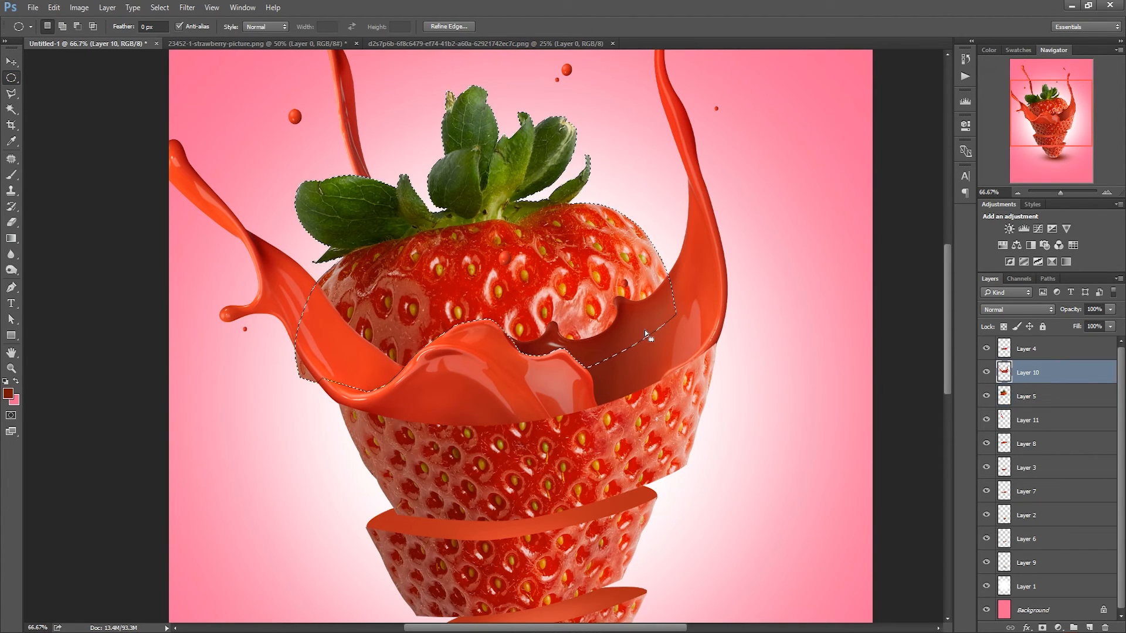
right_click(645, 334)
click(675, 433)
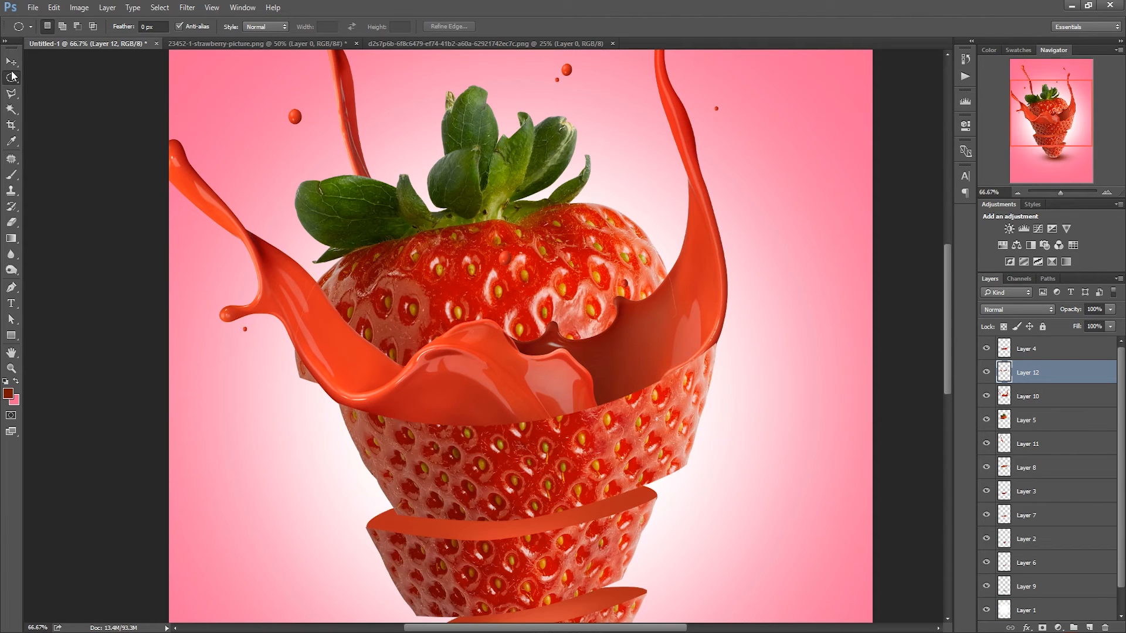
key(v)
drag(1022, 372, 1024, 430)
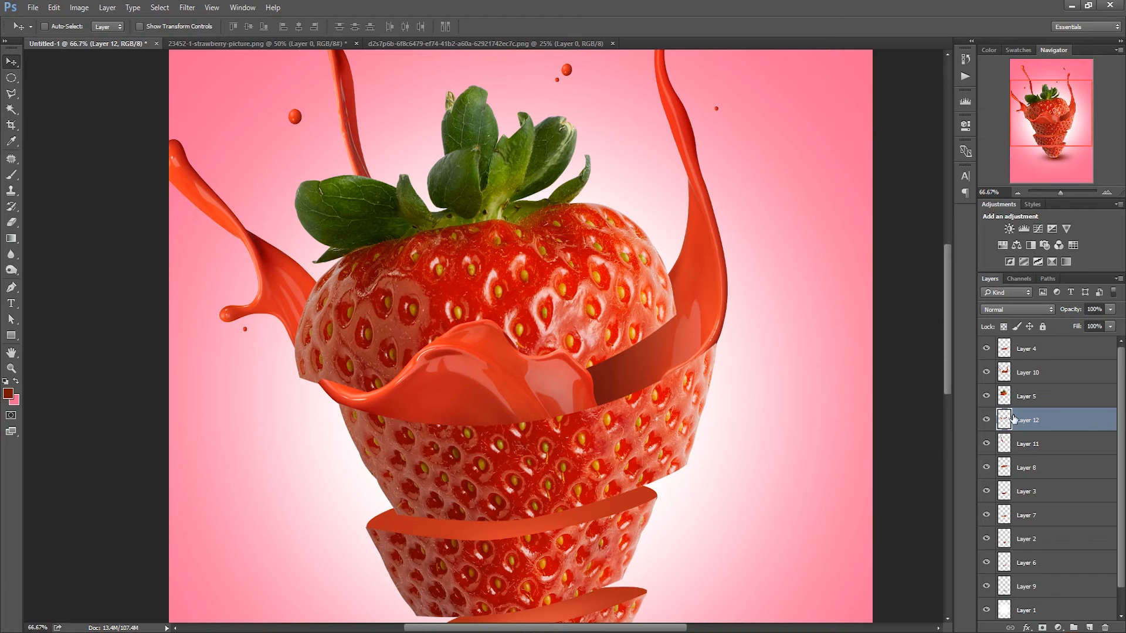
Step: On Layer 10, outline the thin area where the front wave's left end meets the top piece's lower edge, delete it and deselect
drag(711, 383, 755, 363)
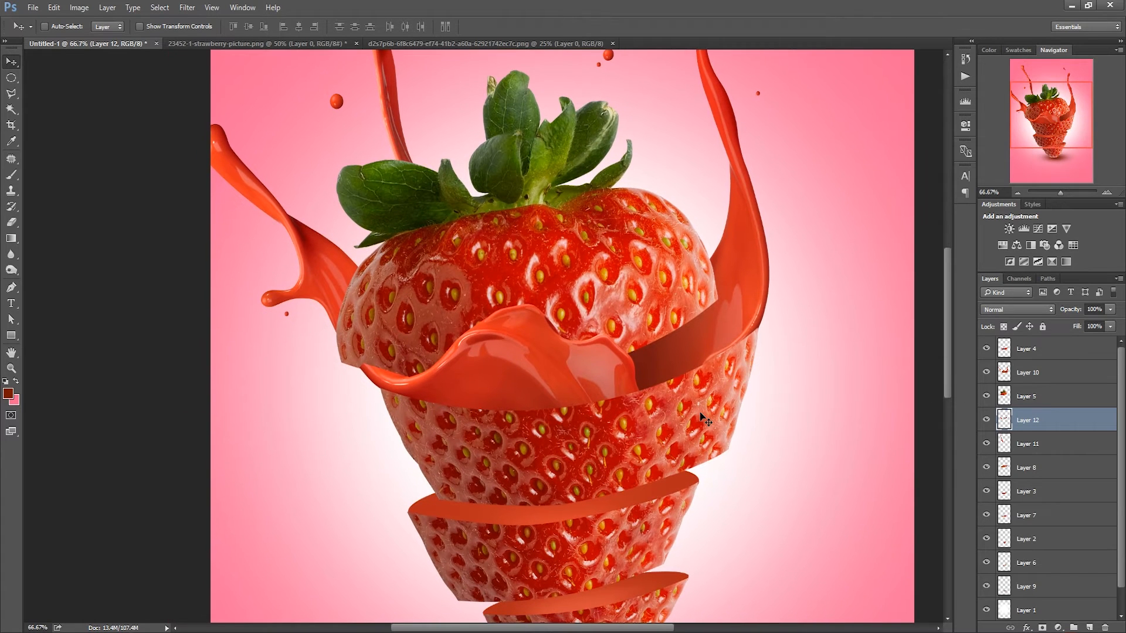
drag(699, 412, 791, 396)
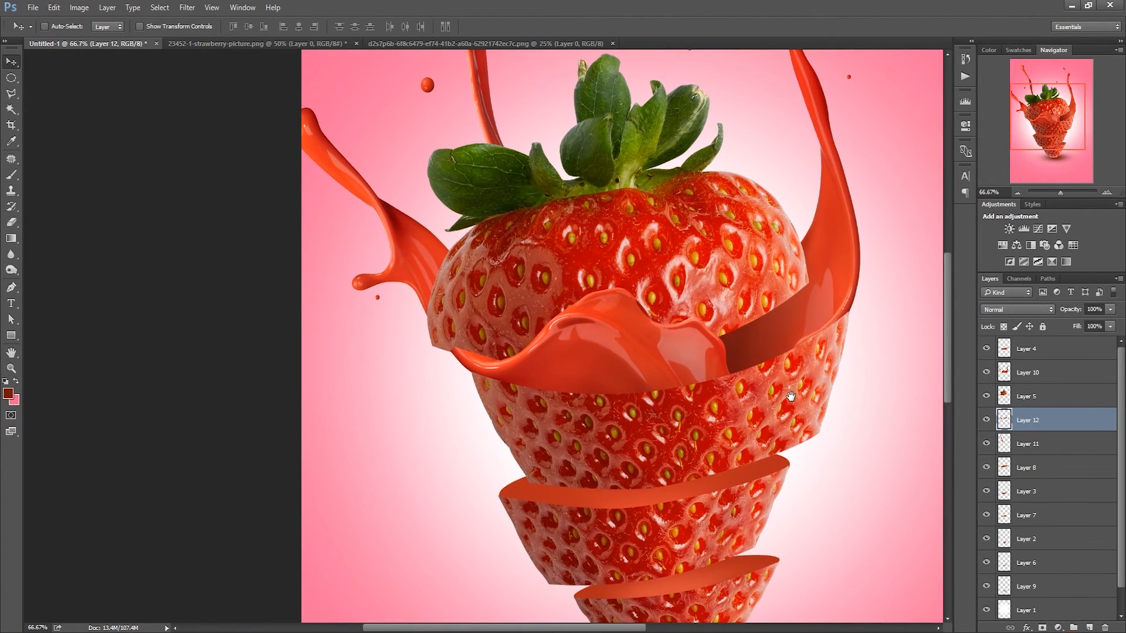
scroll(786, 396, down, 3)
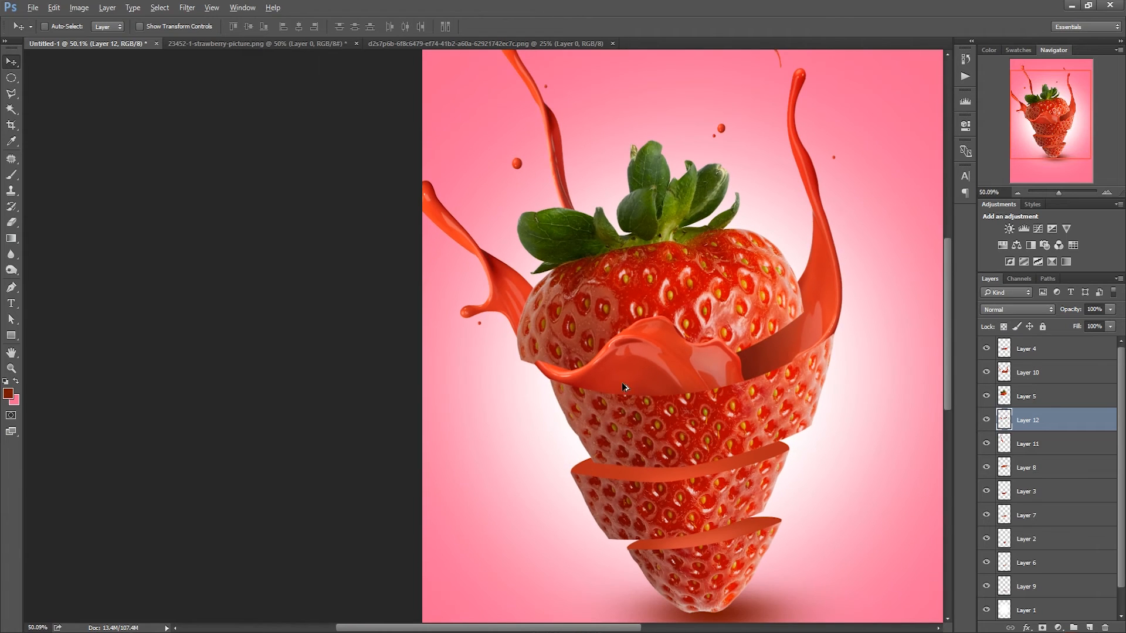
scroll(530, 371, up, 5)
scroll(530, 371, up, 2)
right_click(556, 368)
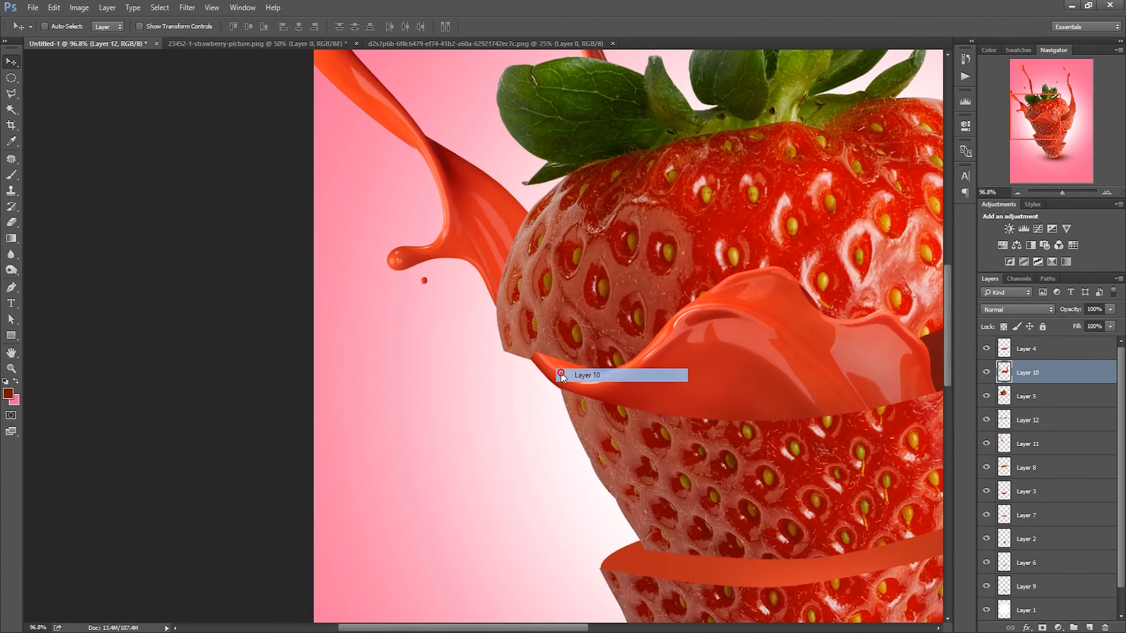
click(566, 374)
scroll(572, 368, up, 3)
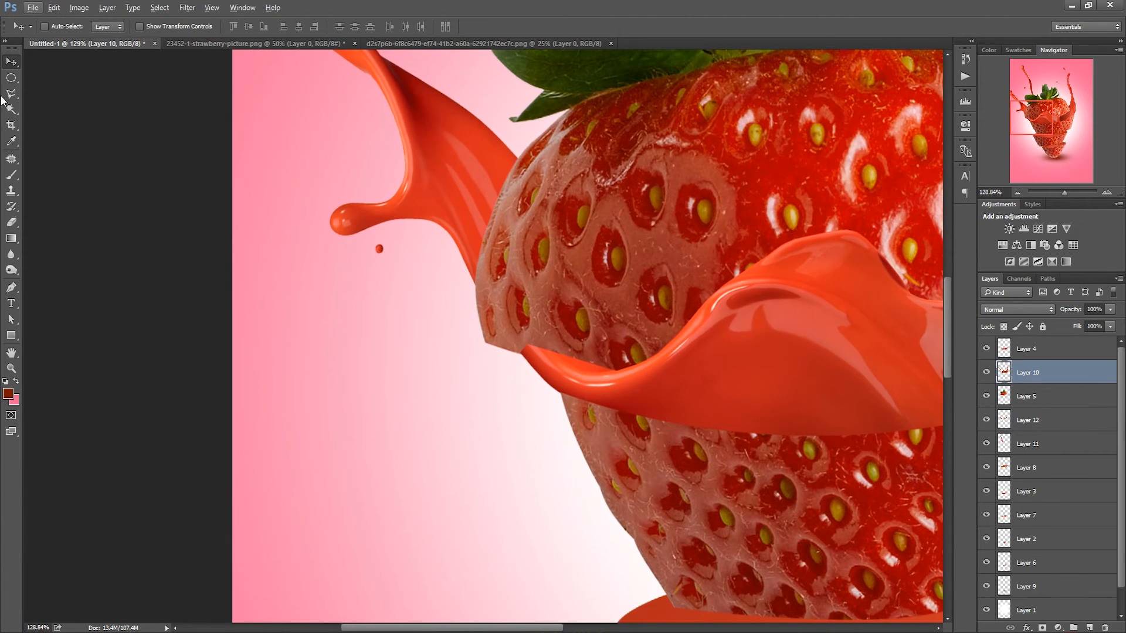
click(11, 95)
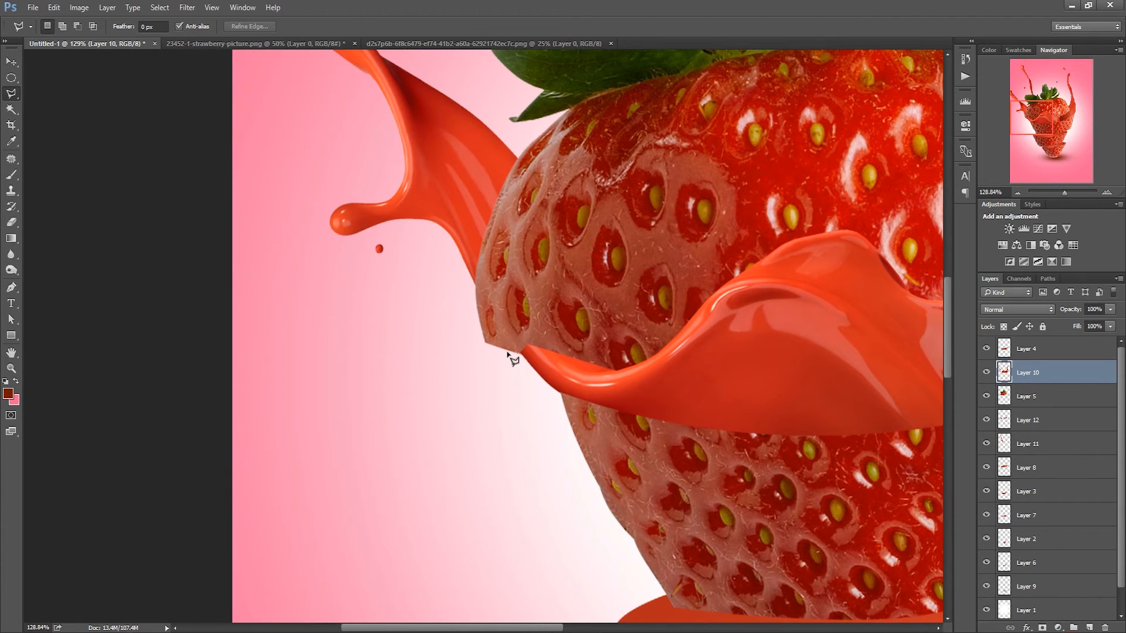
click(522, 353)
click(636, 346)
click(550, 330)
click(507, 331)
click(507, 350)
click(522, 353)
key(Delete)
key(ctrl+d)
Step: Review the whole poster, checking how the splash wraps around the upper strawberry pieces
key(ctrl+minus)
key(ctrl+minus)
scroll(705, 405, down, 5)
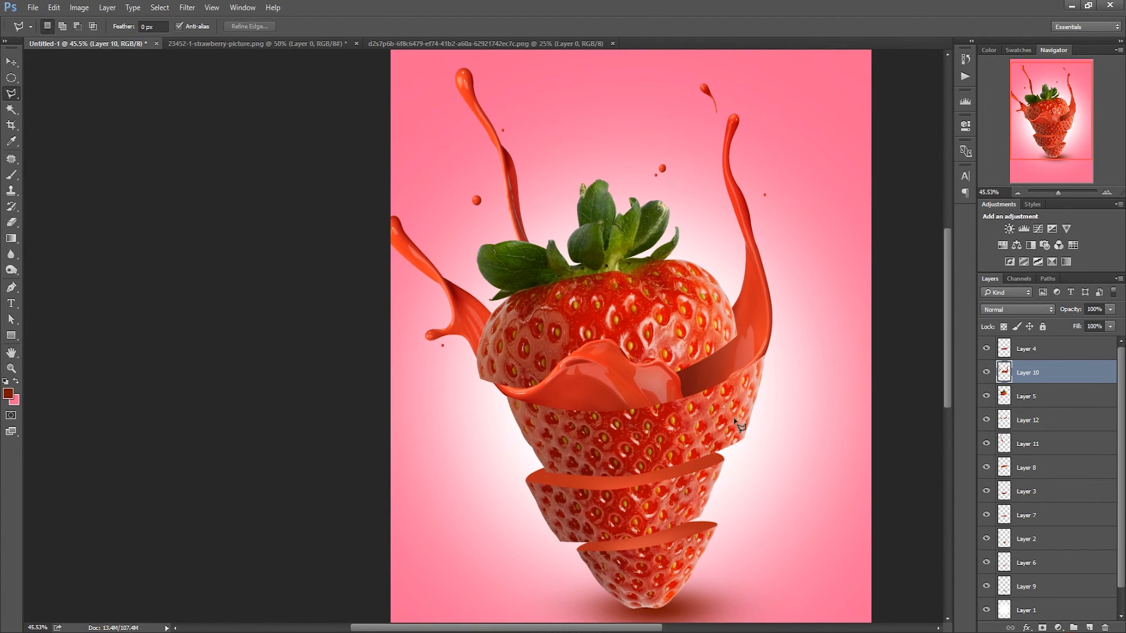
scroll(734, 418, down, 3)
drag(751, 440, 576, 356)
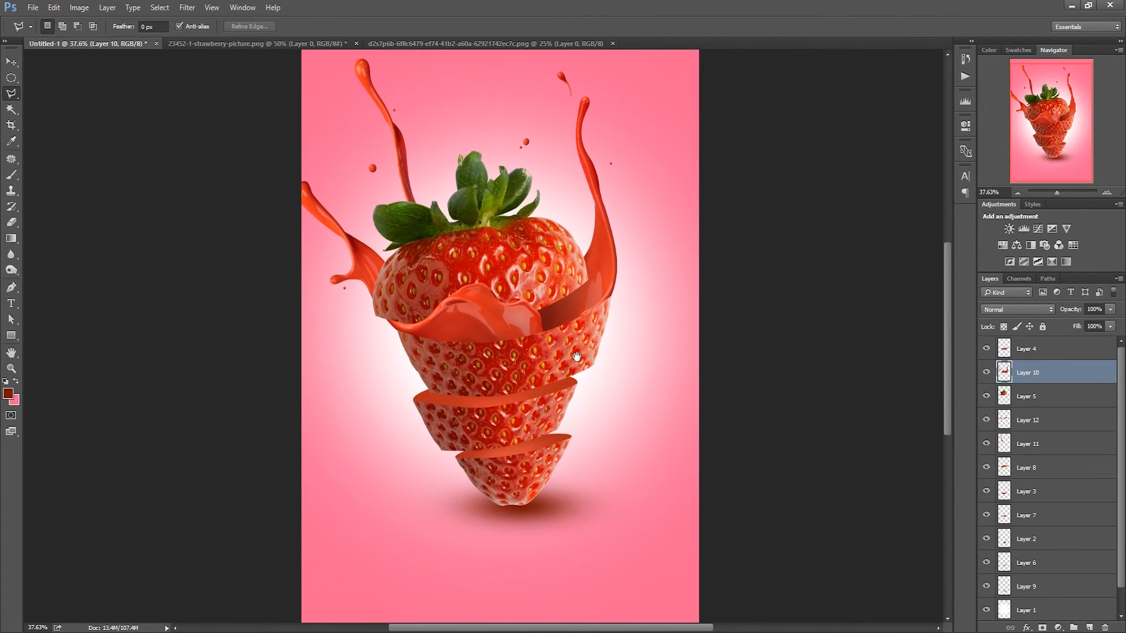
scroll(555, 371, up, 2)
scroll(554, 369, up, 1)
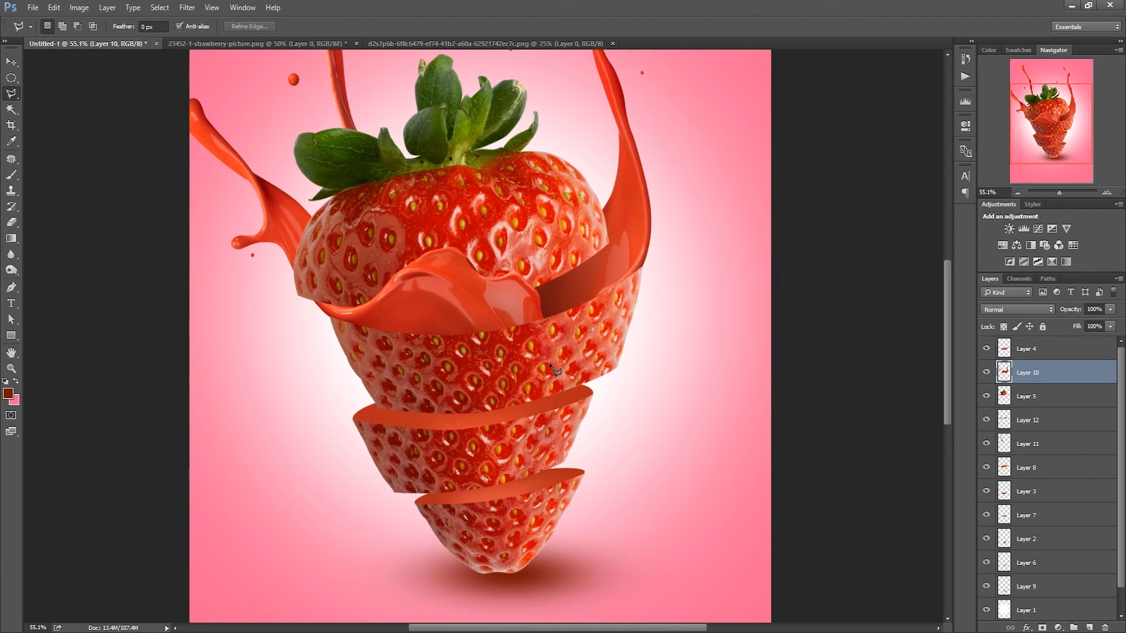
Step: Select the third strawberry piece together with its cut surface (Layer 3 and Layer 7) and move them slightly up towards the piece above
key(v)
right_click(585, 395)
click(587, 400)
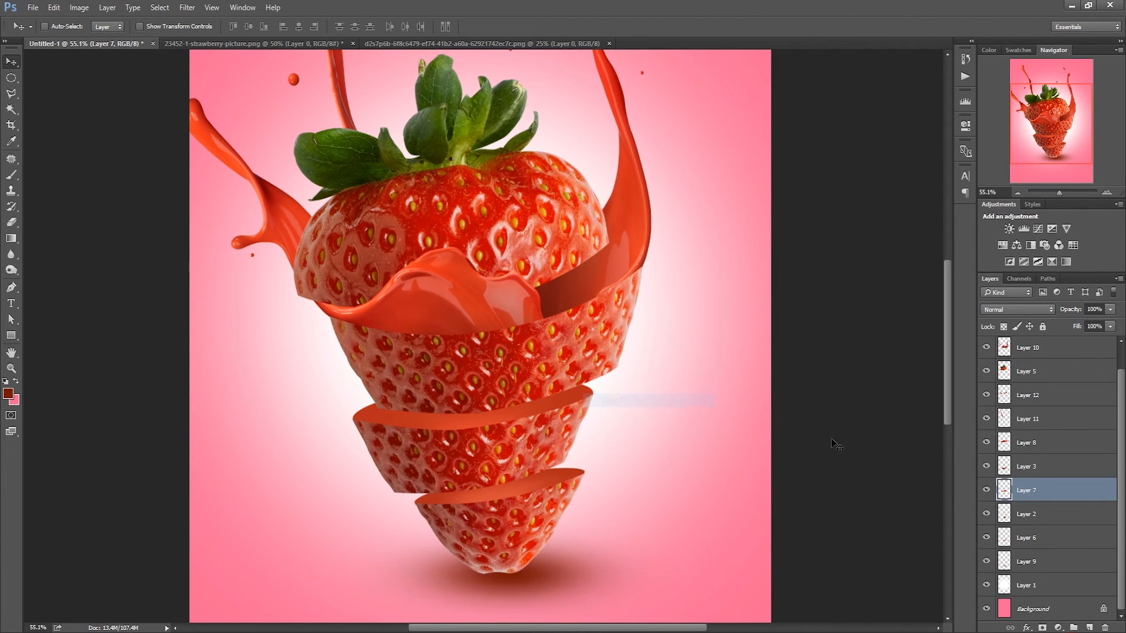
ctrl+click(1031, 517)
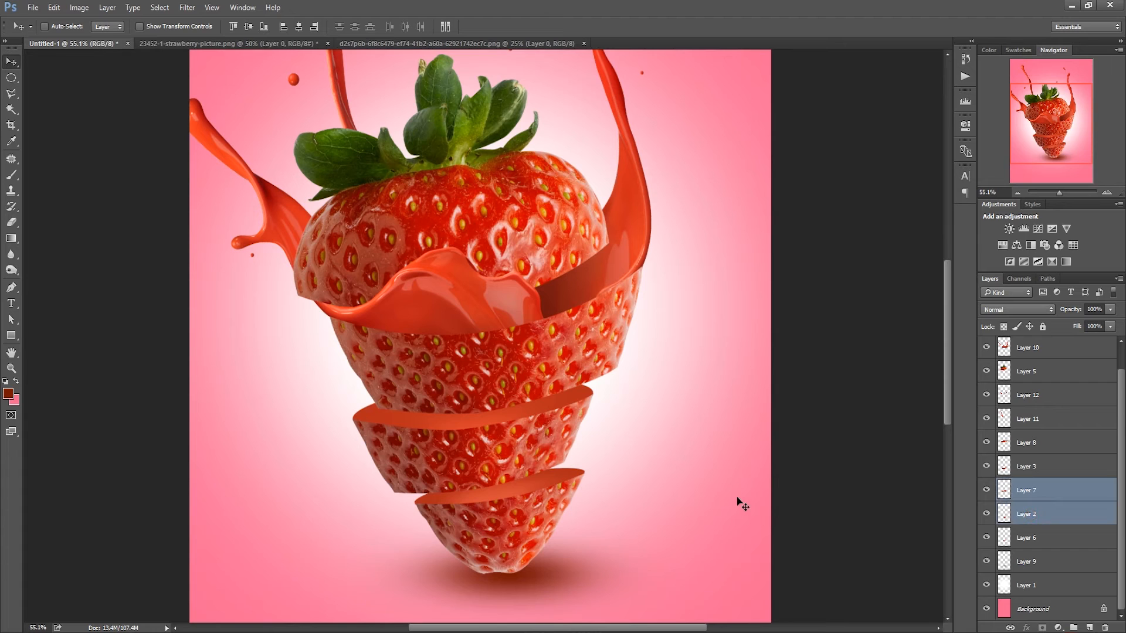
right_click(578, 405)
click(586, 406)
right_click(578, 430)
click(587, 431)
ctrl+click(1026, 490)
drag(746, 479, 751, 474)
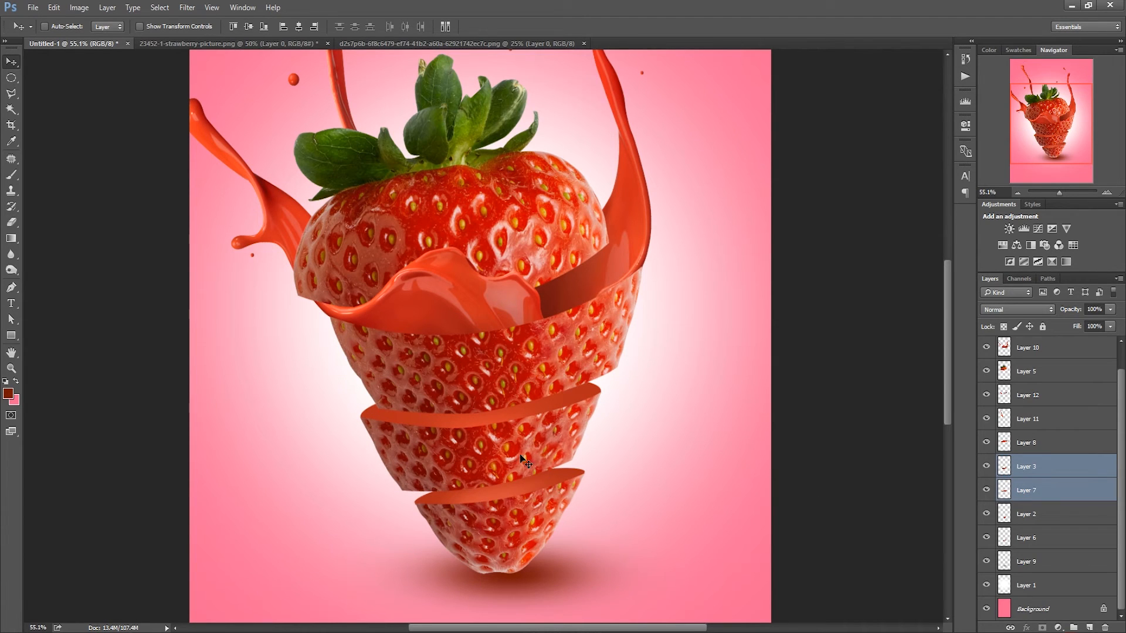
drag(520, 456, 511, 449)
Step: Select the bottom strawberry piece with its cut surface (Layer 2 and Layer 6) and move them up close beneath the third piece
right_click(526, 485)
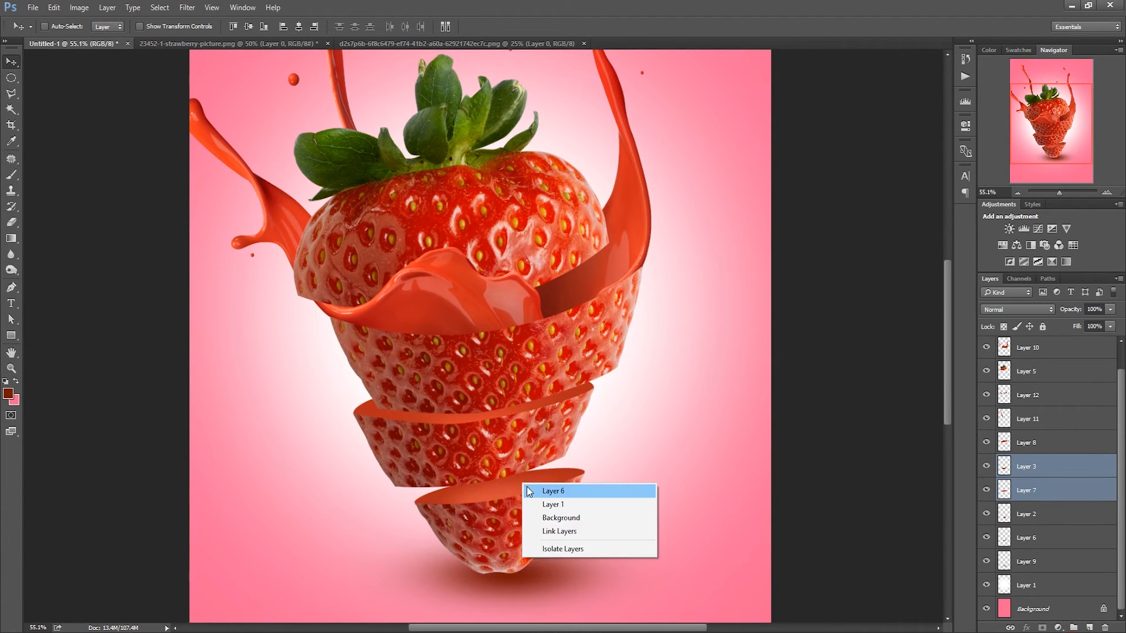
click(553, 491)
ctrl+shift+click(544, 510)
drag(545, 510, 553, 491)
Step: Switch to the splash image document and outline the small tailed droplet at its far left with the Polygonal Lasso
scroll(653, 441, down, 1)
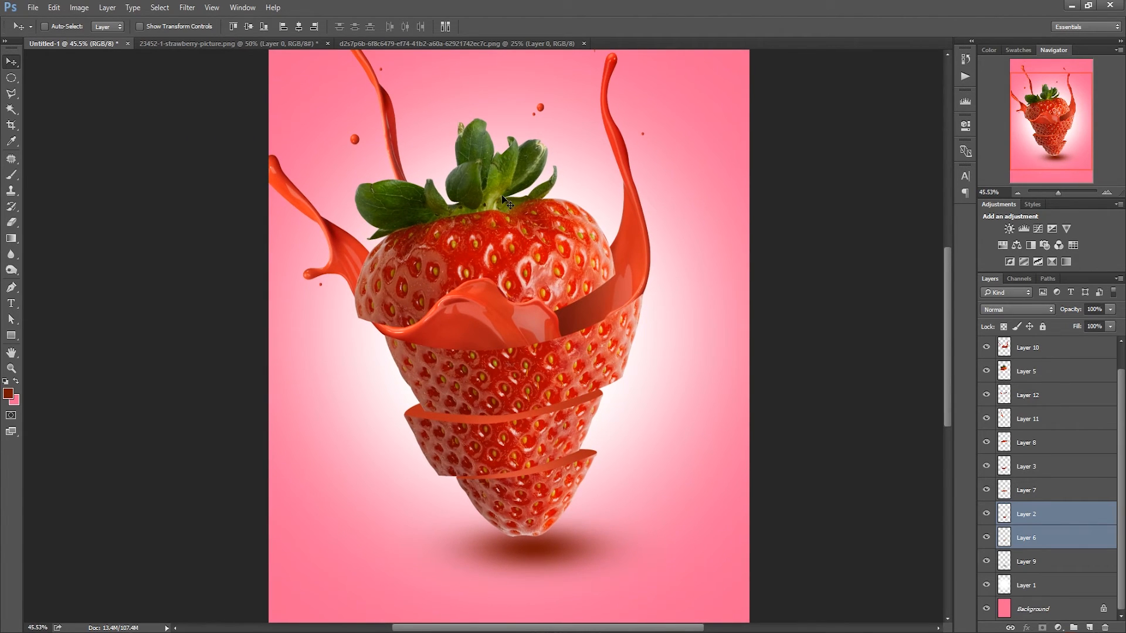
scroll(433, 110, down, 2)
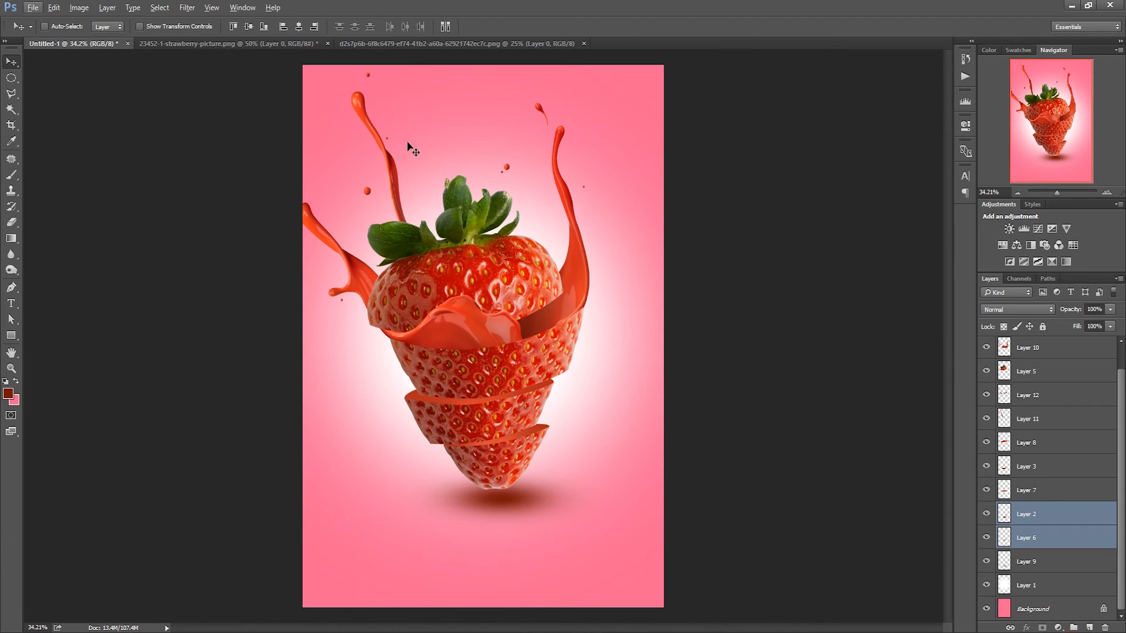
click(384, 43)
key(l)
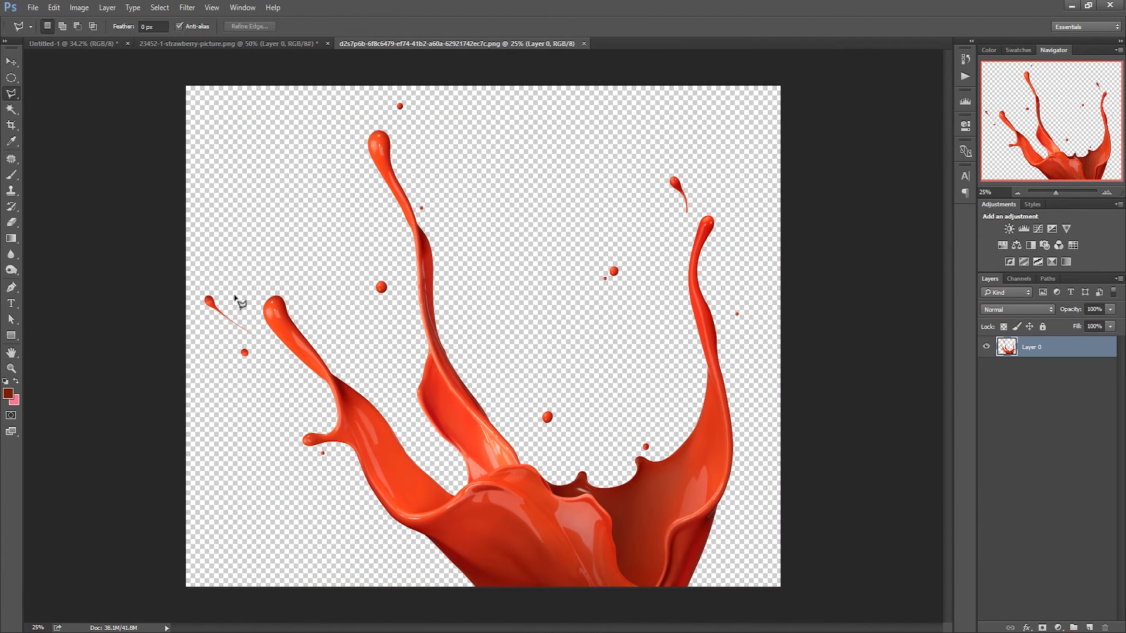
click(234, 296)
click(264, 336)
click(260, 343)
click(232, 336)
click(203, 303)
click(198, 288)
click(230, 287)
click(235, 295)
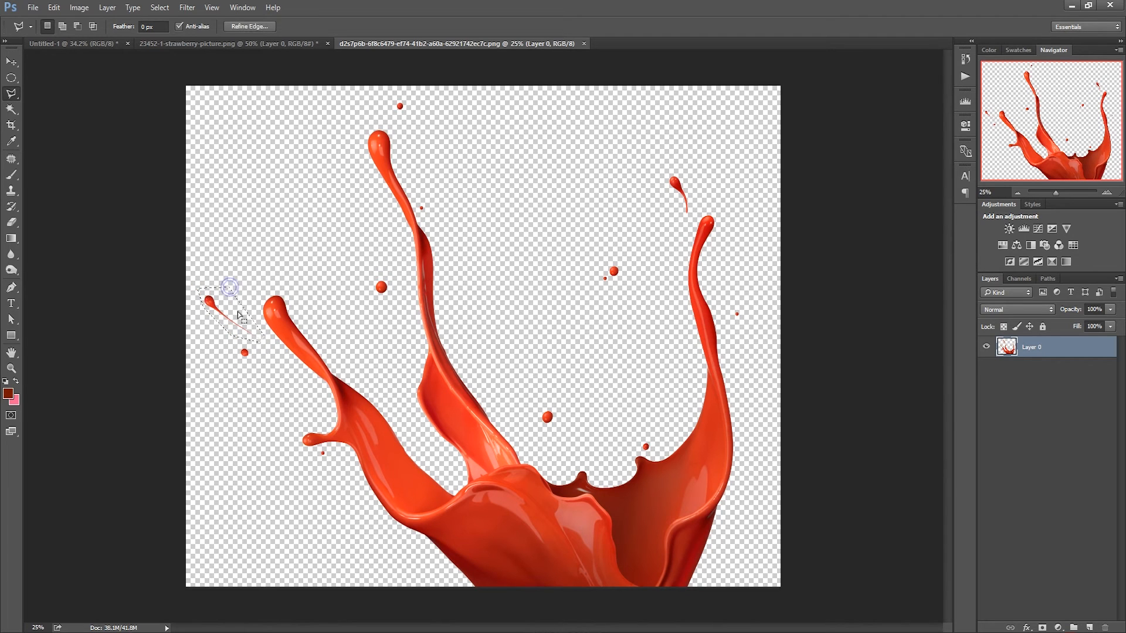
Step: Copy the outlined droplet to its own layer and bring it into the strawberry poster document
right_click(238, 311)
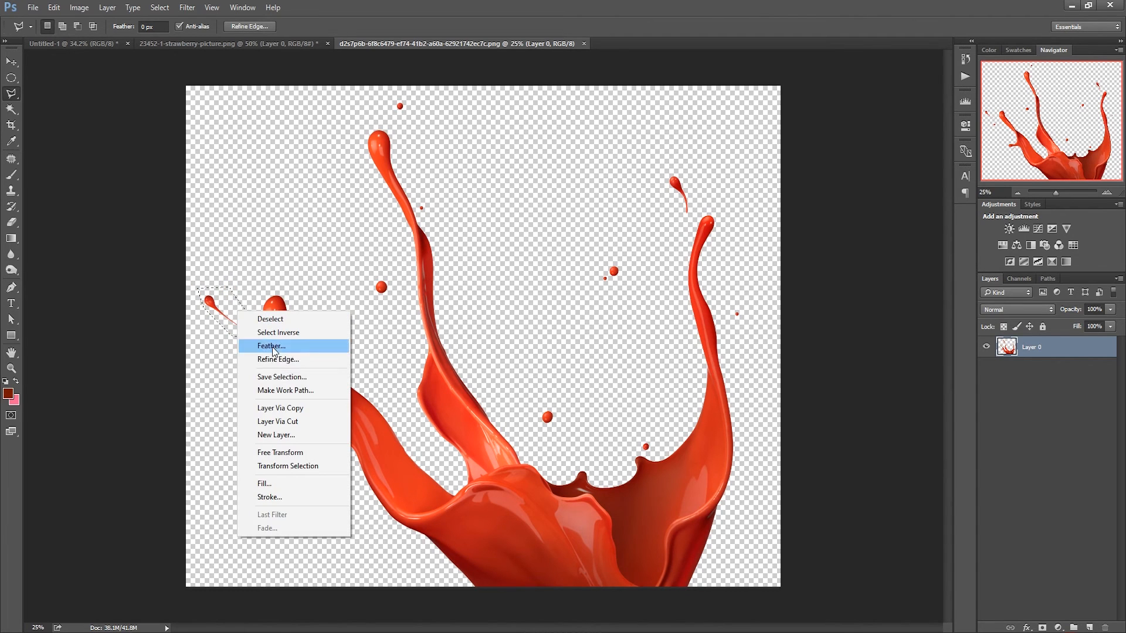
click(298, 408)
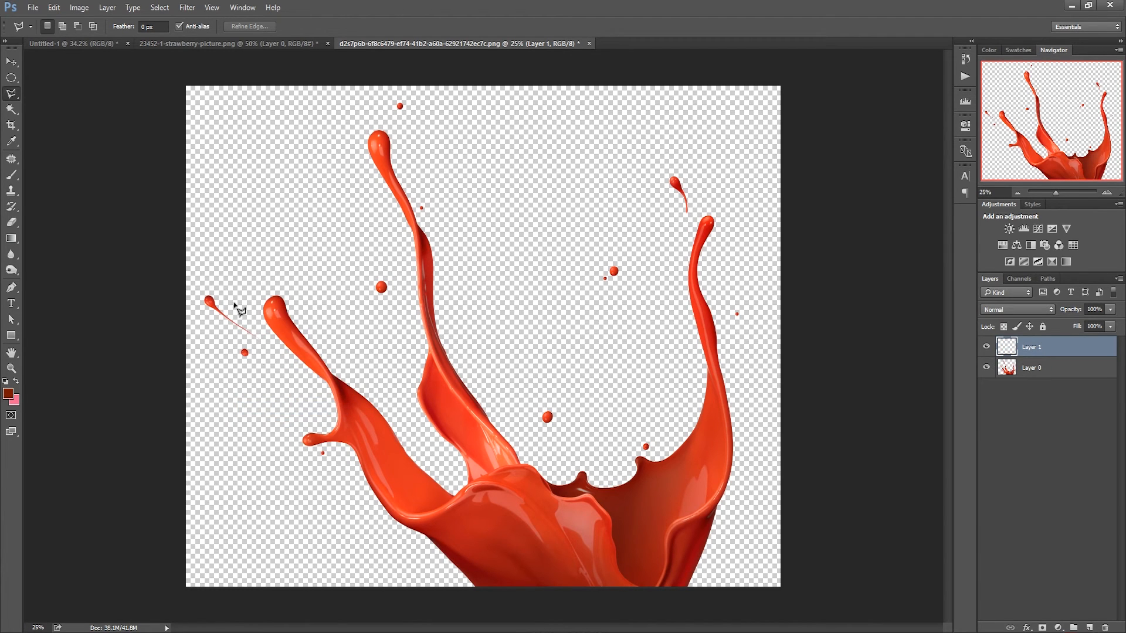
click(12, 61)
mouse_move(246, 292)
mouse_down()
mouse_move(269, 257)
mouse_move(234, 100)
mouse_move(165, 41)
mouse_move(111, 47)
mouse_move(194, 97)
mouse_up()
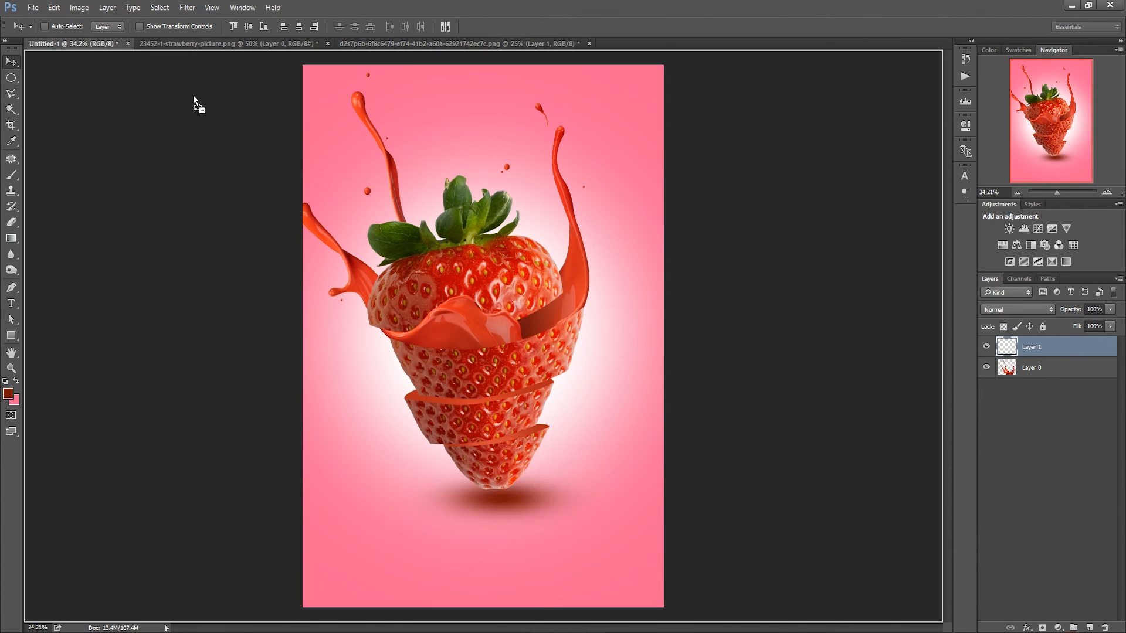
Step: Place the droplet at the left end of the third piece's cut, stacked between Layer 3 and Layer 7
drag(452, 374, 463, 431)
drag(441, 421, 427, 404)
drag(1026, 494, 1030, 470)
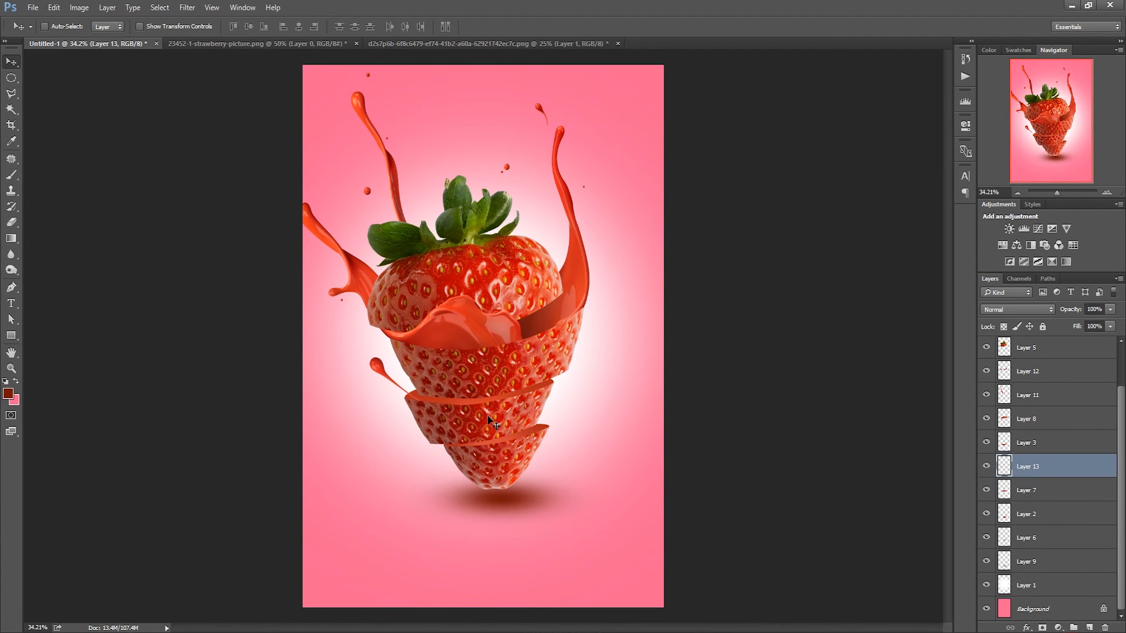
drag(401, 408, 414, 417)
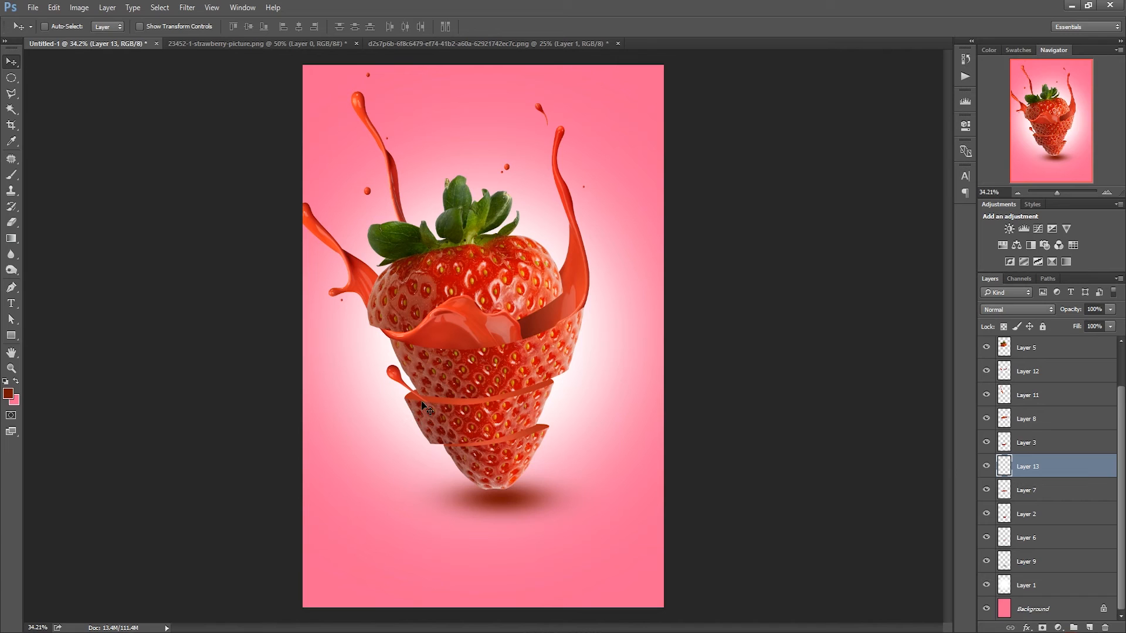
Step: Scale the droplet to about 90%, rotate it about -16° and line its tail up with the third piece's rim
key(ctrl+t)
drag(490, 453, 431, 407)
scroll(405, 405, up, 3)
drag(522, 427, 522, 421)
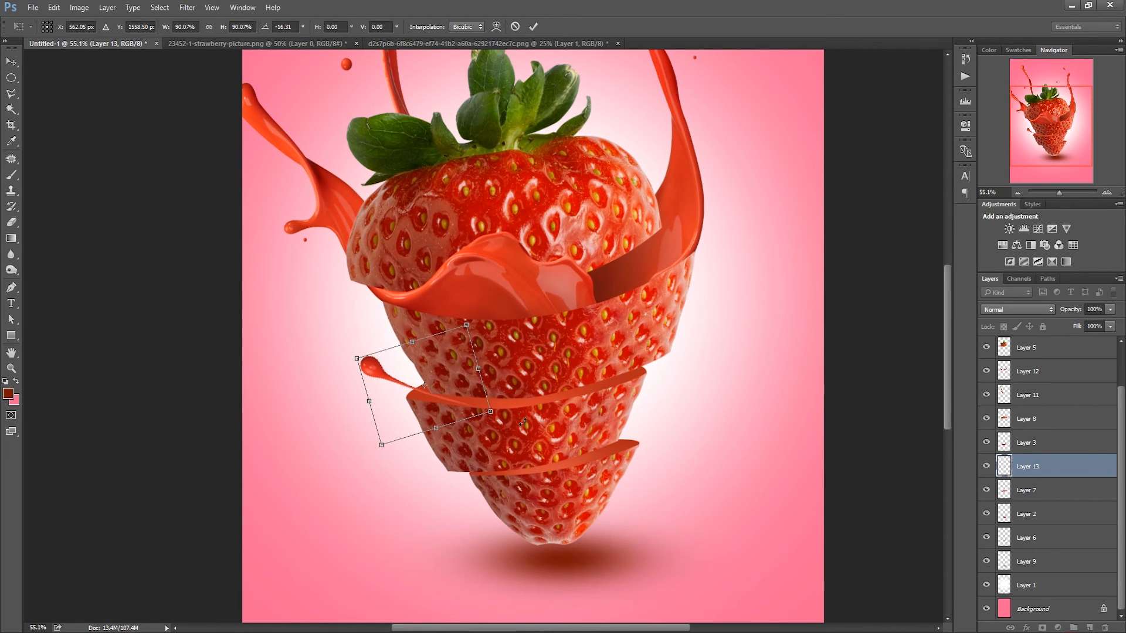
drag(463, 399, 459, 394)
key(Return)
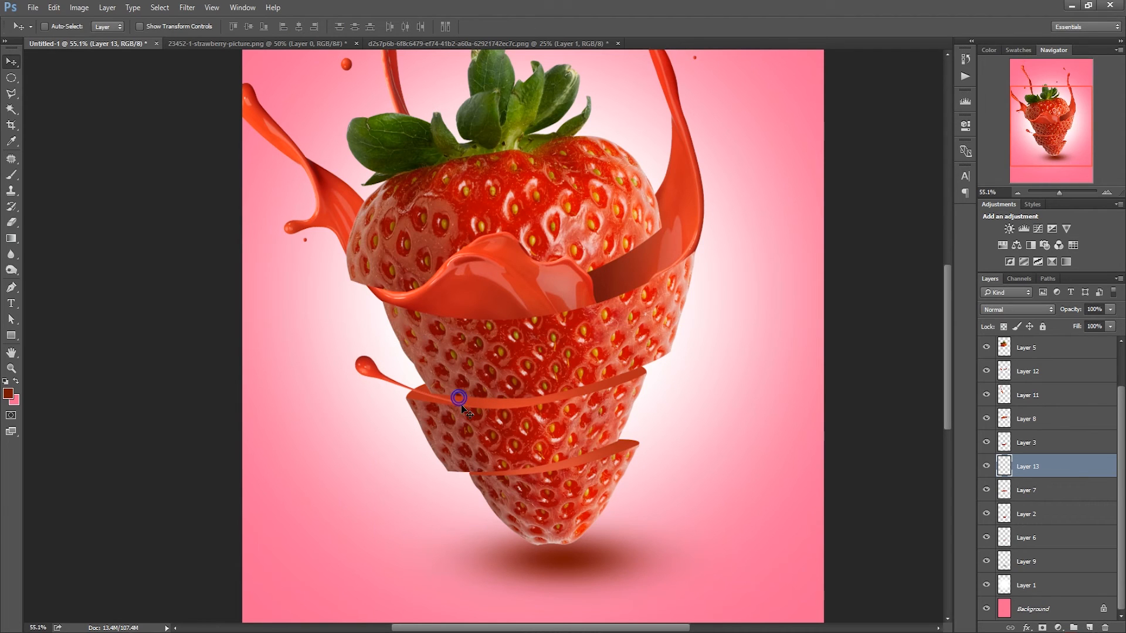
Step: Duplicate the droplet layer, scale the copy to about 49%, rotate it about 17° and place it just right of the first droplet
click(1119, 280)
click(1011, 275)
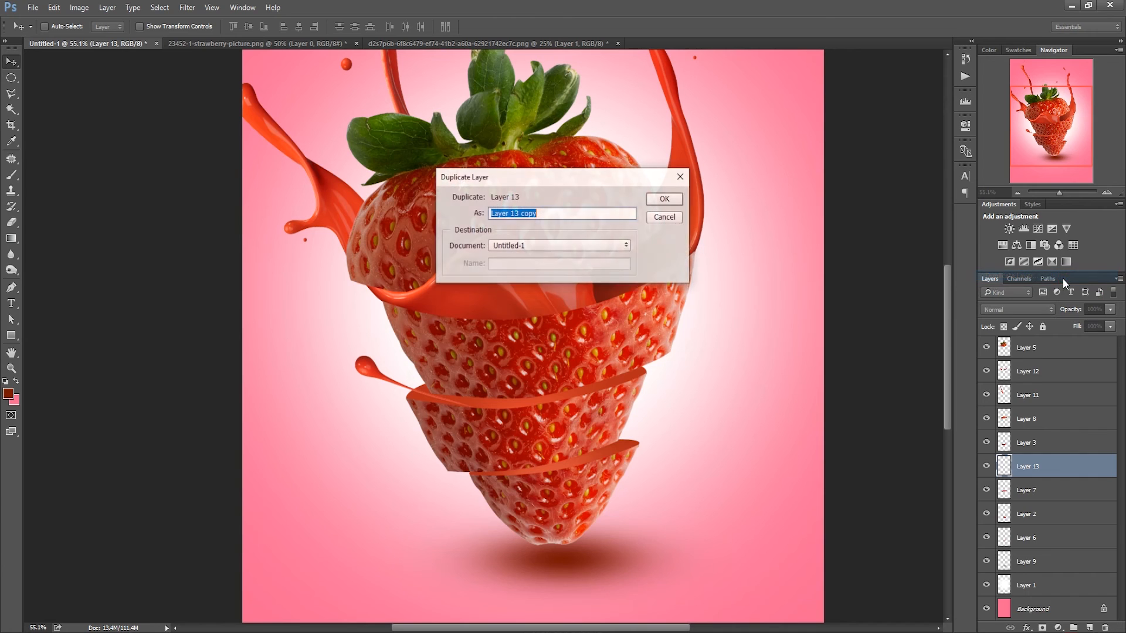
click(664, 200)
key(ctrl+t)
drag(354, 412, 531, 430)
mouse_move(473, 399)
mouse_down()
mouse_move(473, 416)
mouse_move(458, 407)
mouse_up()
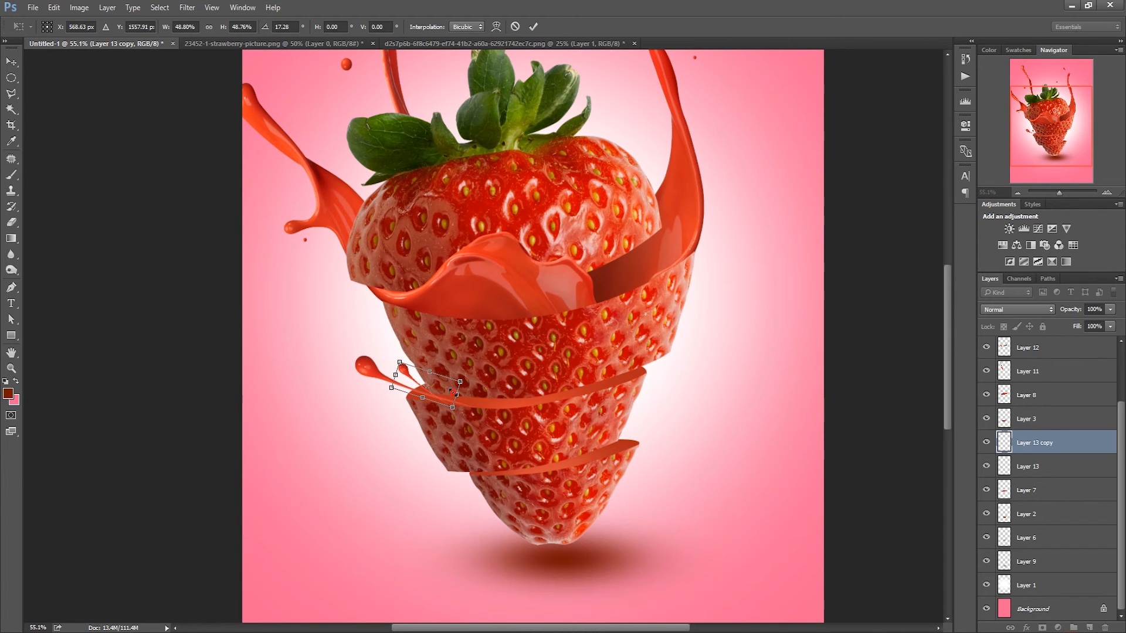
key(Return)
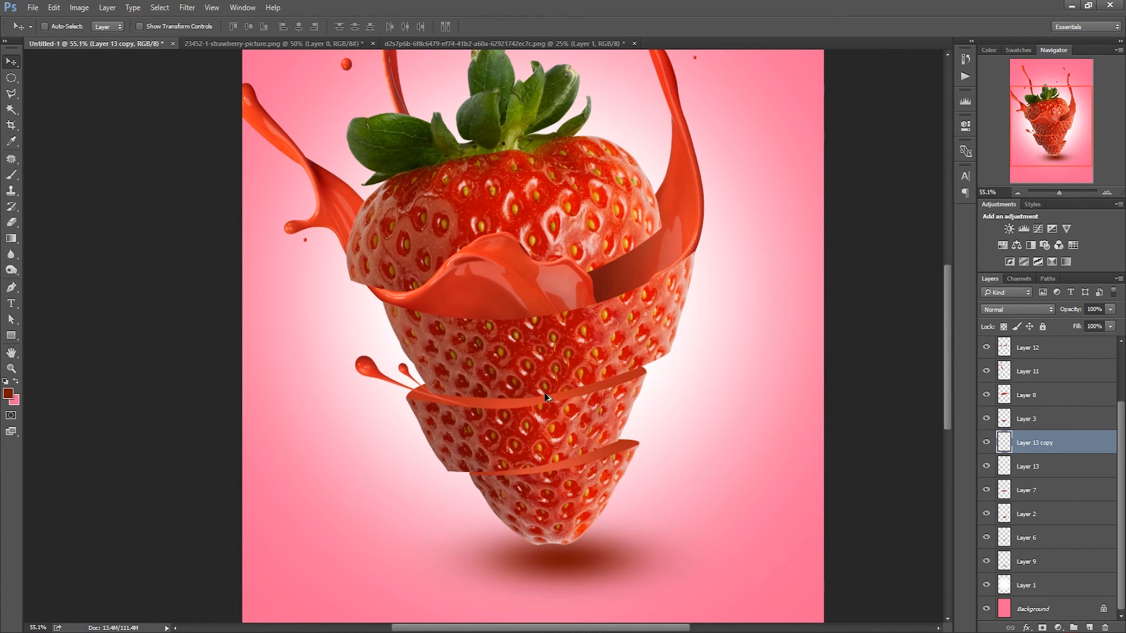
Step: In the splash image document, outline the tailed droplet at the upper right with the Polygonal Lasso and copy it to a new layer
scroll(546, 397, down, 2)
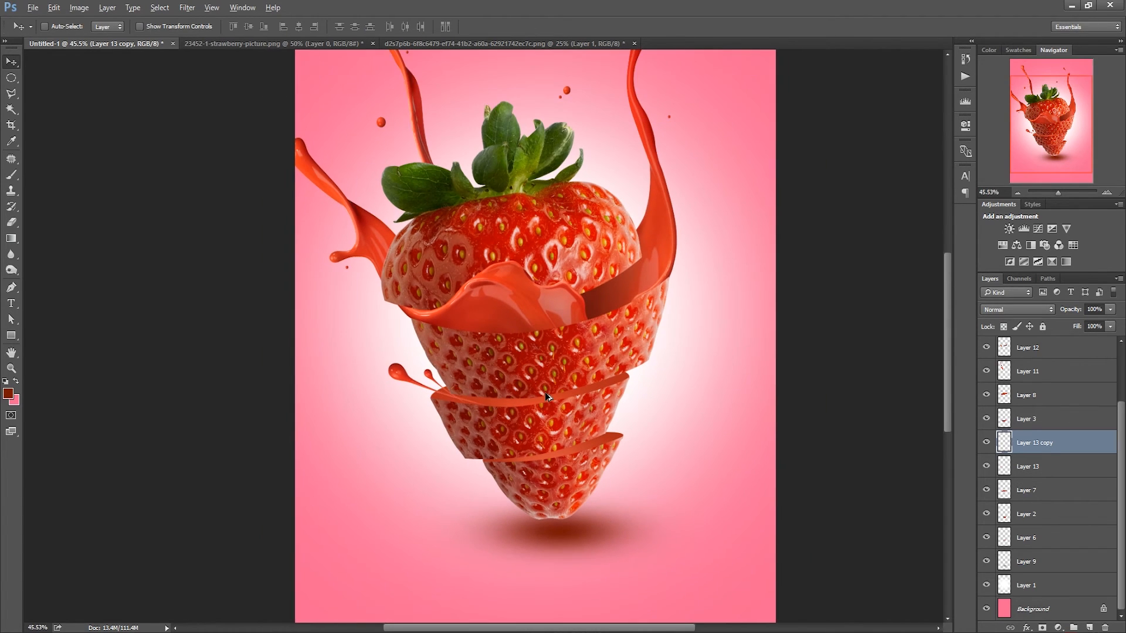
click(433, 44)
right_click(678, 186)
click(701, 194)
click(10, 94)
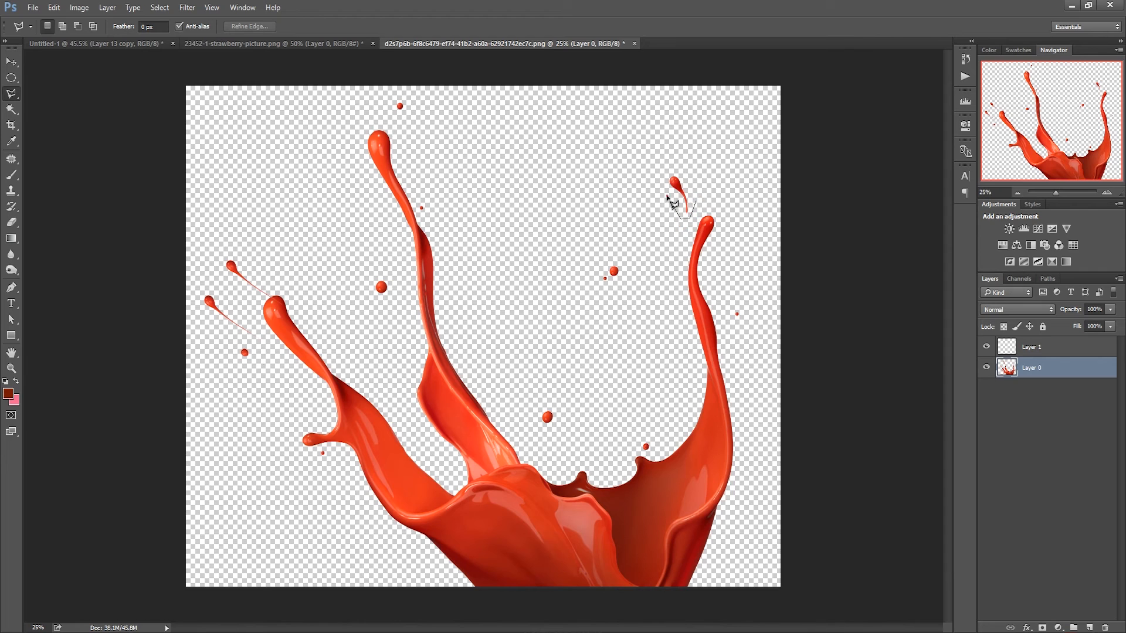
double_click(700, 194)
right_click(680, 200)
click(727, 306)
key(v)
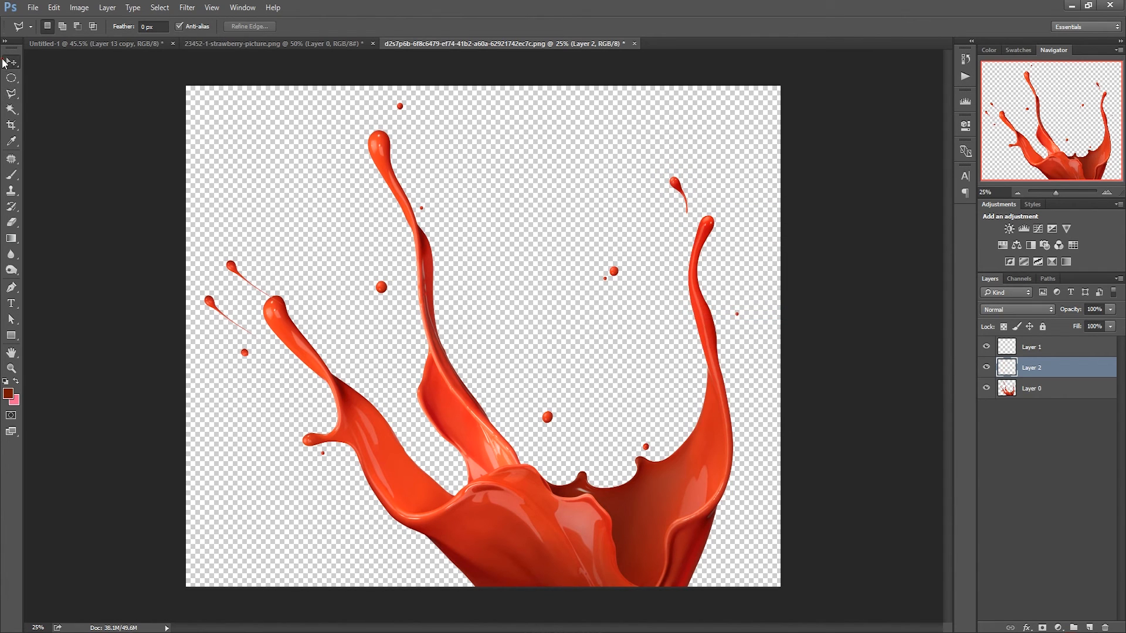
Step: Bring the new droplet into the poster and transform it so its tail meets the right end of the bottom piece's cut
drag(316, 161, 472, 227)
scroll(588, 292, down, 3)
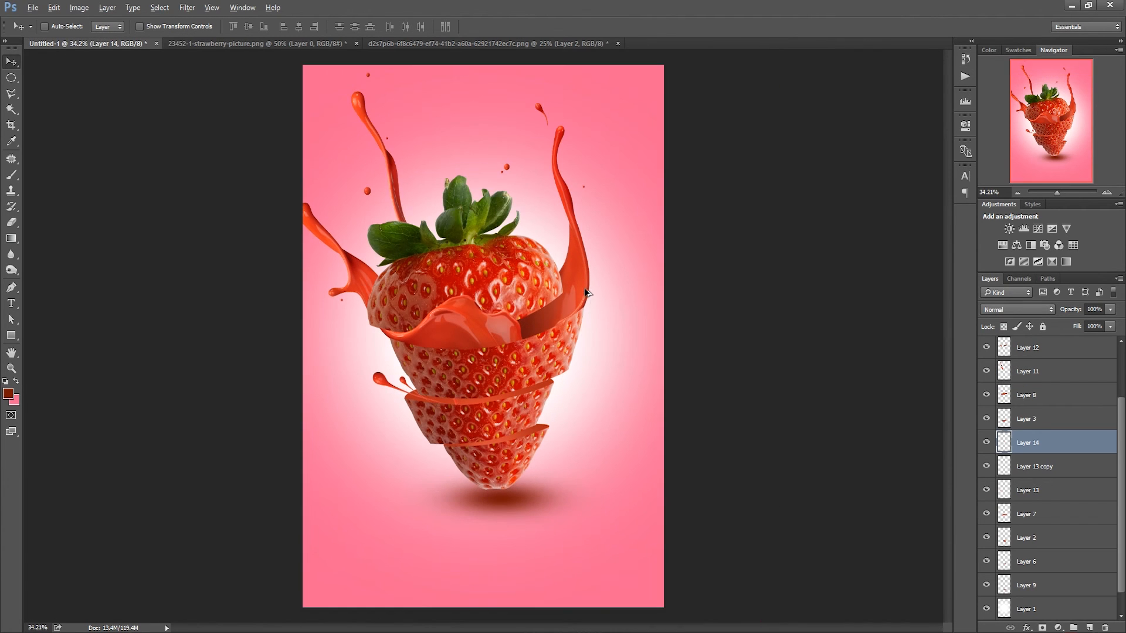
key(ctrl+t)
drag(441, 391, 556, 428)
key(Return)
Step: Shrink the right droplet and move it snugly against the right tip of the bottom piece's cut
scroll(556, 430, up, 3)
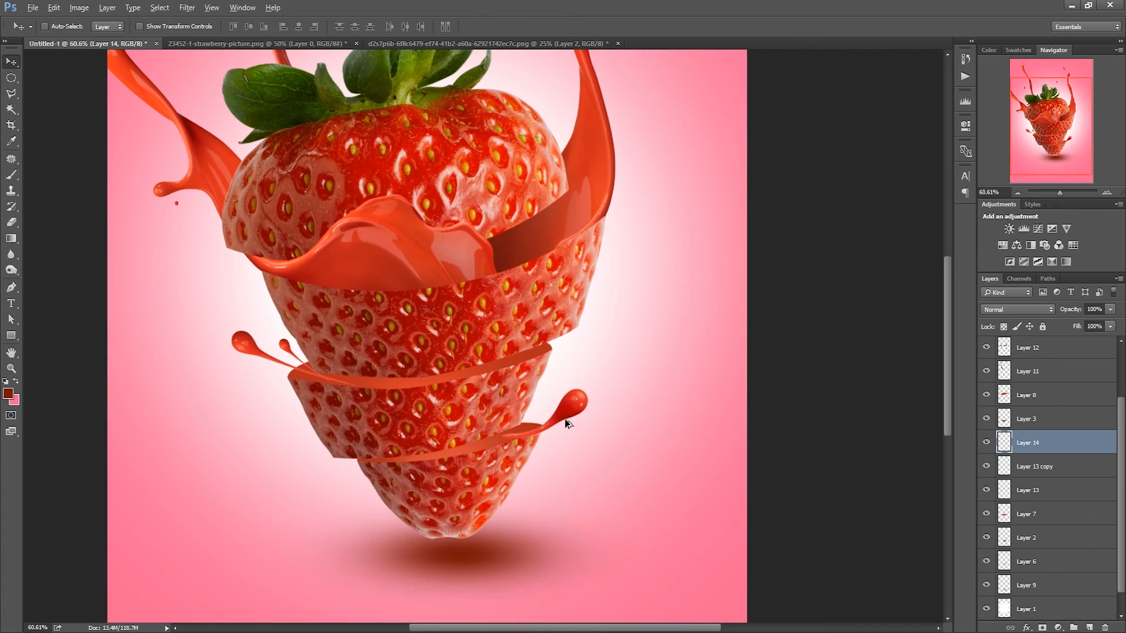
key(ctrl+t)
drag(612, 451, 559, 417)
key(Return)
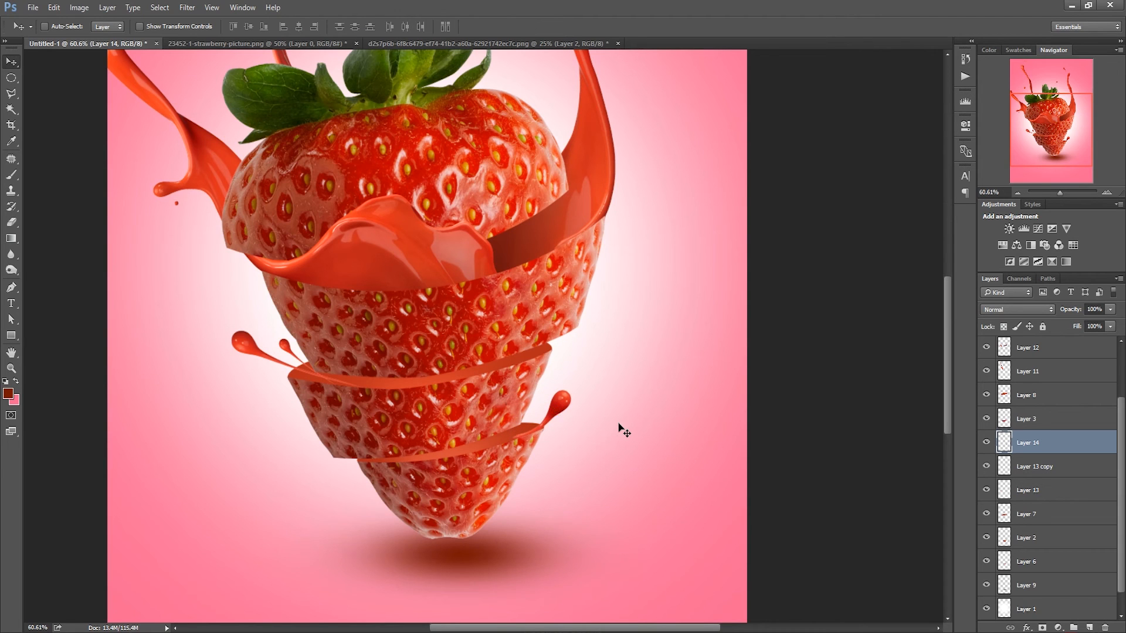
scroll(566, 408, down, 2)
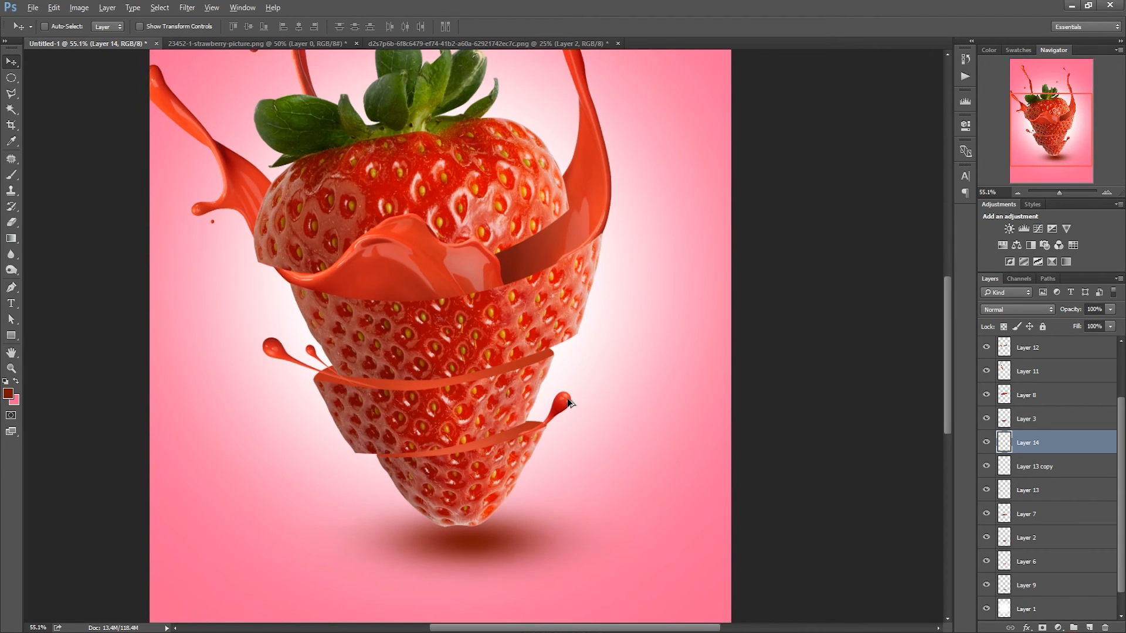
scroll(553, 383, down, 1)
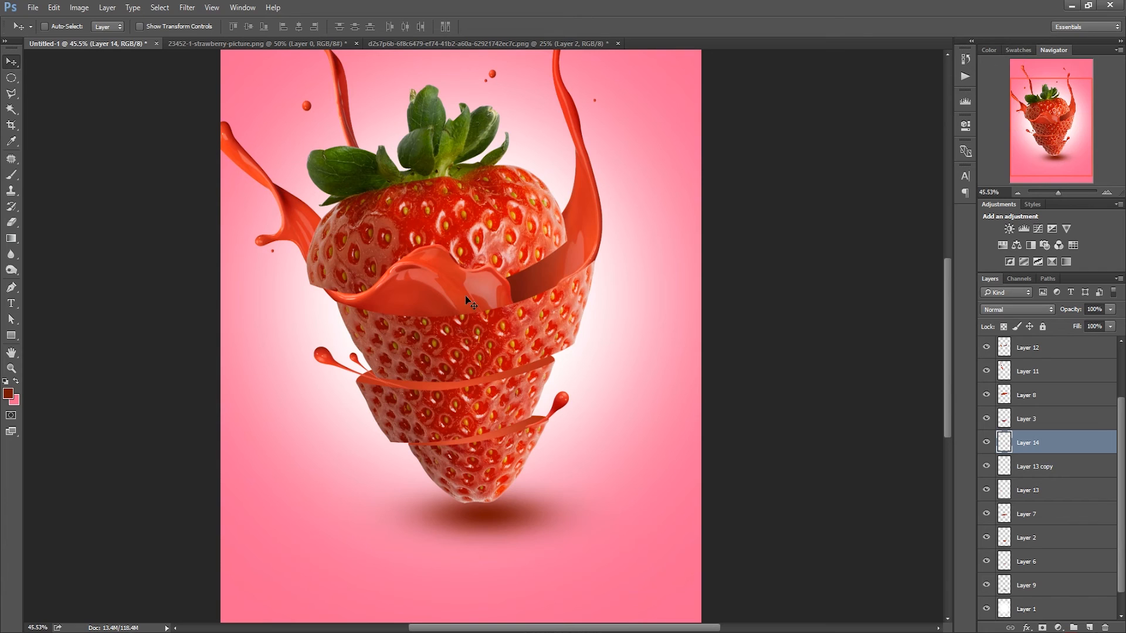
Step: Select the front splash (Layer 10), outline its wave left of the dark area with the Polygonal Lasso and copy it to a new layer
right_click(445, 262)
click(455, 271)
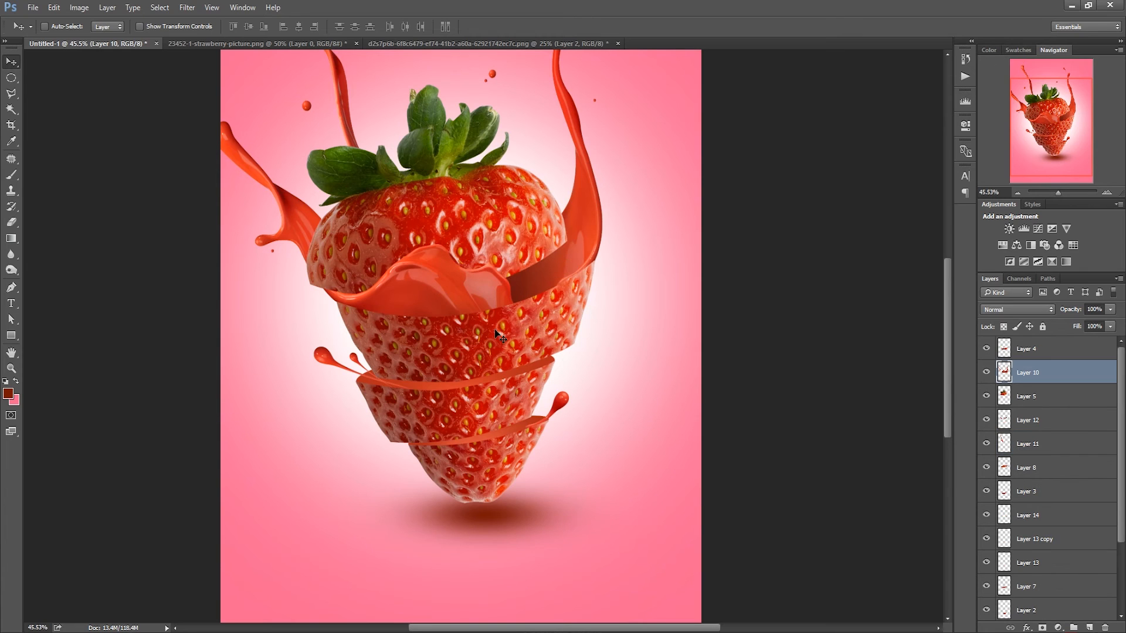
click(11, 93)
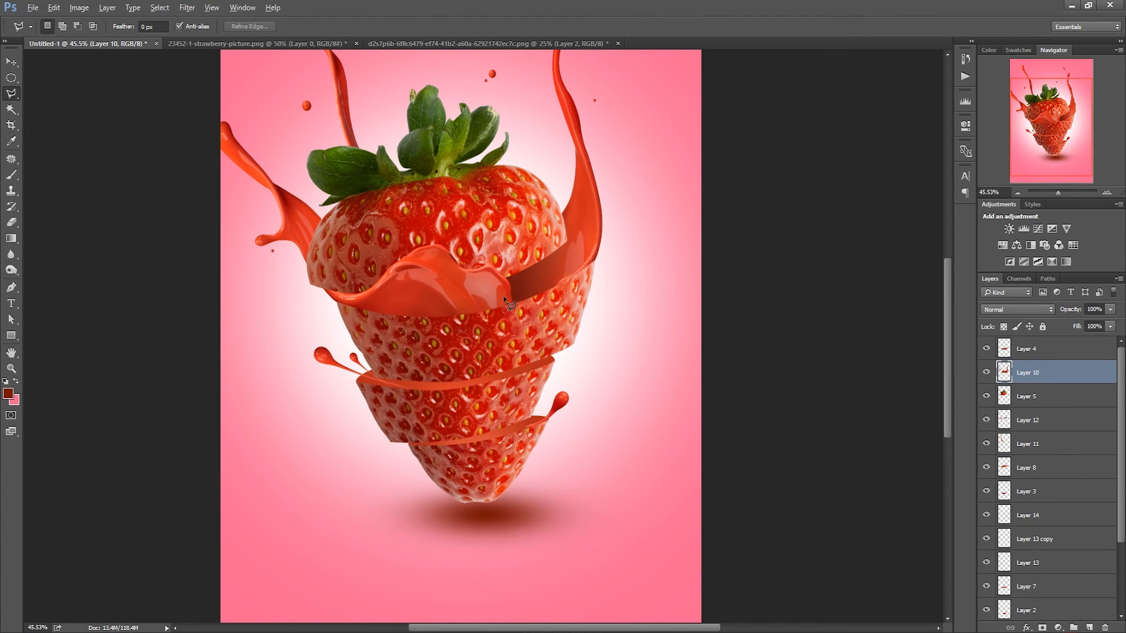
scroll(503, 296, up, 1)
click(519, 306)
click(515, 314)
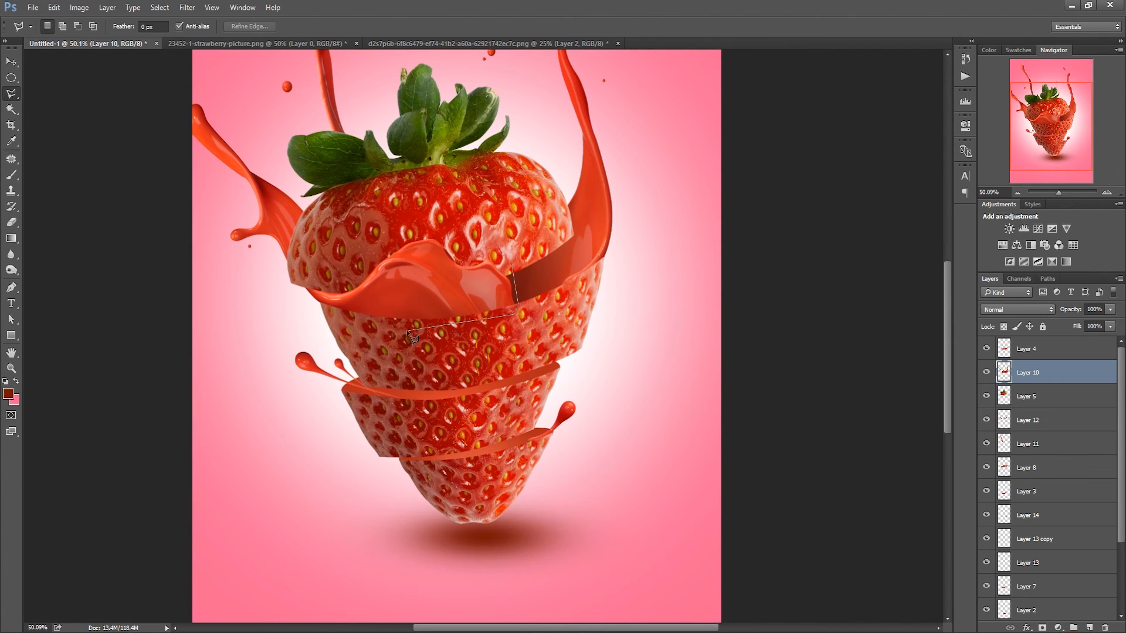
click(326, 310)
click(313, 287)
click(508, 256)
right_click(482, 268)
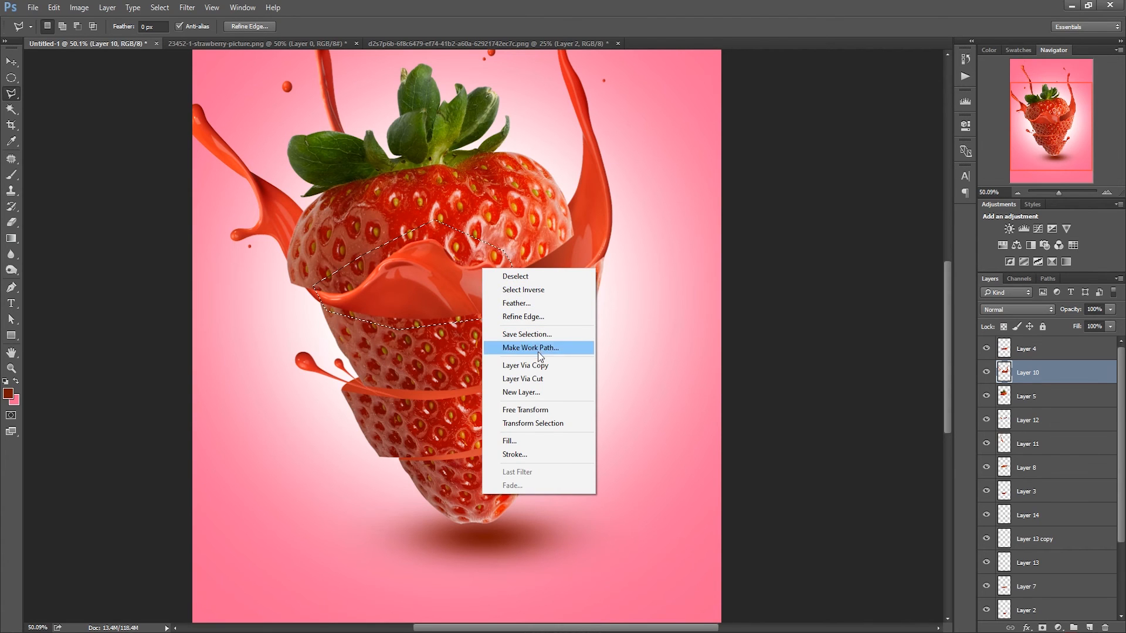
click(545, 367)
Step: Move the copied wave down to the bottom piece's cut, scaling it to about 51% and rotating it about -4°
click(10, 62)
drag(460, 317, 553, 448)
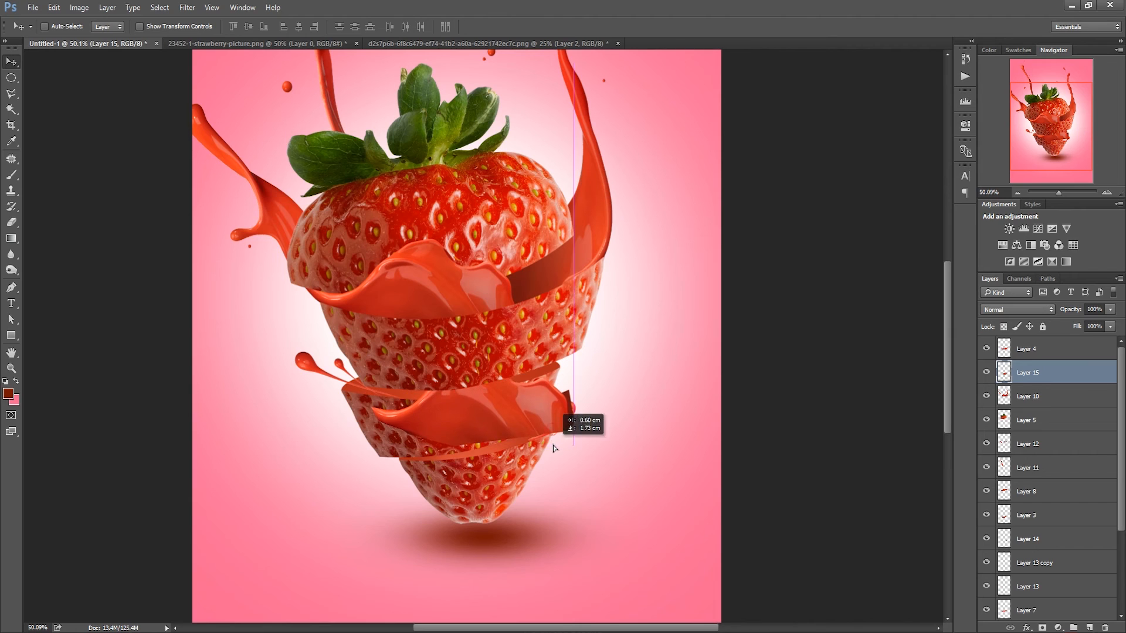
key(ctrl+t)
drag(575, 358, 523, 379)
drag(506, 418, 525, 445)
mouse_move(592, 456)
mouse_down()
mouse_move(586, 440)
mouse_move(574, 460)
mouse_up()
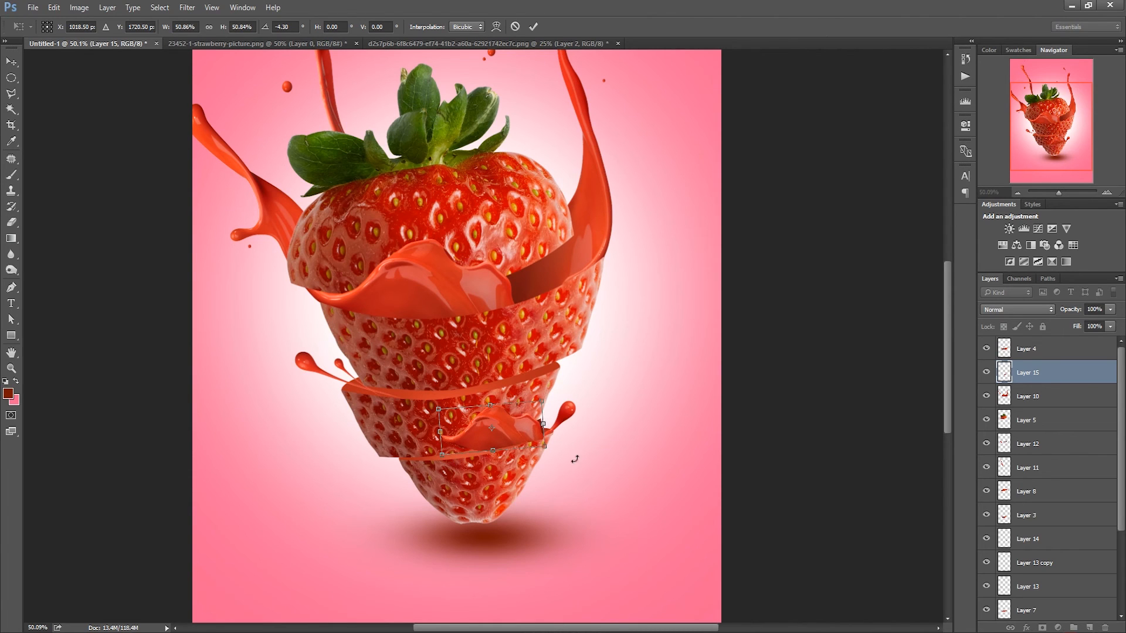
key(Return)
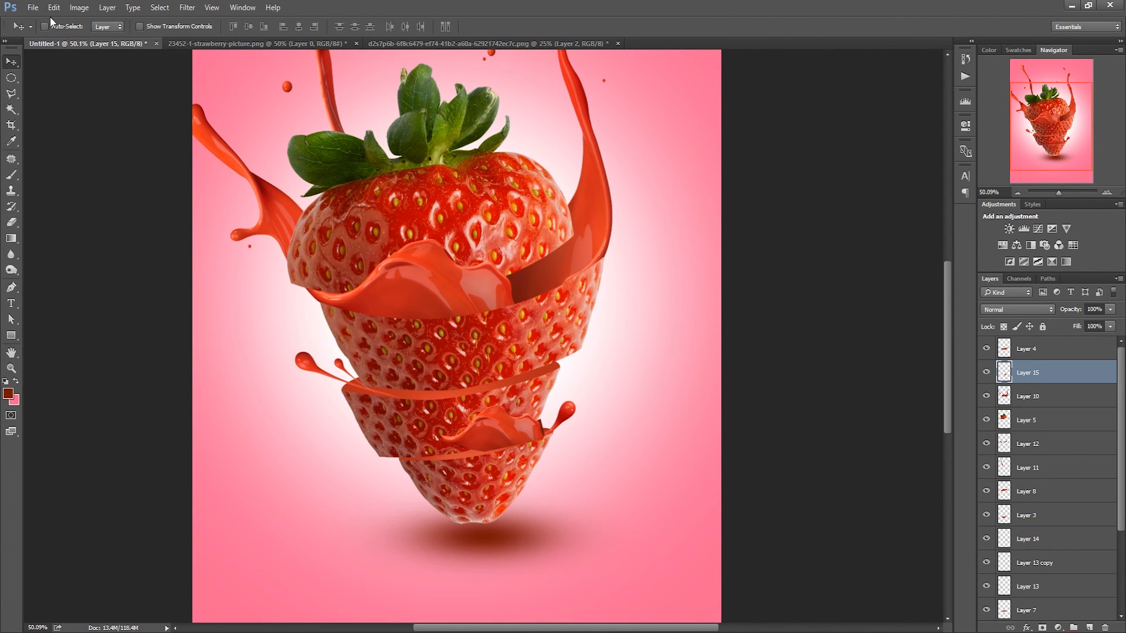
Step: Flip the small wave horizontally, rotate it about -13° and fit it along the right part of the bottom piece's cut
click(54, 7)
mouse_move(100, 258)
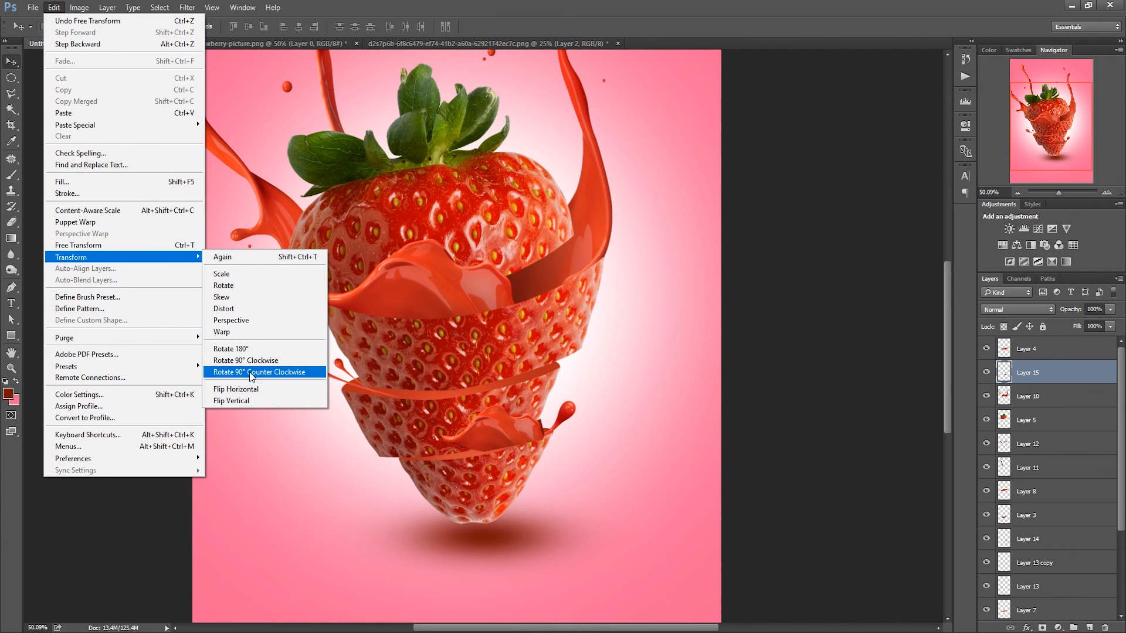
click(272, 390)
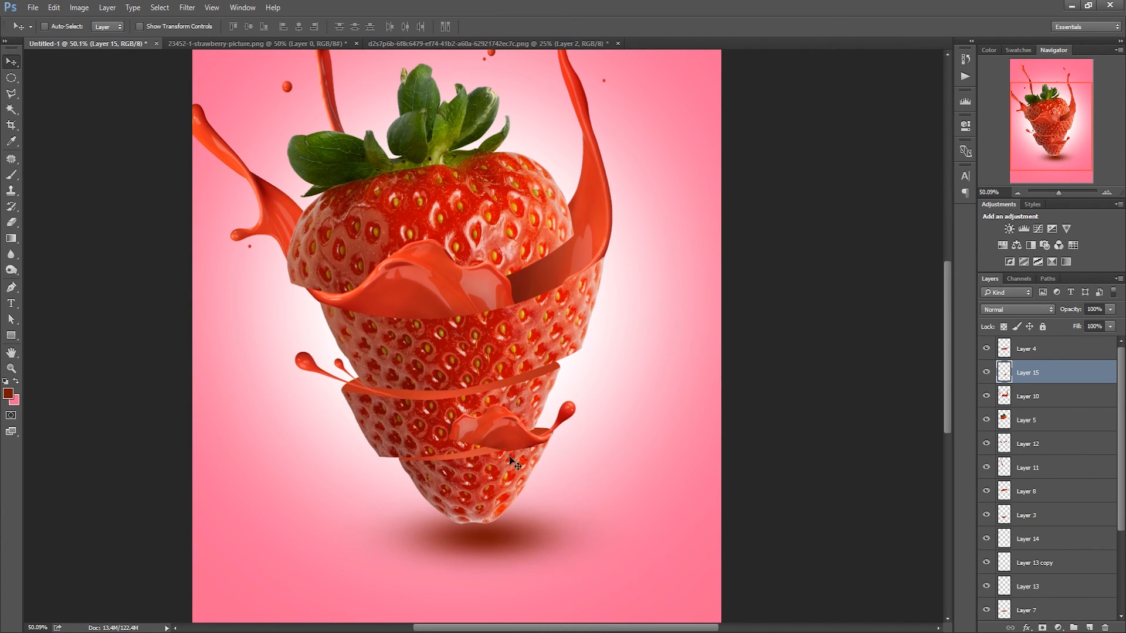
key(ctrl+t)
drag(548, 477, 600, 466)
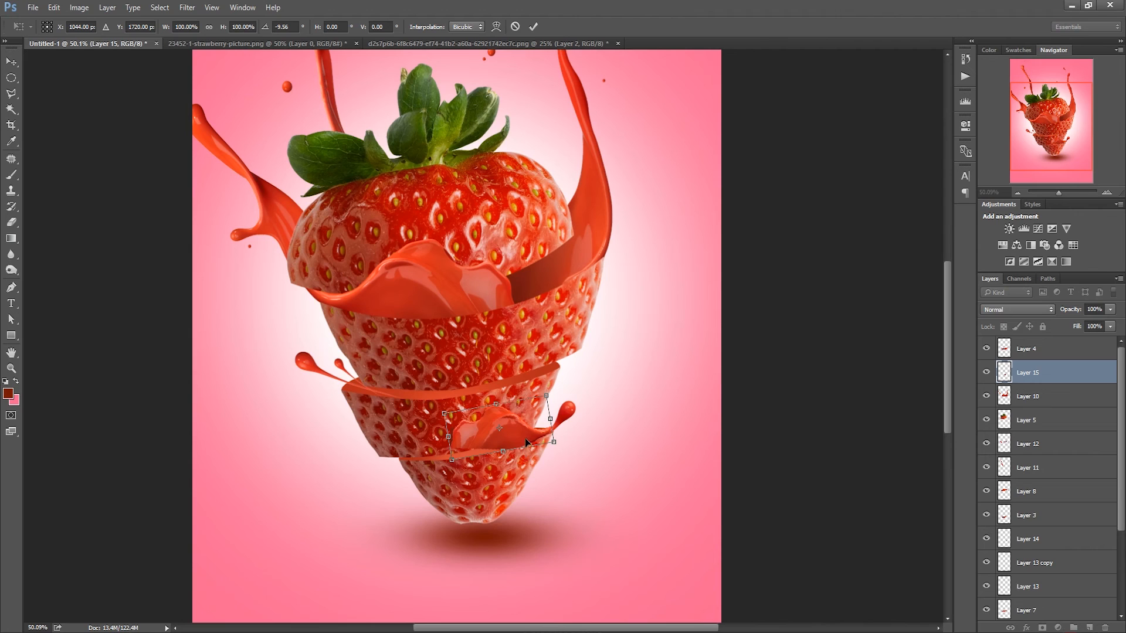
drag(525, 444, 525, 451)
drag(583, 481, 586, 476)
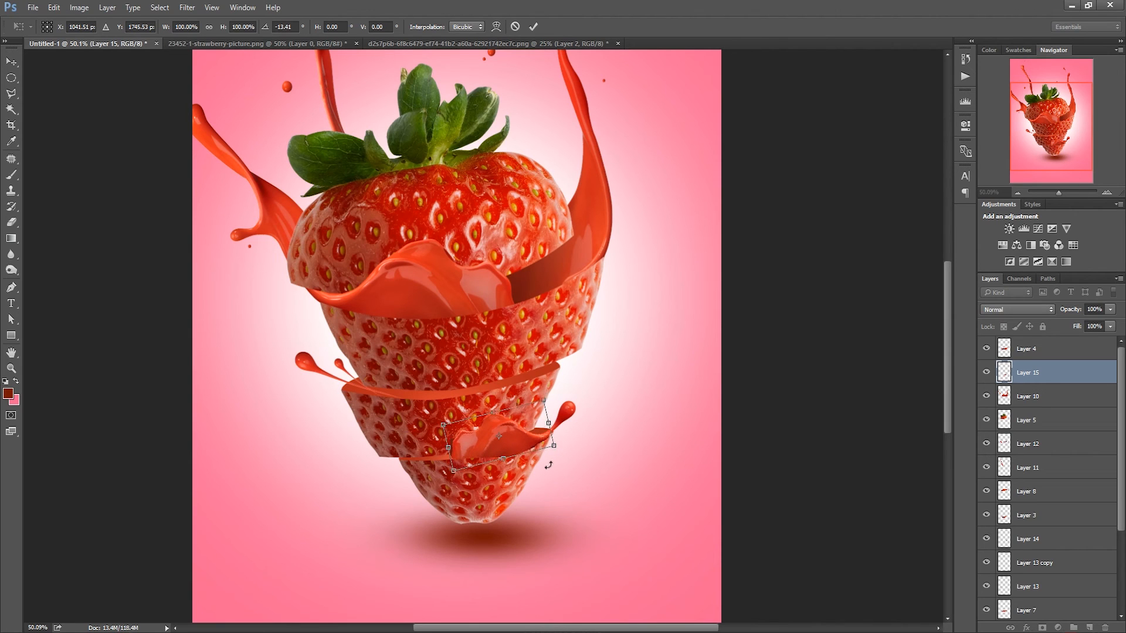
key(Return)
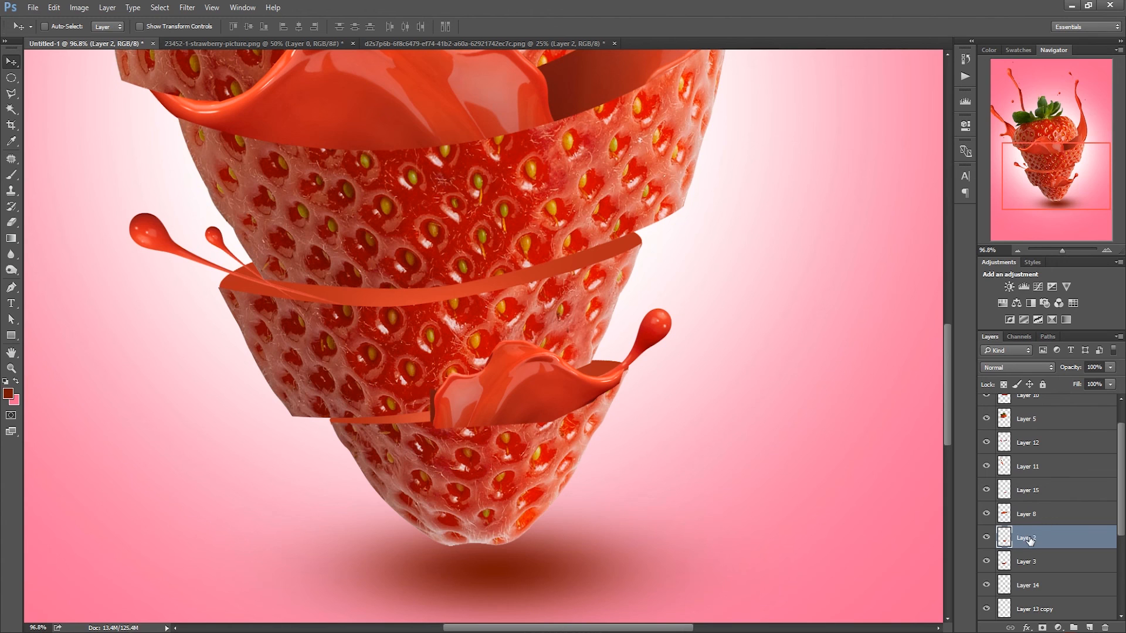
Step: Move the bottom strawberry piece (Layer 2) above the small wave (Layer 15) in the layer stack
drag(1031, 540, 1029, 485)
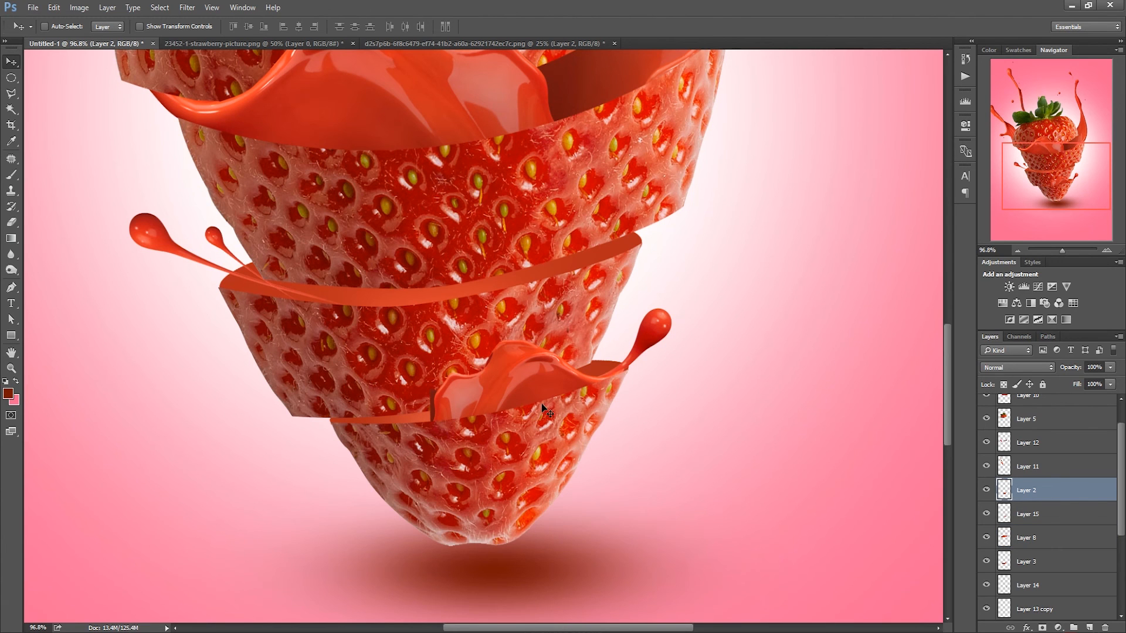
scroll(546, 408, down, 3)
Step: Select the small wave (Layer 15) and erase the dark sliver along its left edge with a 9 px eraser
scroll(464, 420, up, 7)
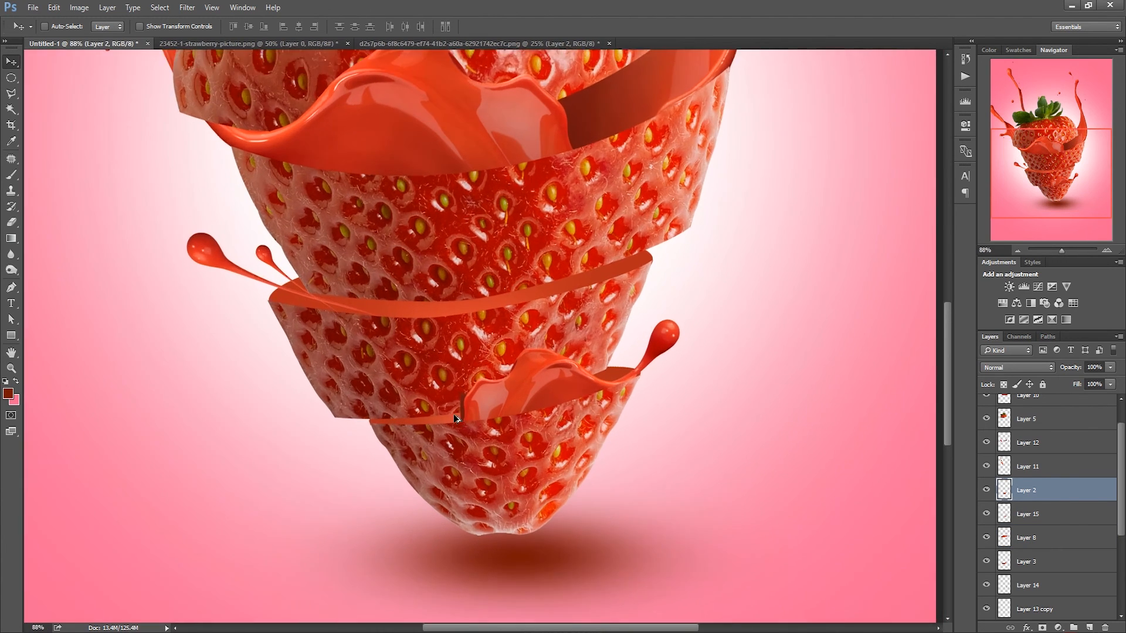
scroll(464, 419, up, 2)
right_click(484, 400)
click(498, 404)
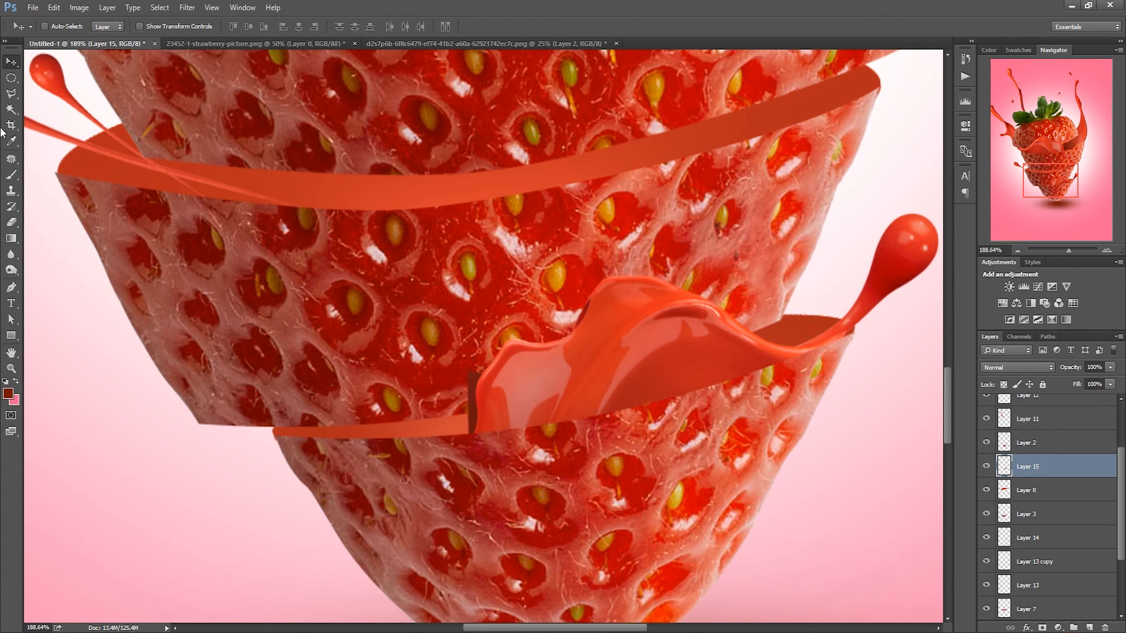
click(11, 222)
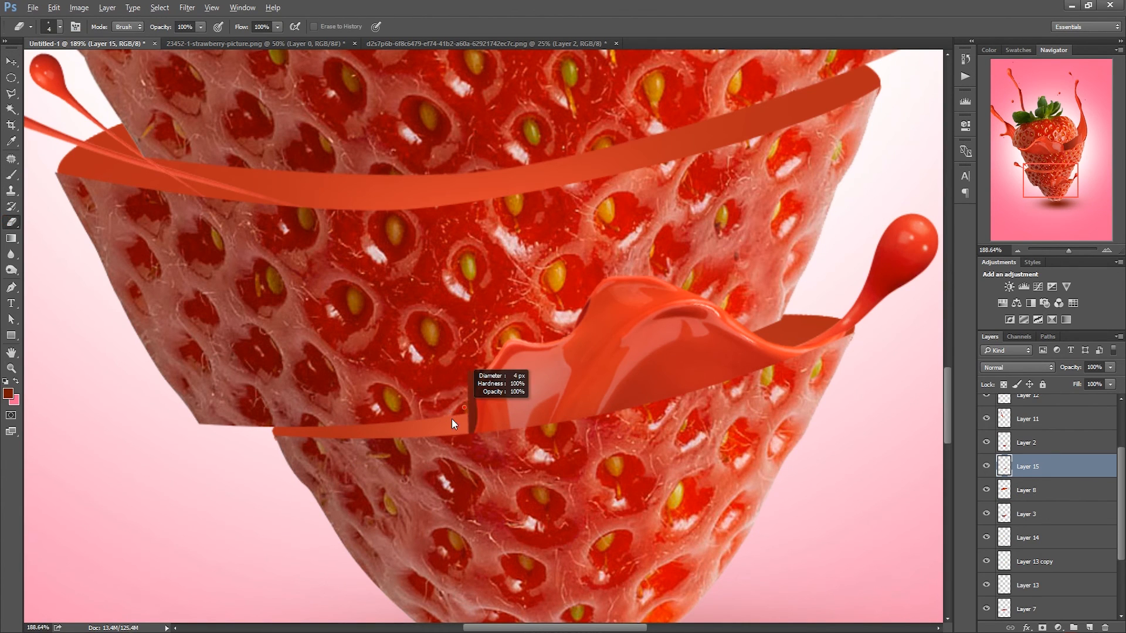
scroll(470, 423, up, 5)
key(bracketright)
key(bracketright)
key(bracketright)
key(bracketright)
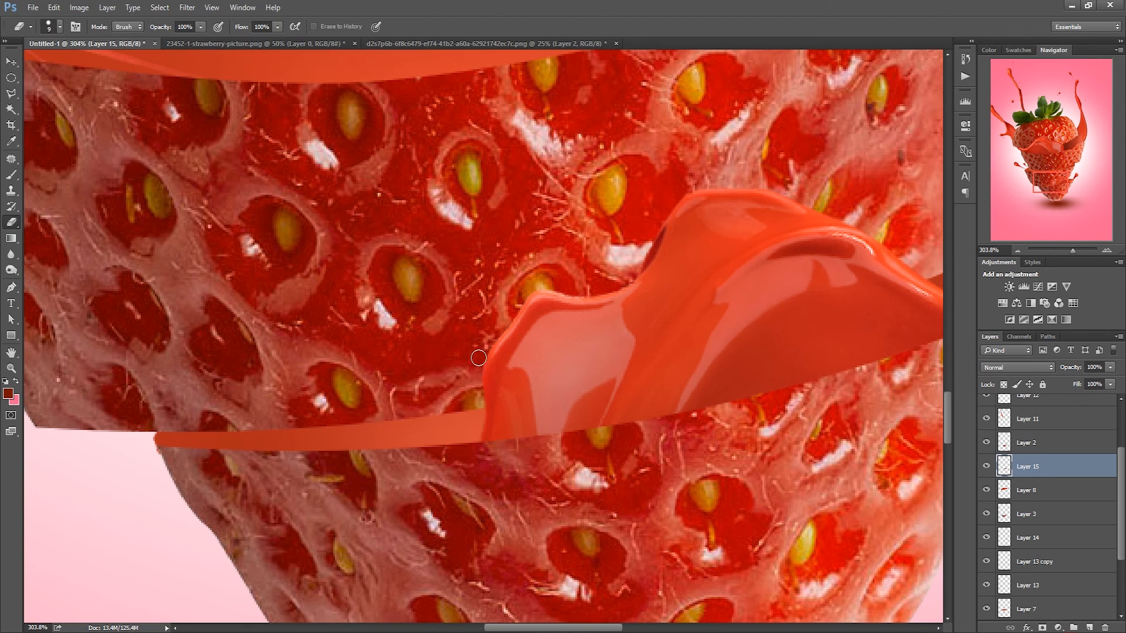
Step: Select the large wave (Layer 10) and set up a black brush in Multiply mode at 20% opacity
scroll(458, 363, down, 15)
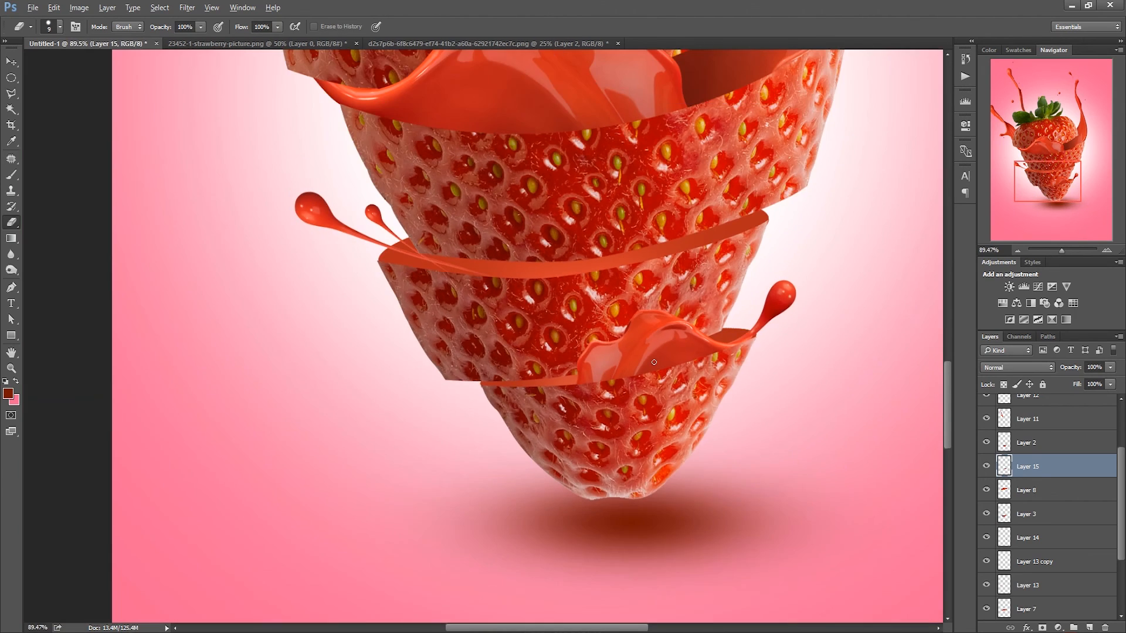
scroll(646, 367, down, 5)
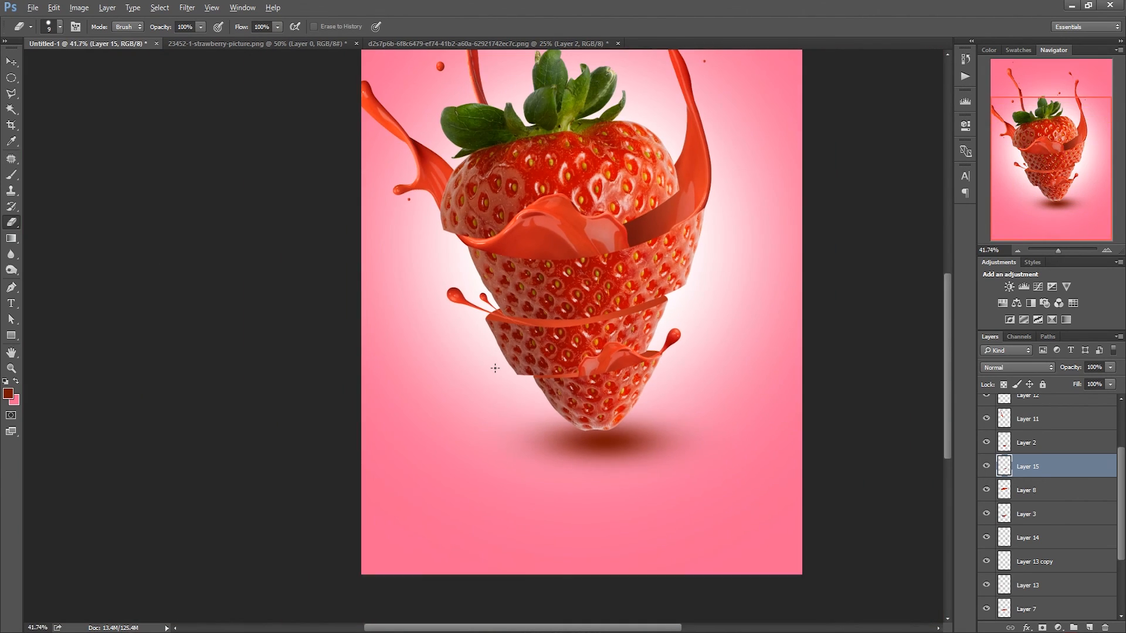
scroll(495, 368, down, 1)
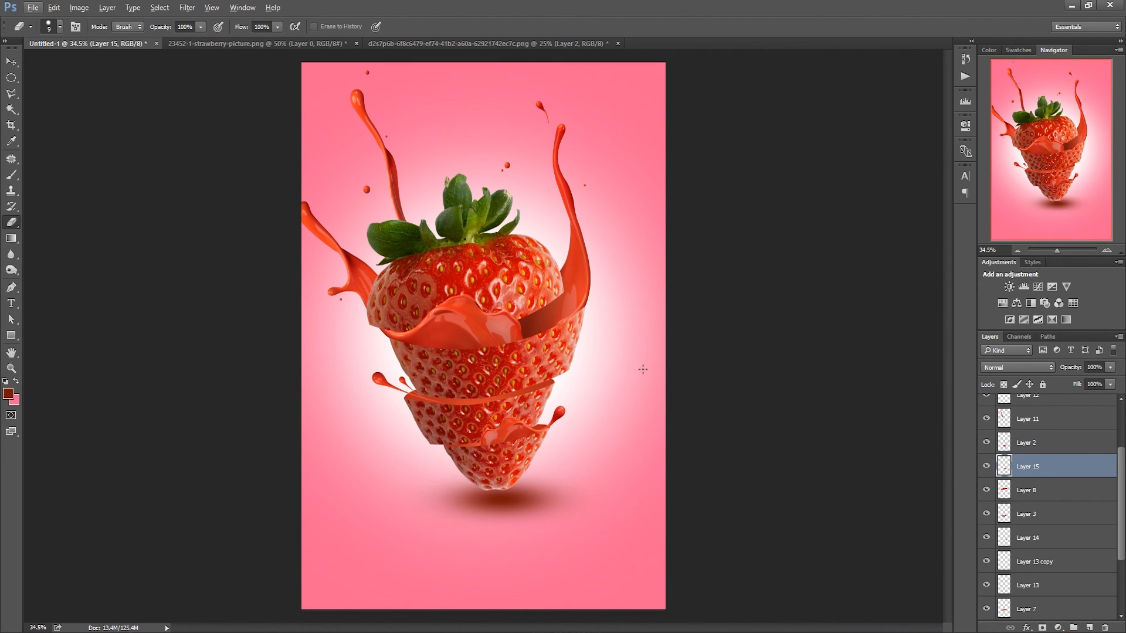
scroll(523, 382, up, 6)
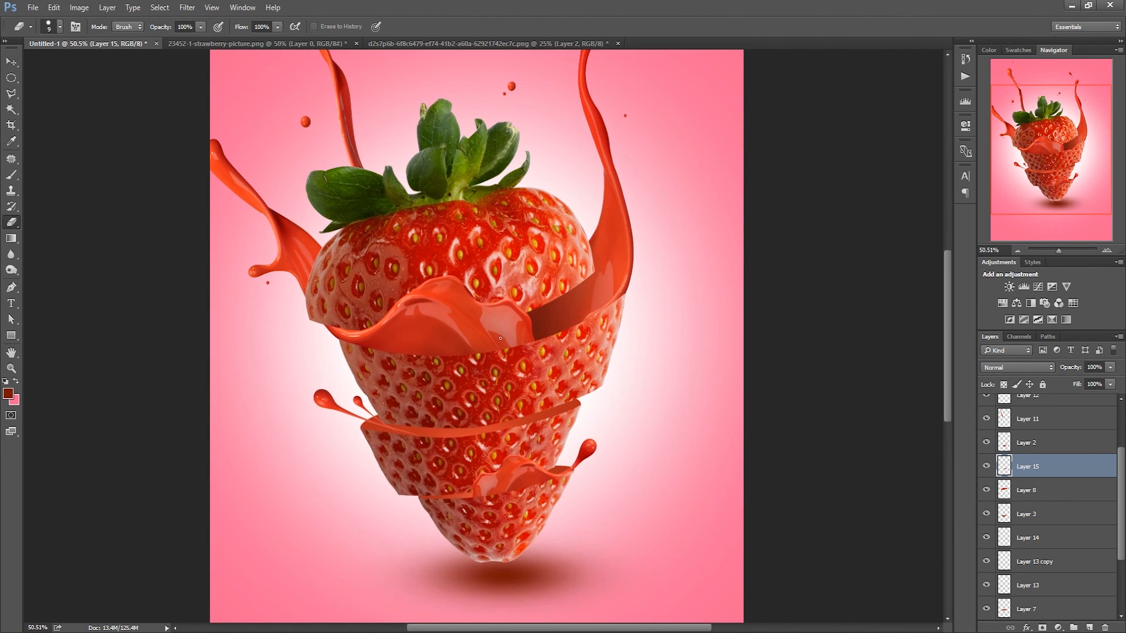
scroll(500, 338, up, 2)
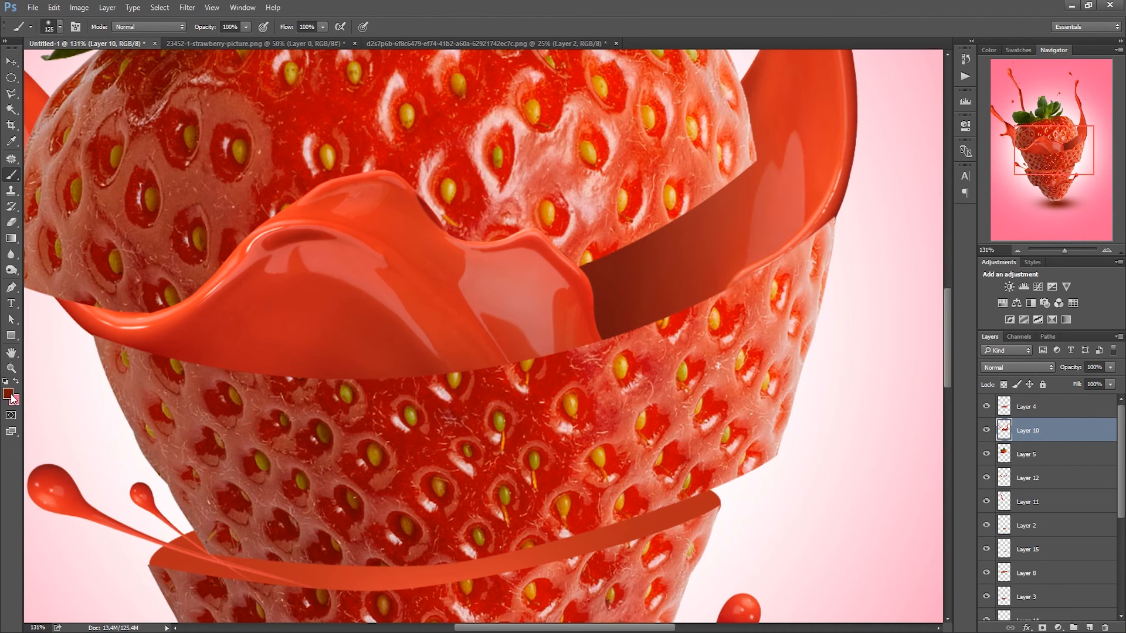
click(5, 382)
click(156, 28)
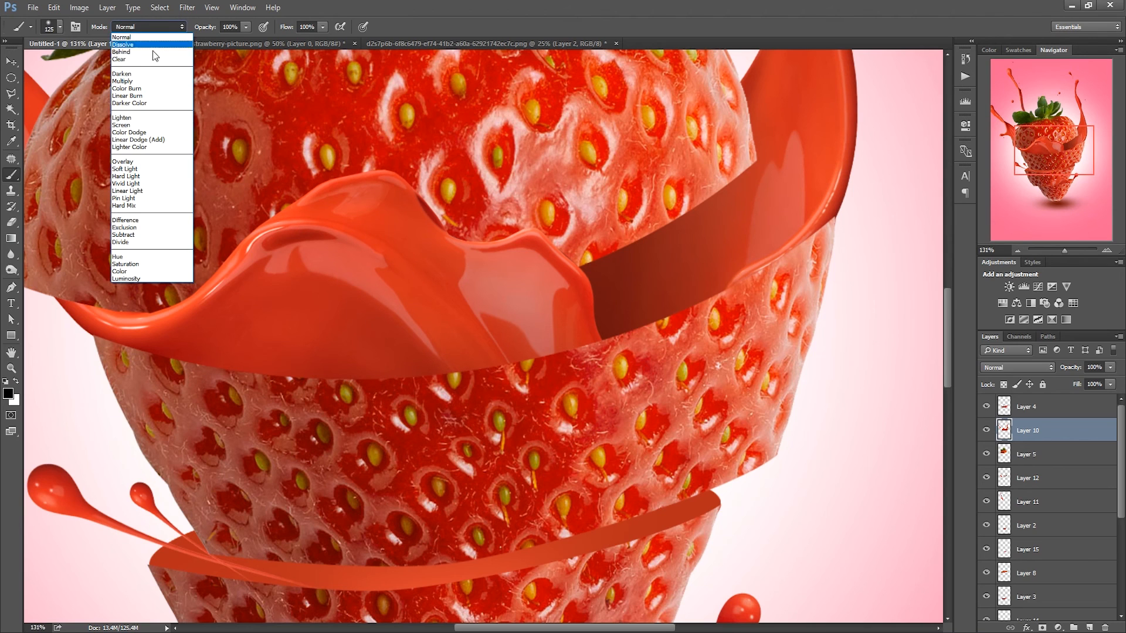
click(144, 81)
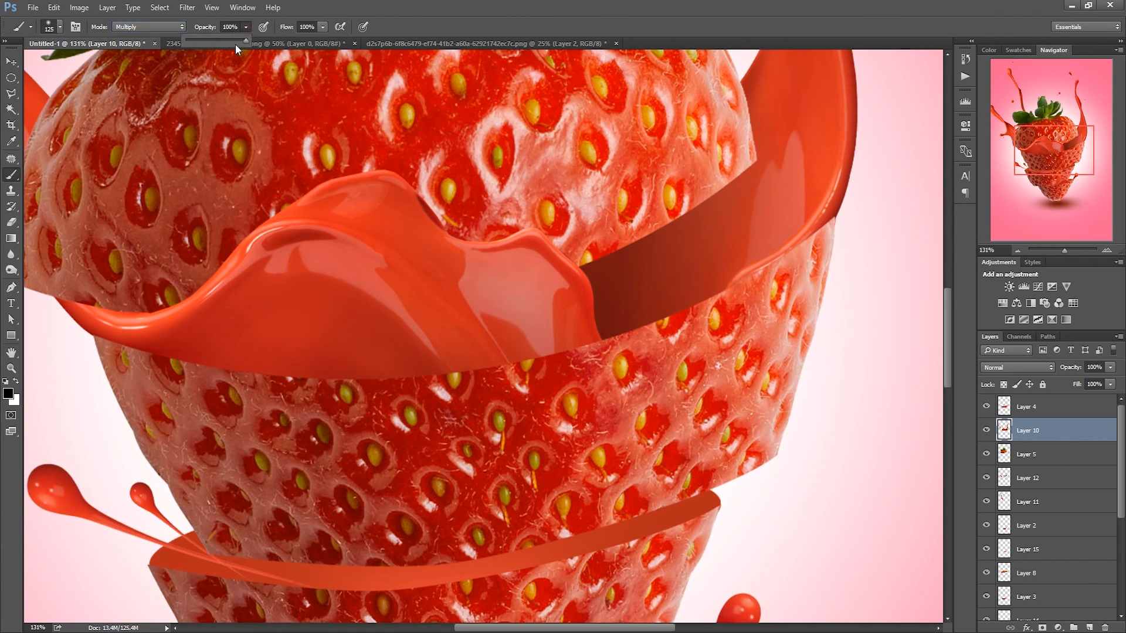
drag(199, 40, 198, 40)
Step: Shade the large wave's lower edge along the cut with a 62 px brush, reducing the opacity to 11% for the left part
alt+right_click(511, 367)
drag(494, 364, 483, 361)
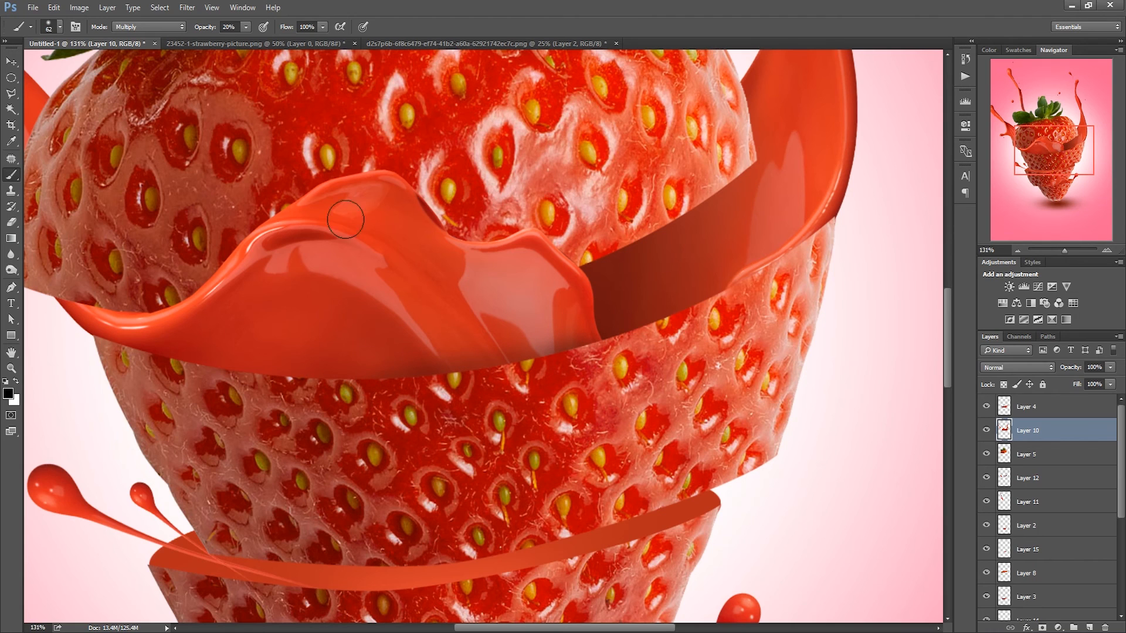
click(246, 27)
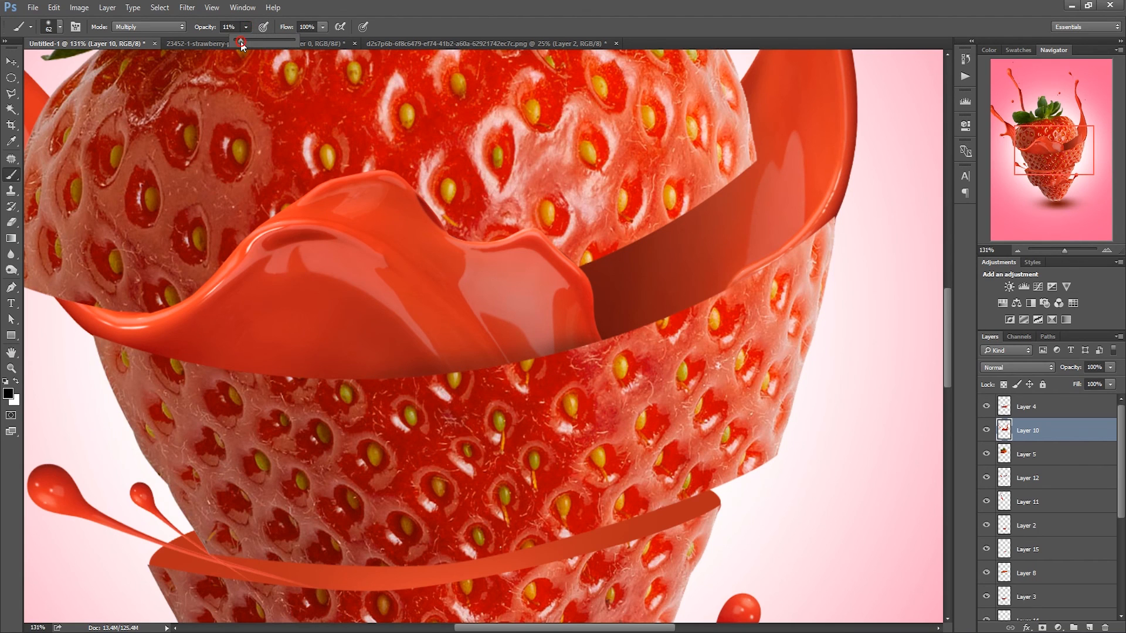
click(351, 409)
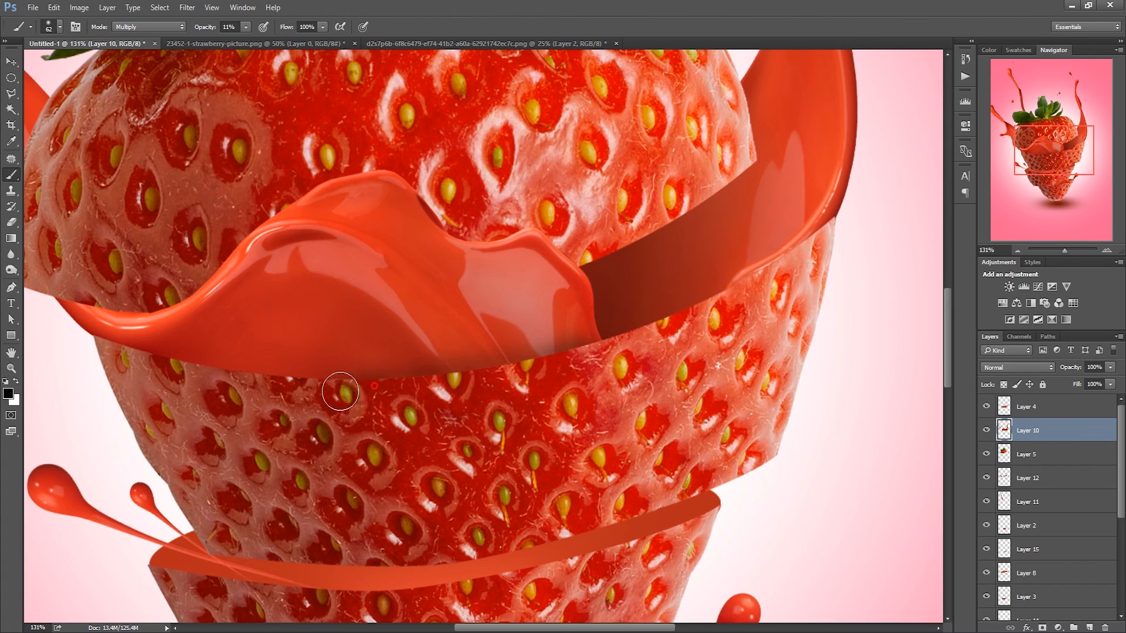
drag(327, 384, 170, 368)
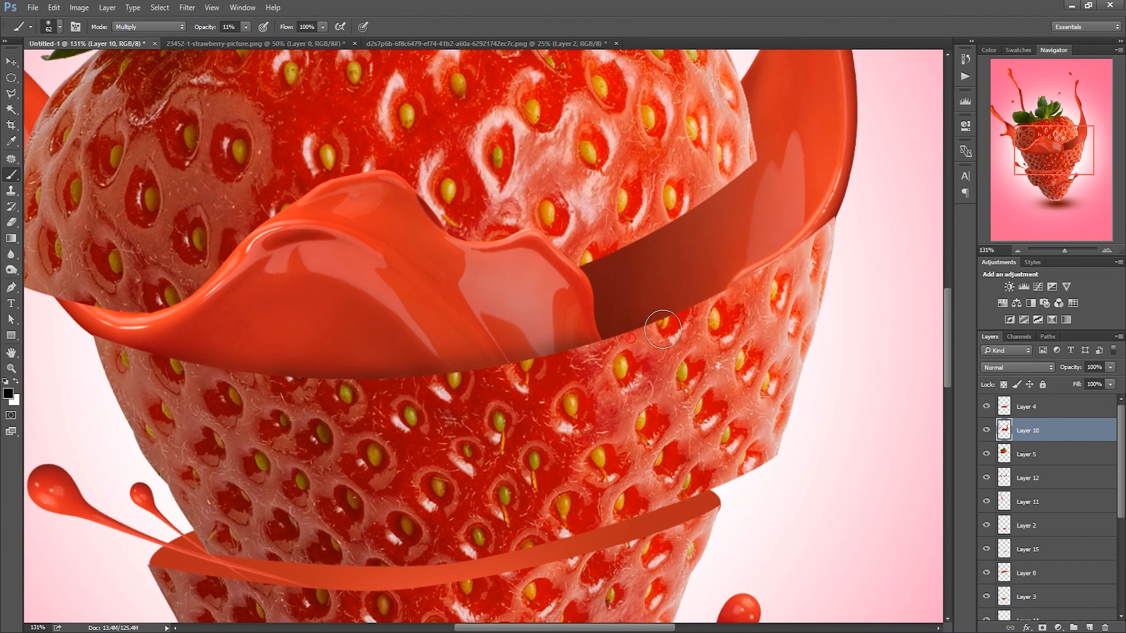
Step: Darken the right part of the top splash along the cut edge with a 77 px brush
key(bracketright)
drag(734, 299, 748, 286)
mouse_move(846, 218)
mouse_down()
mouse_move(725, 302)
mouse_move(785, 279)
mouse_move(825, 244)
mouse_up()
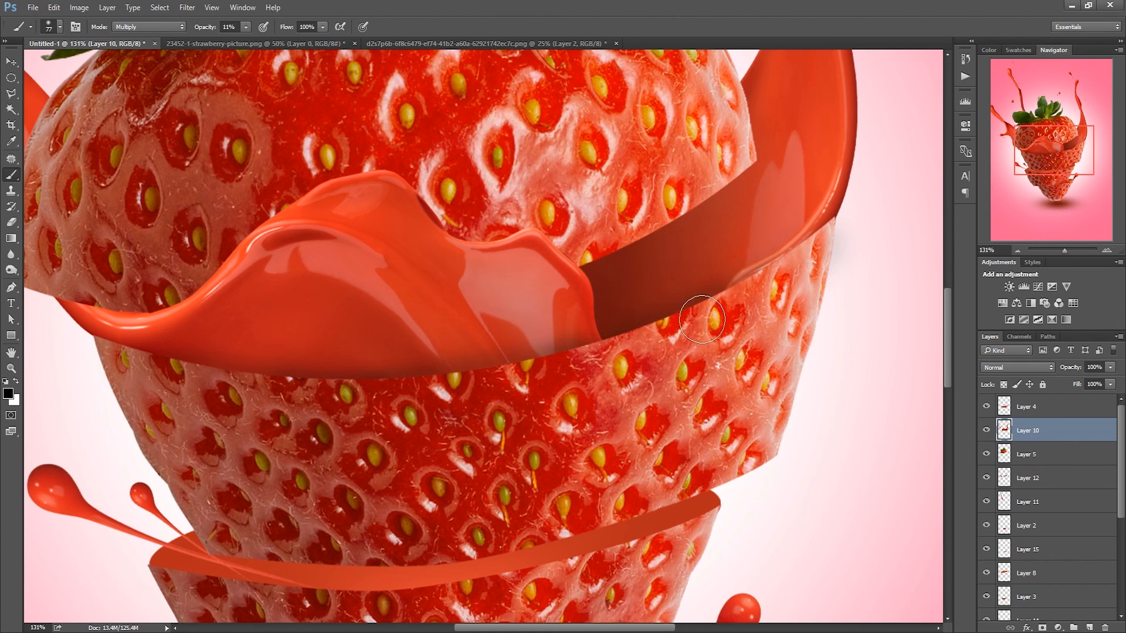
Step: Select the middle cut surface (Layer 7) and shade it softly along the edge of the strawberry piece above
scroll(786, 355, down, 4)
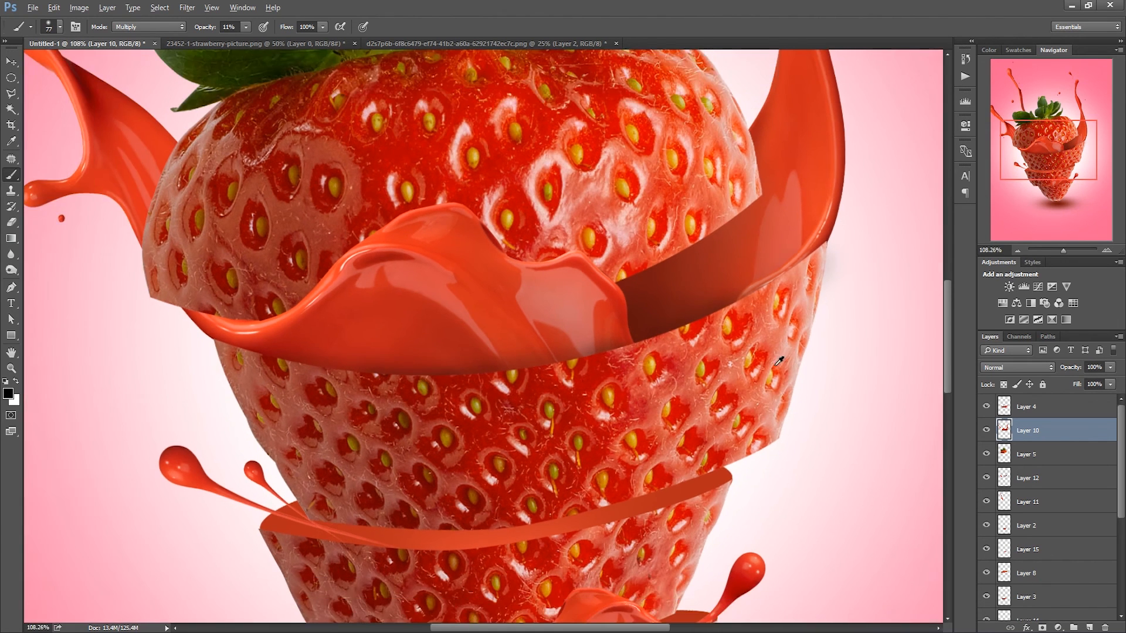
drag(743, 498, 750, 356)
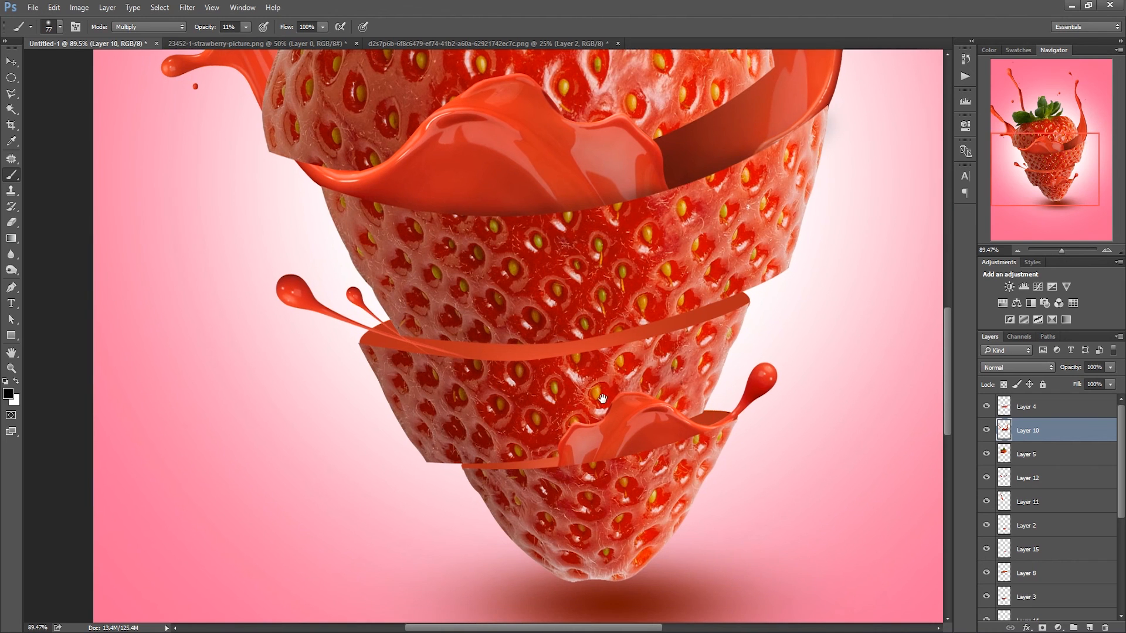
scroll(592, 360, up, 3)
ctrl+right_click(602, 341)
click(622, 344)
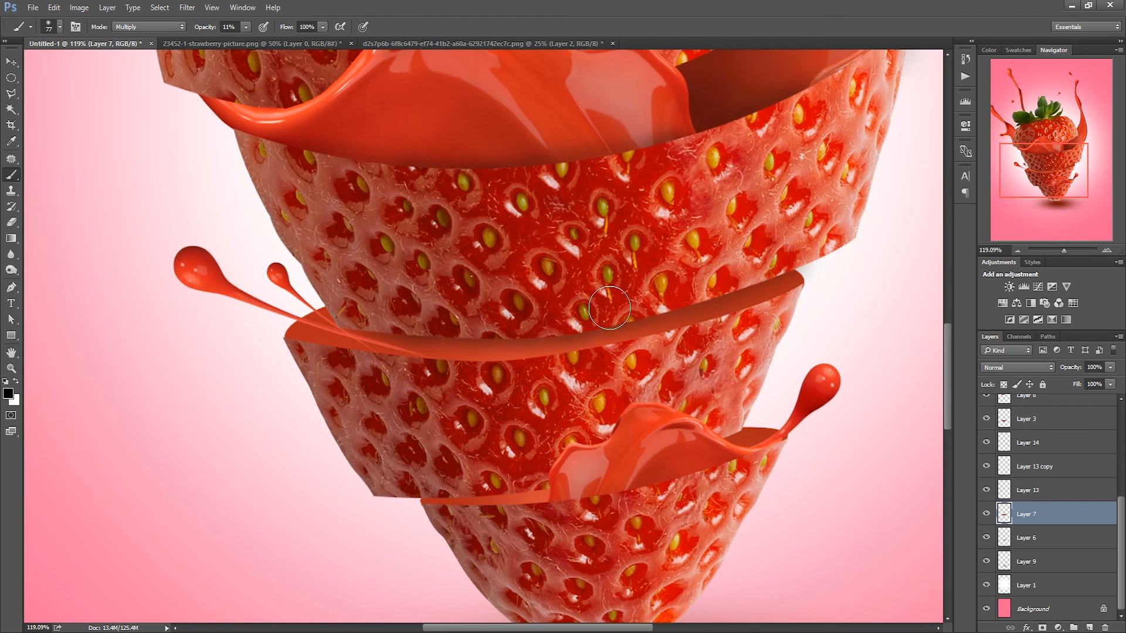
Step: Select the small wave (Layer 15) and shade its lower edge along the bottom piece's cut
scroll(673, 296, down, 4)
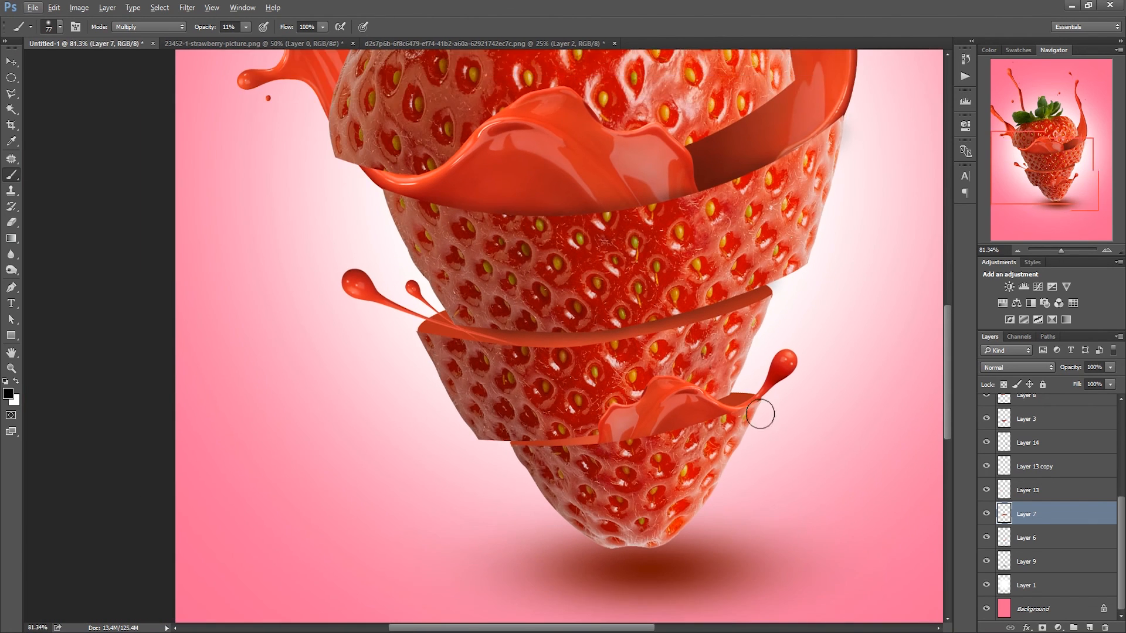
drag(749, 435, 691, 351)
scroll(623, 352, up, 3)
ctrl+right_click(618, 311)
click(645, 319)
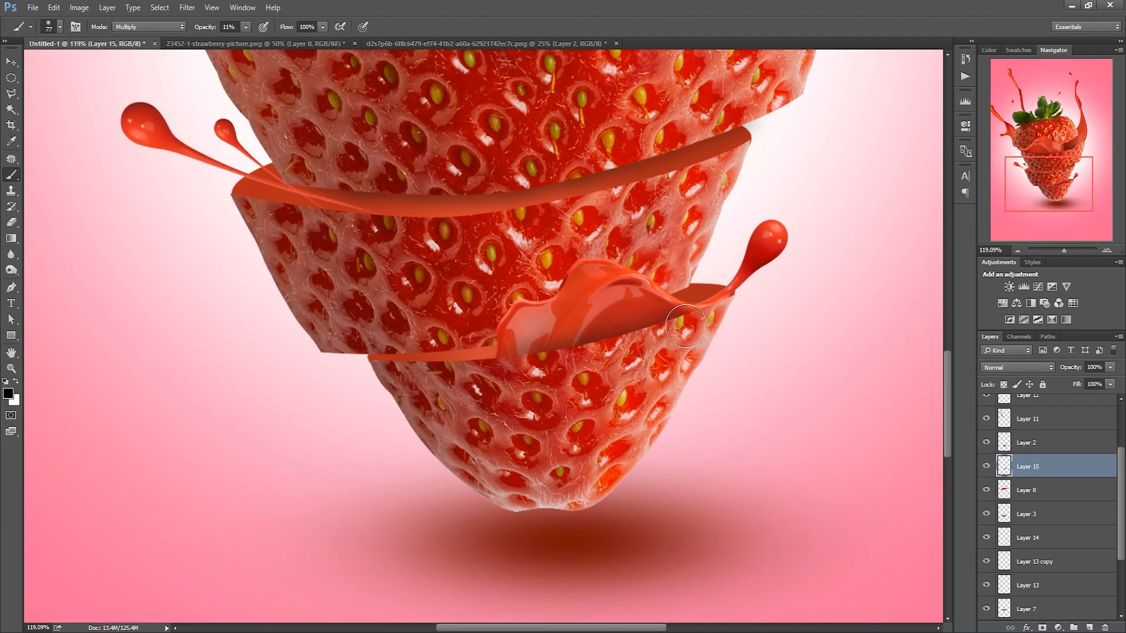
scroll(812, 332, down, 2)
scroll(812, 333, down, 3)
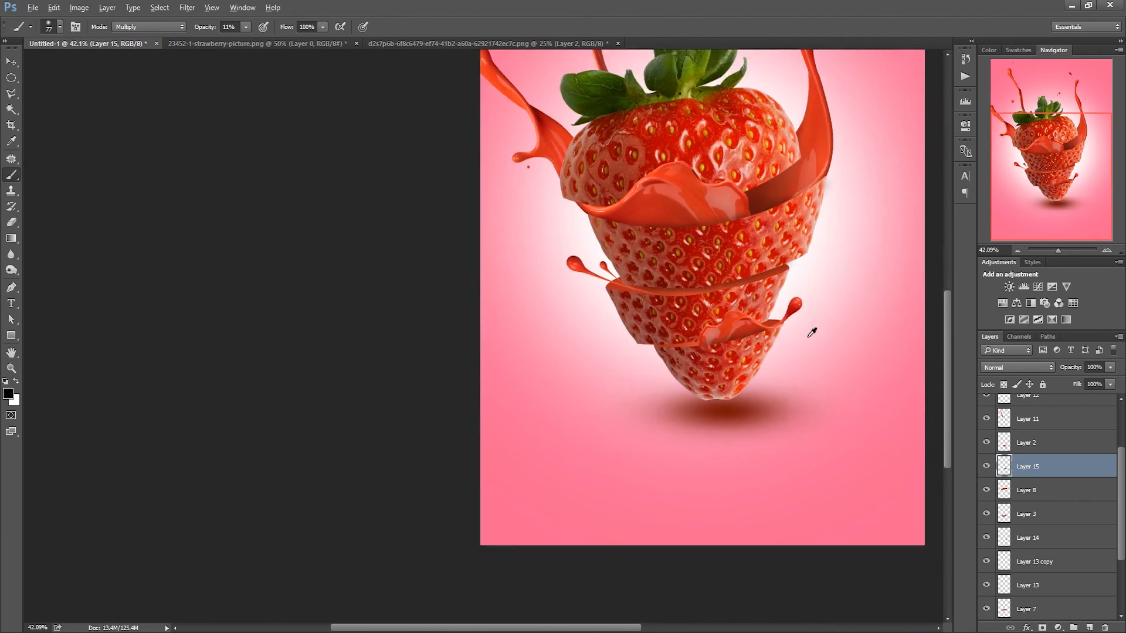